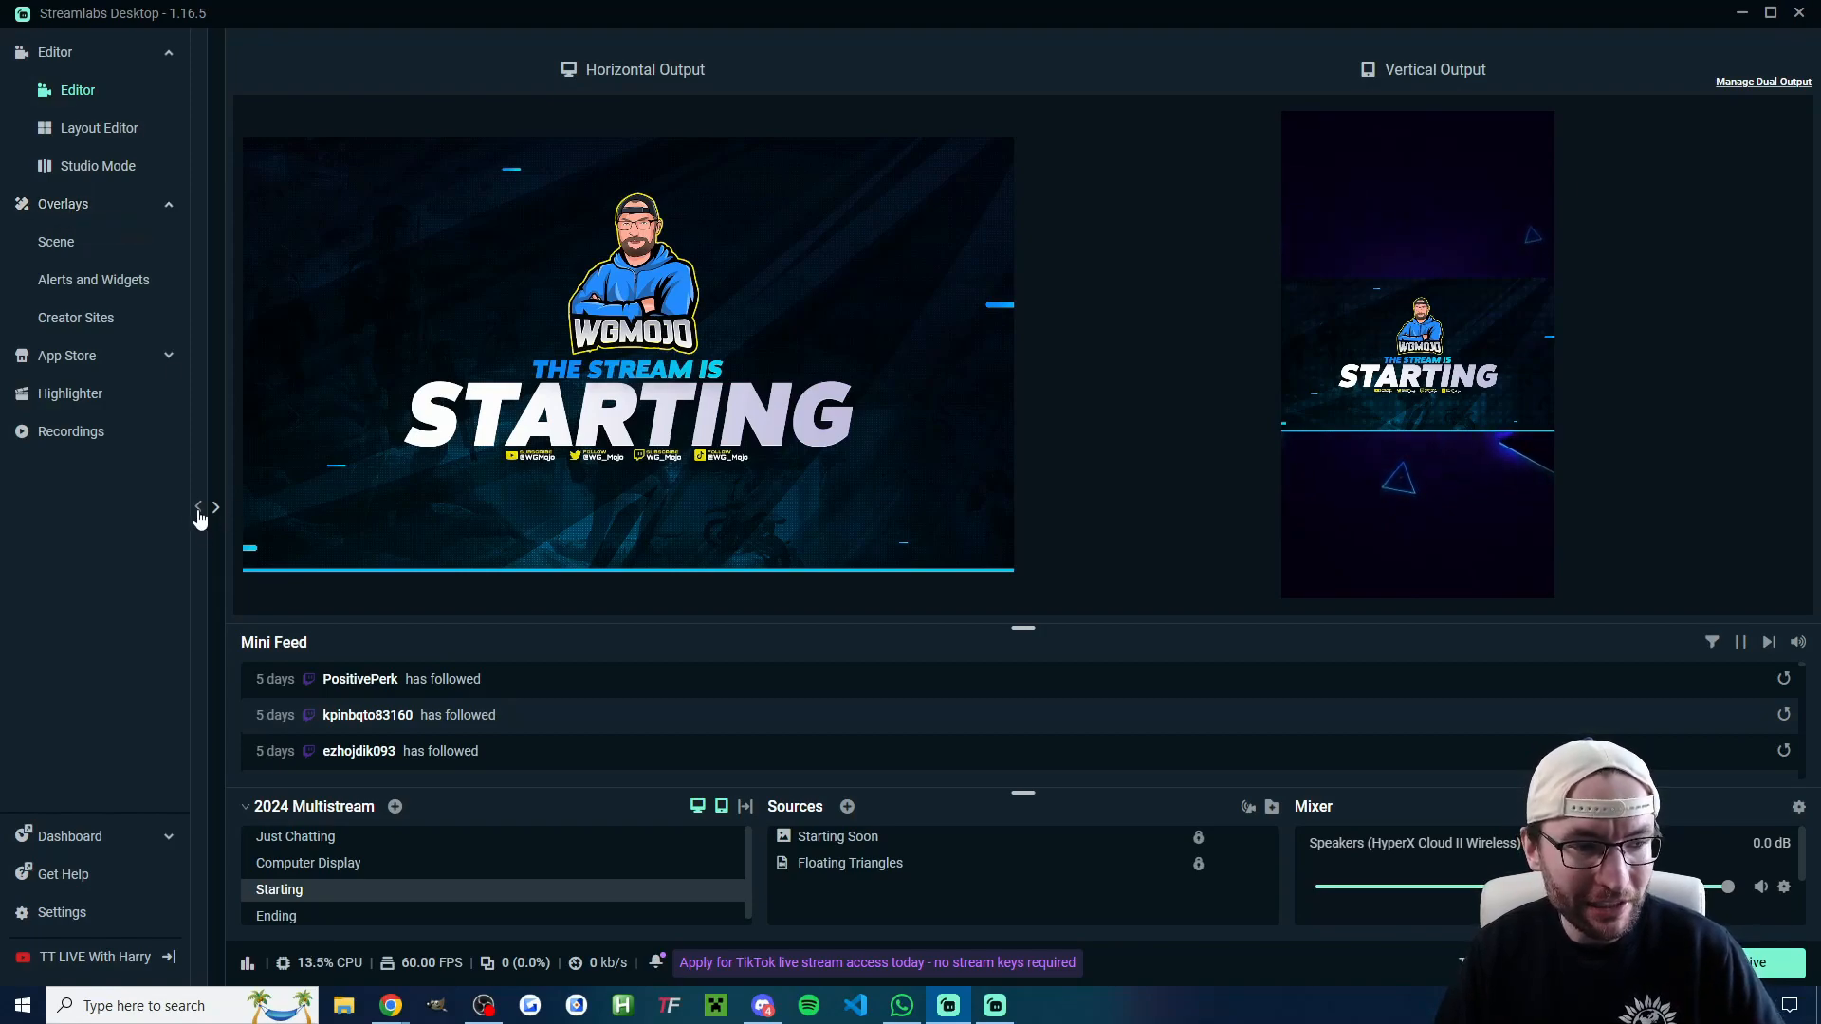
Browse the scene overlay library and open the Anime Sky overlay from the TikTok Friendly category
left_click(199, 507)
left_click(57, 509)
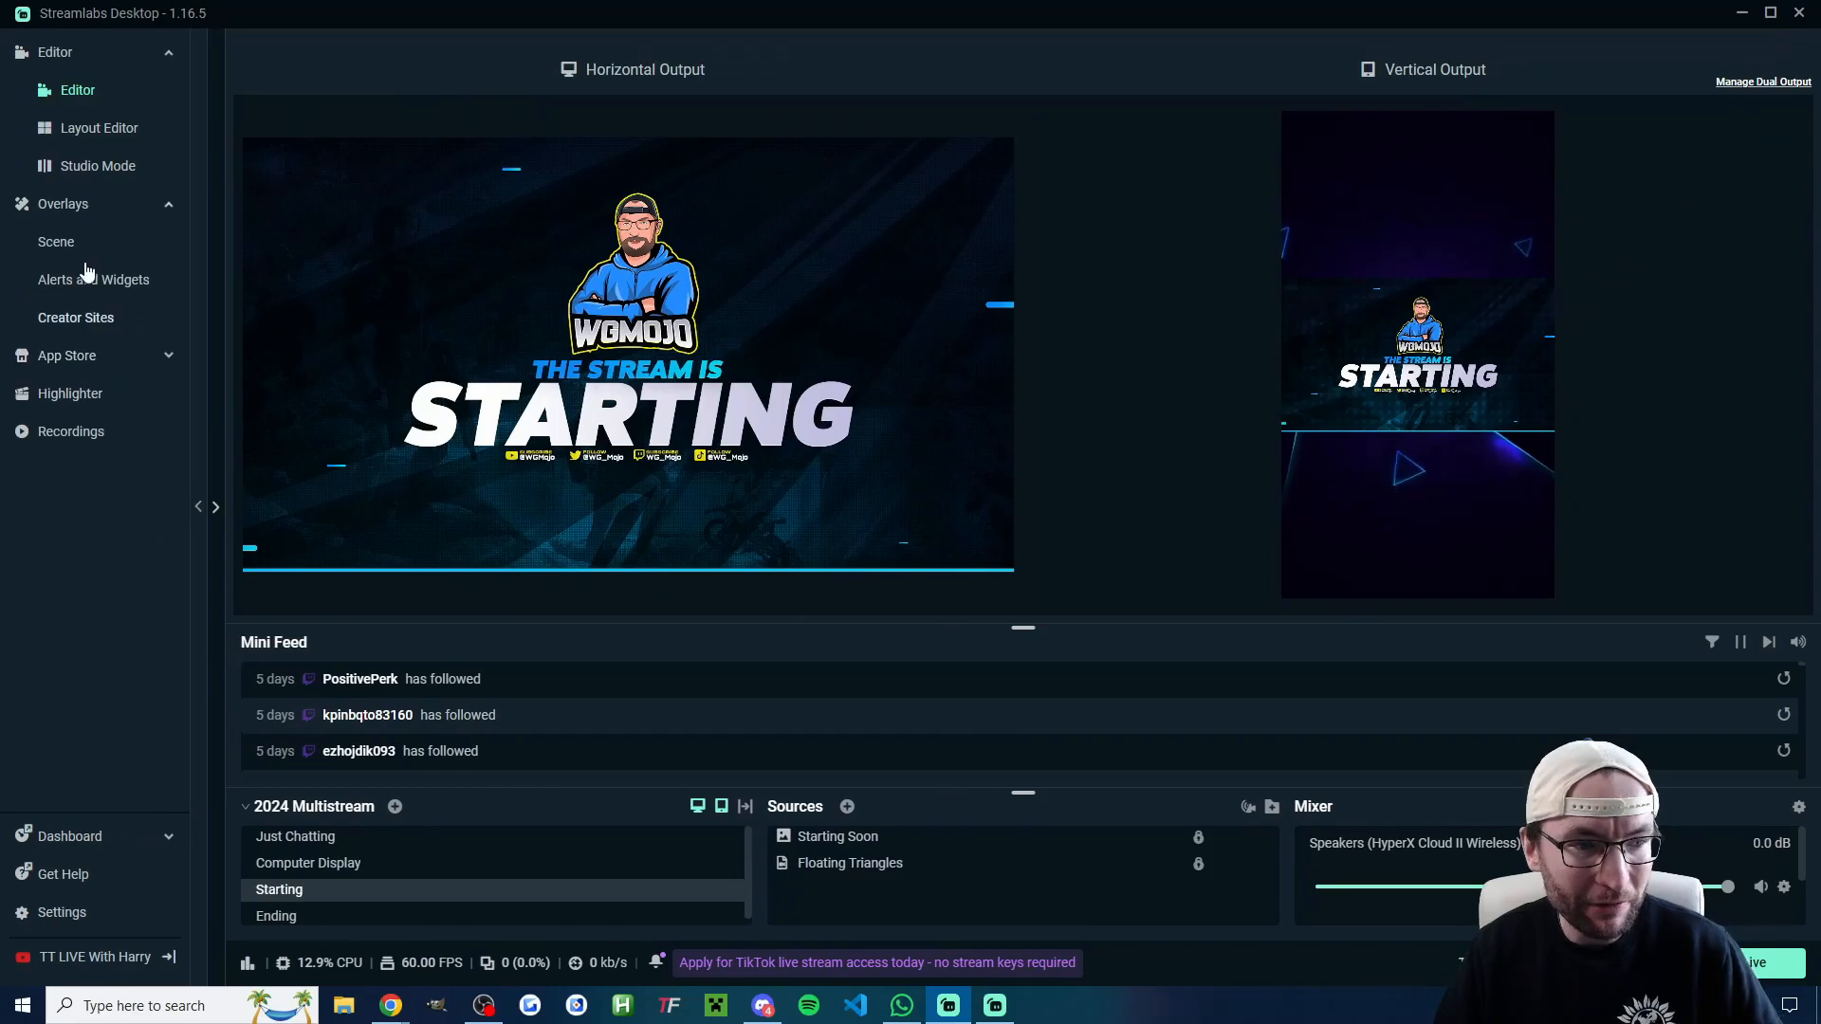
left_click(60, 247)
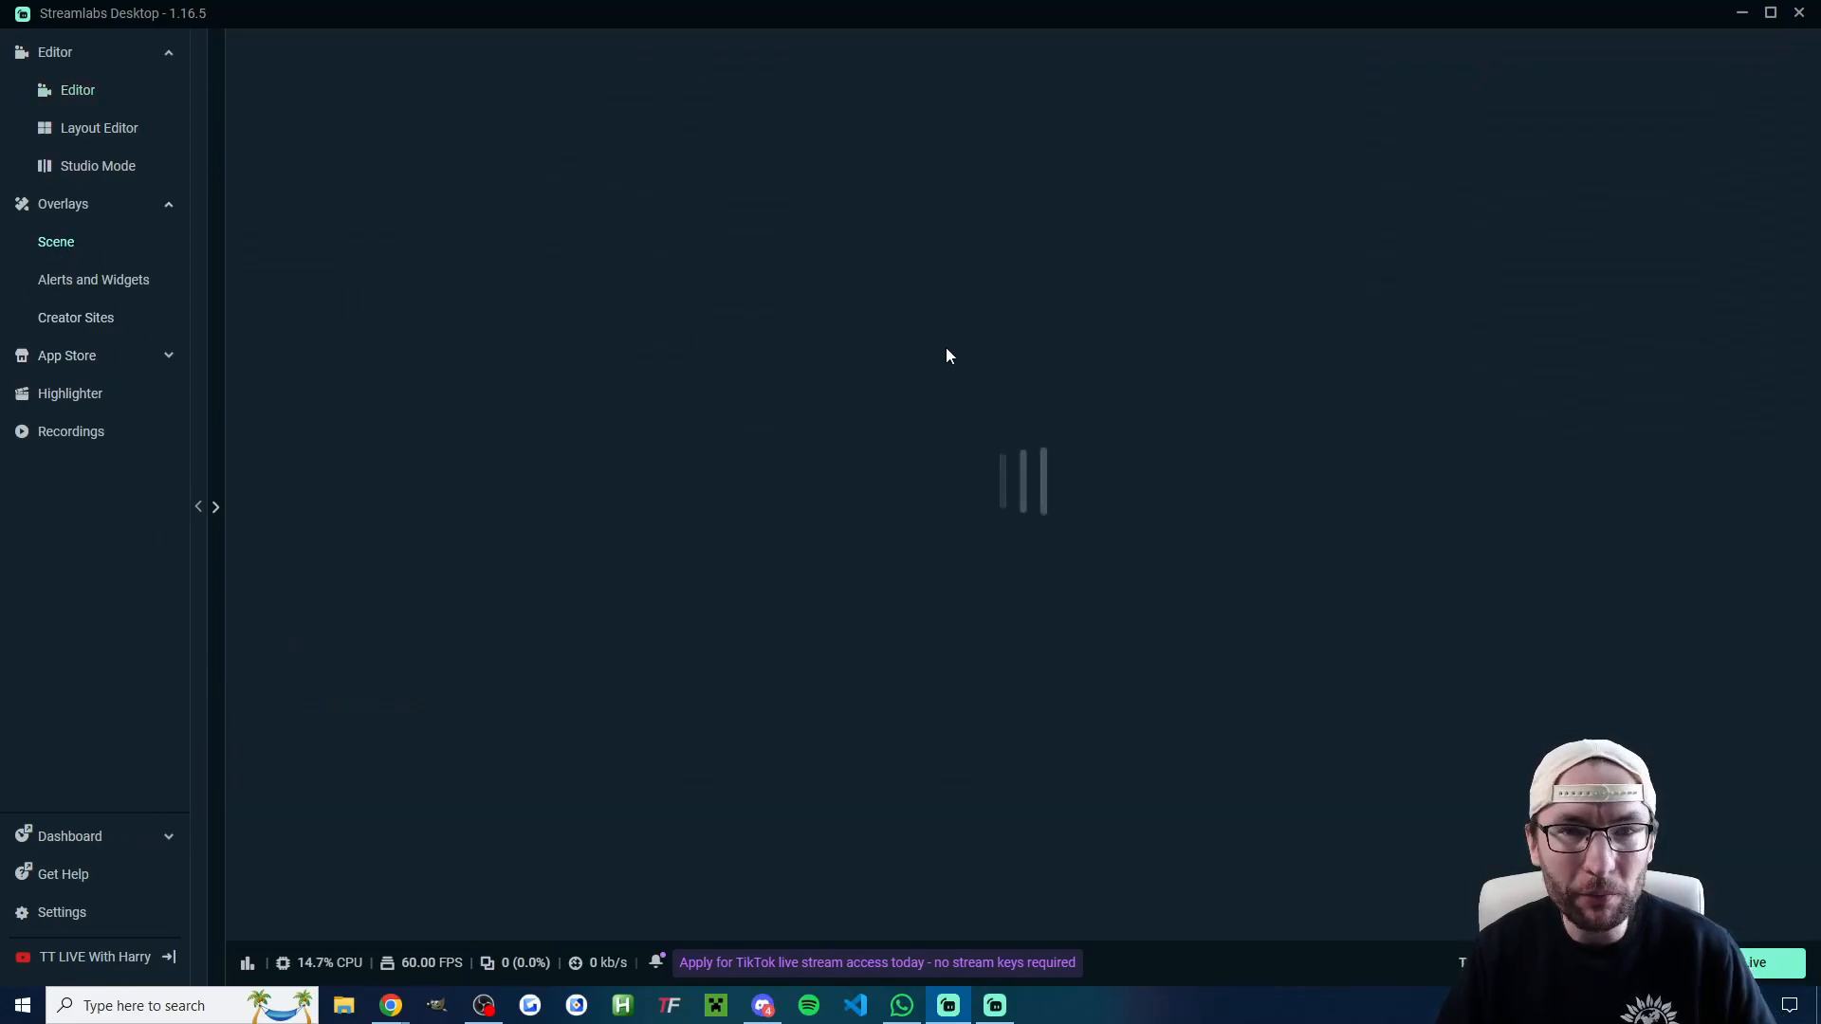
scroll(1184, 397, "down", 12)
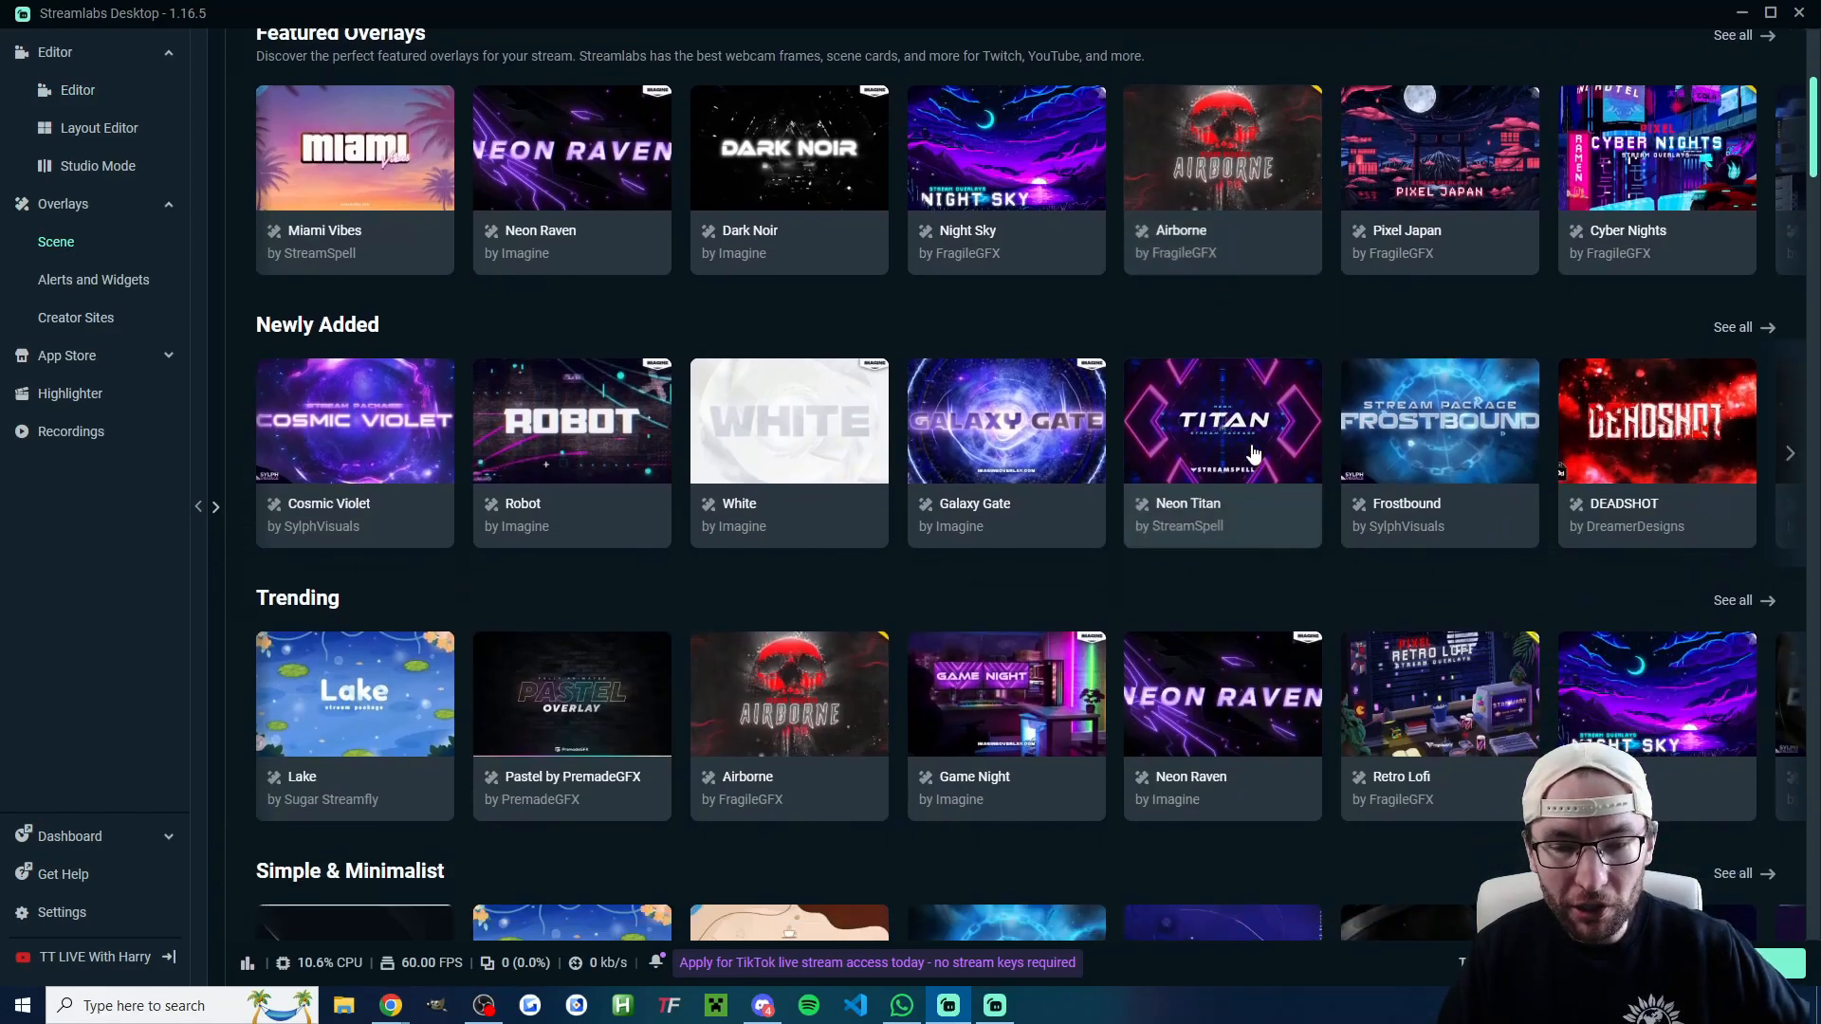
scroll(1335, 452, "down", 3)
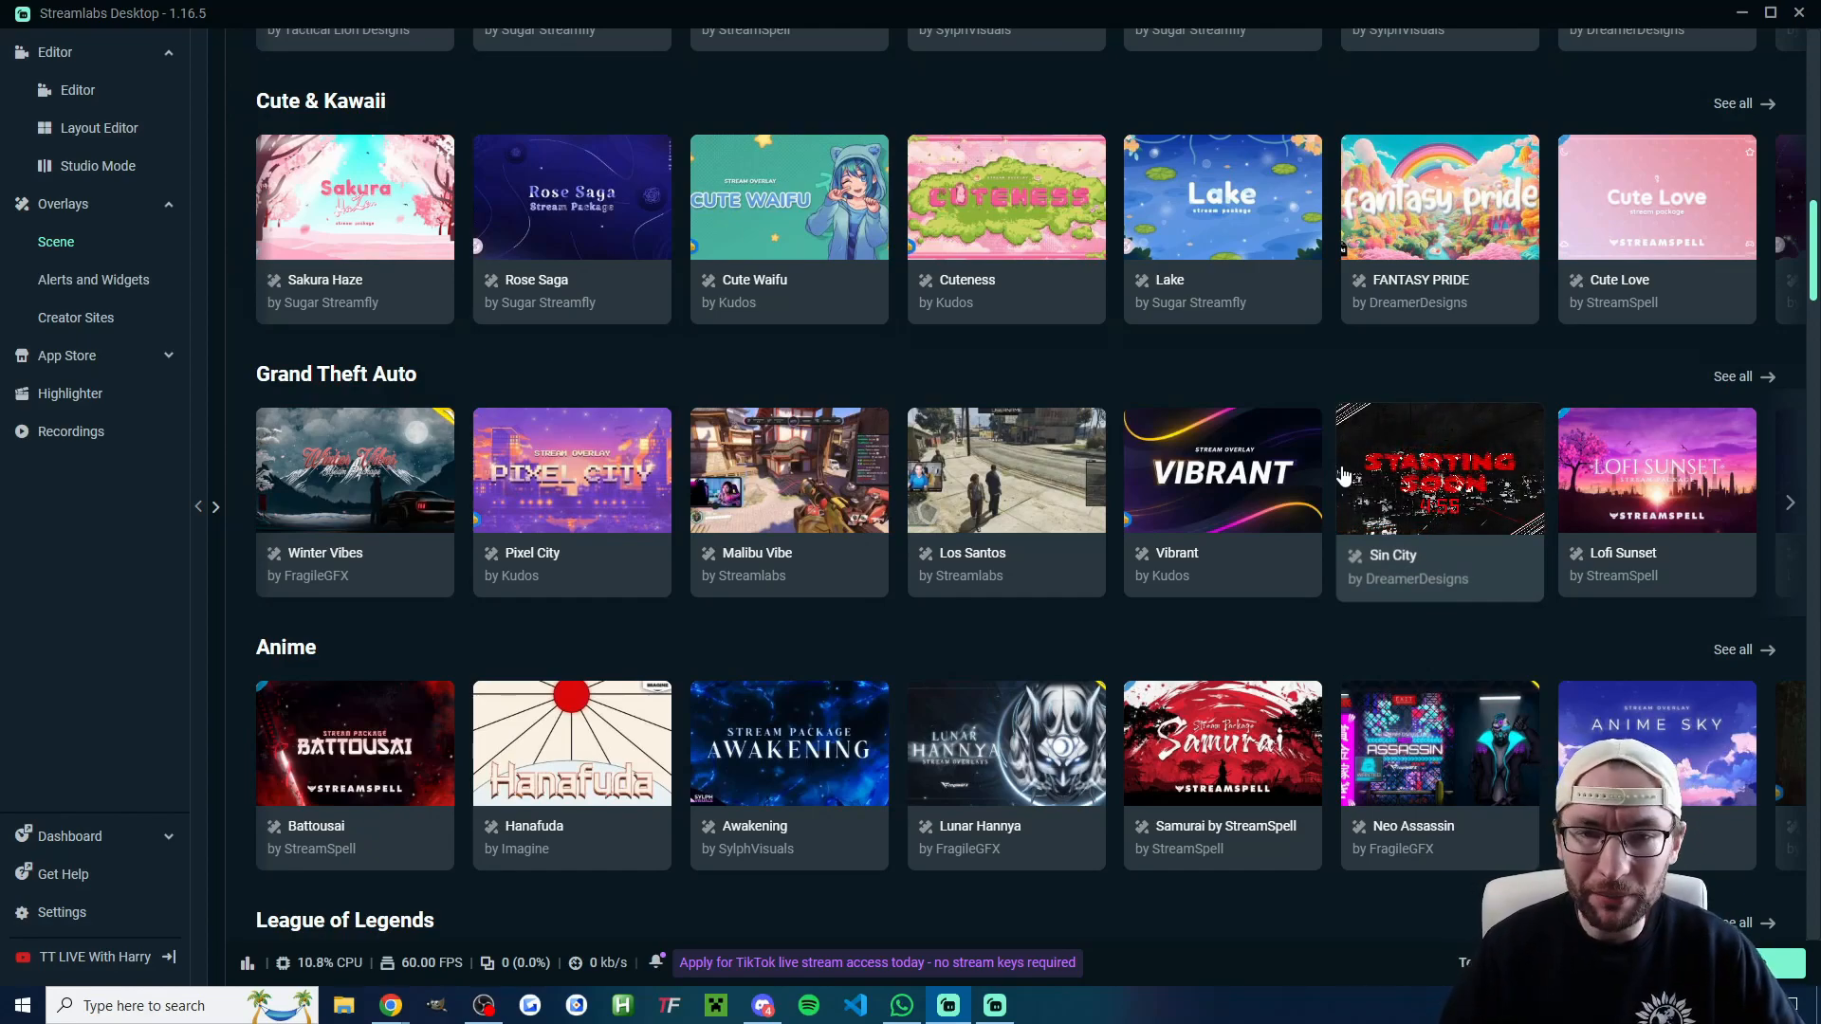
scroll(1328, 470, "up", 15)
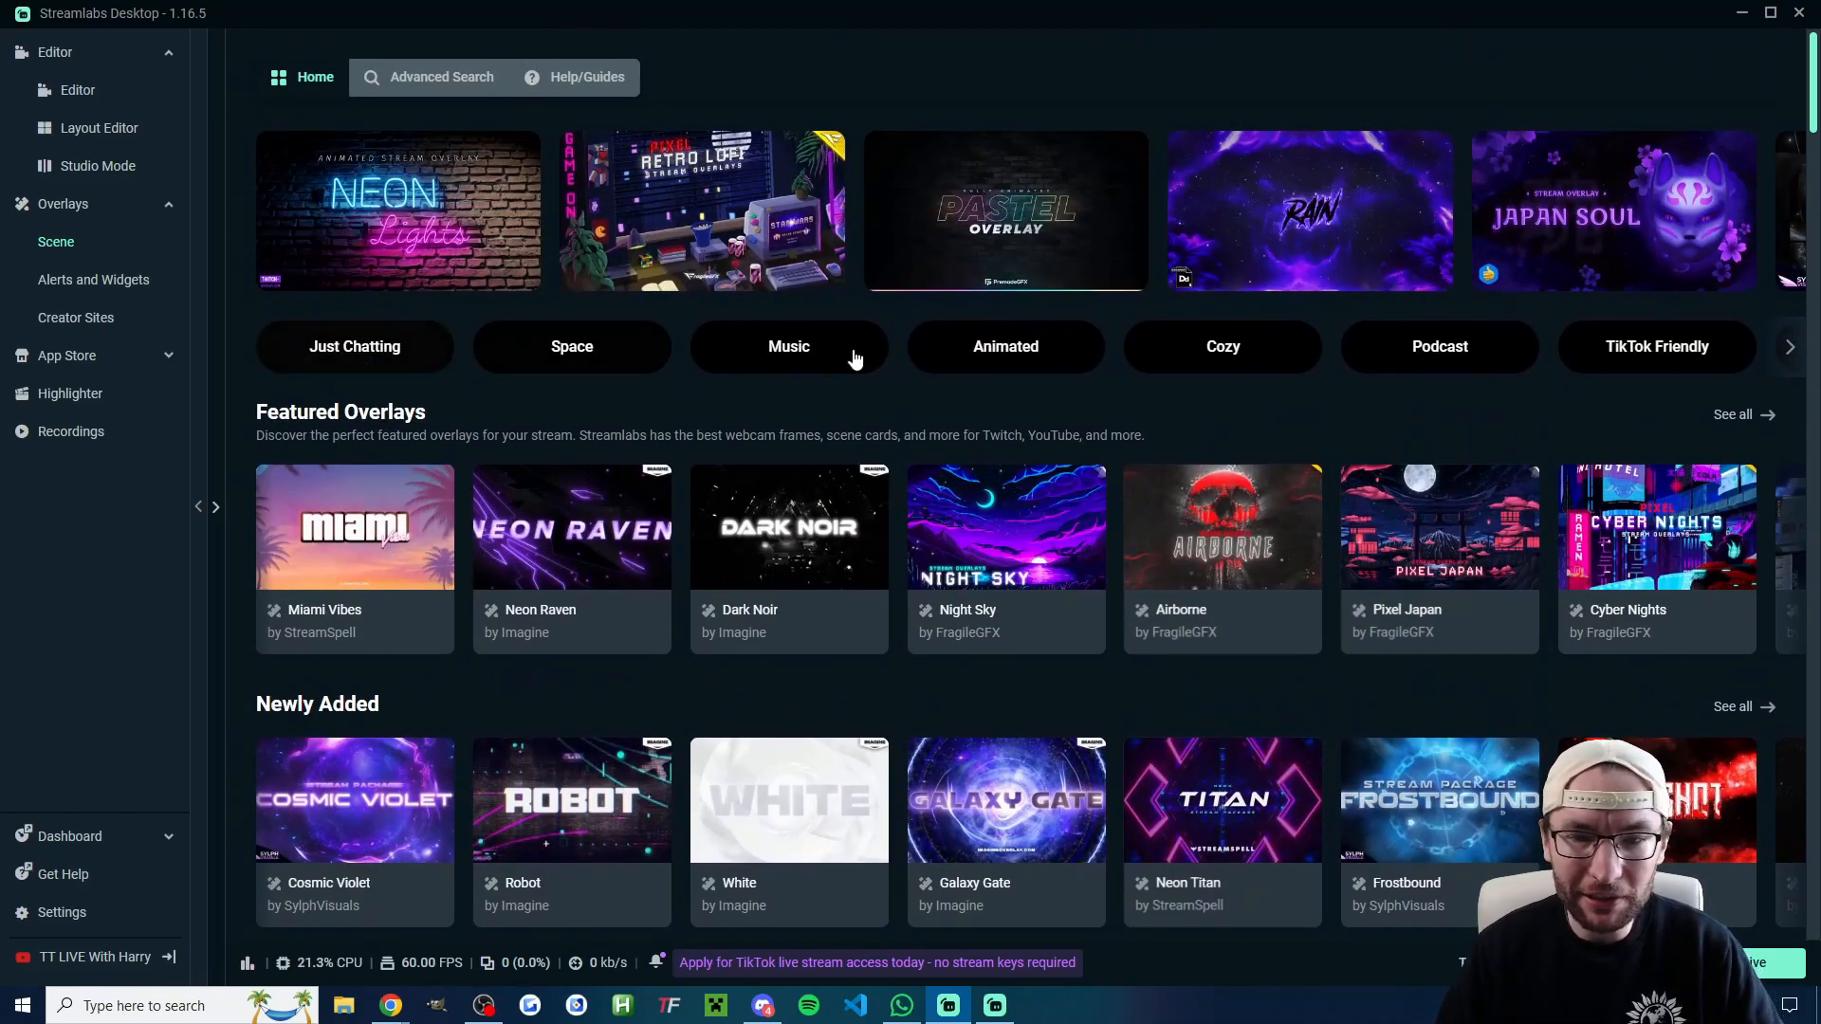
left_click(1644, 349)
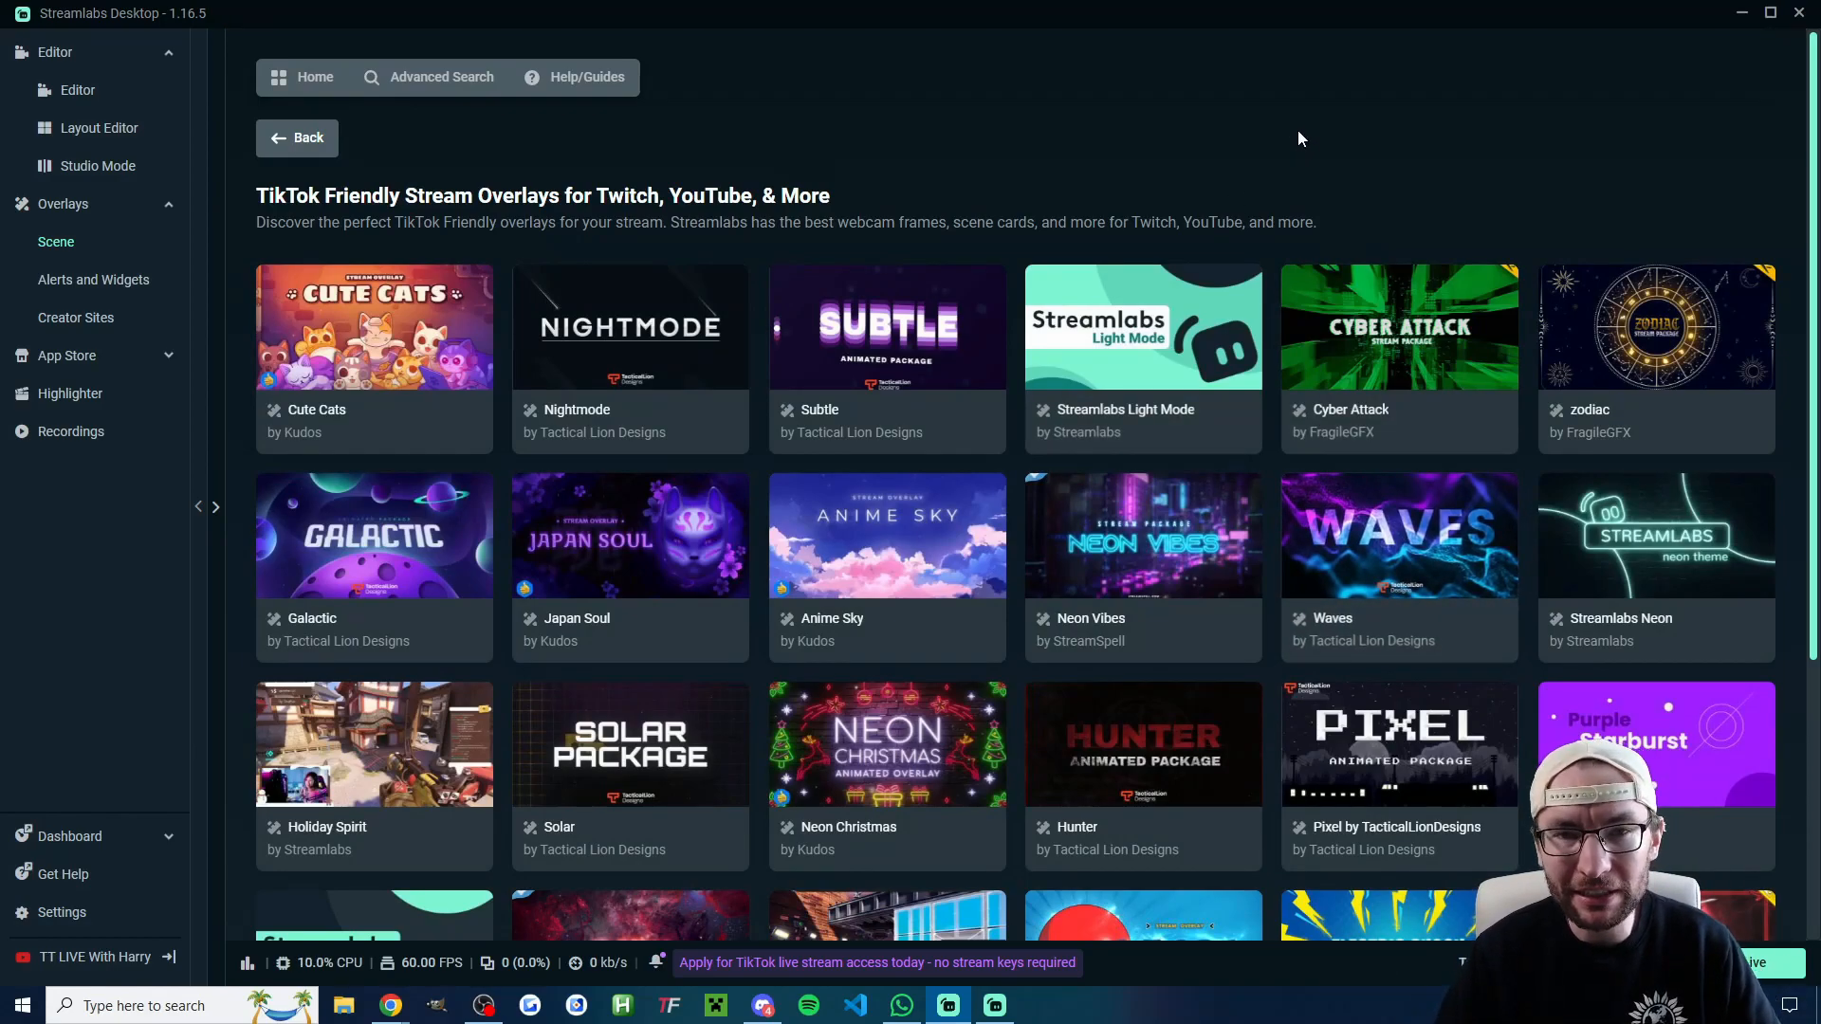
left_click(886, 557)
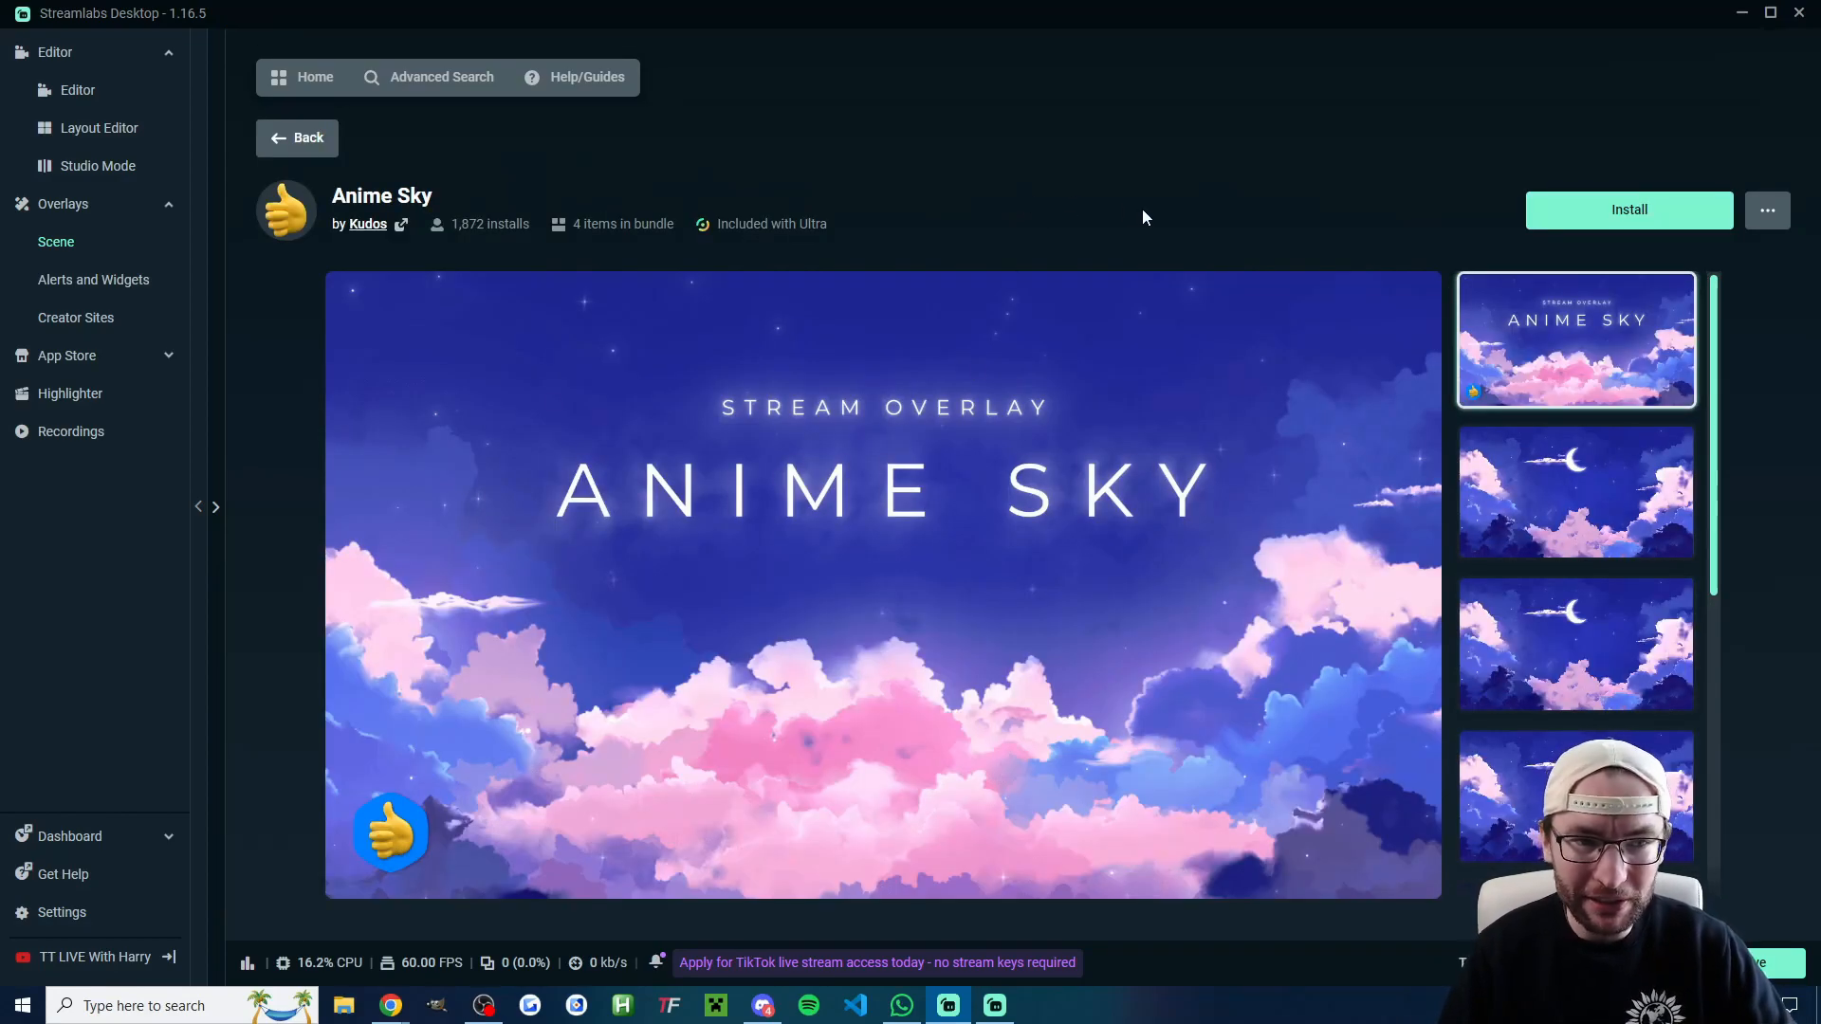
Install the Anime Sky collection with only its Overlays component, excluding the Alert Box
left_click(1689, 222)
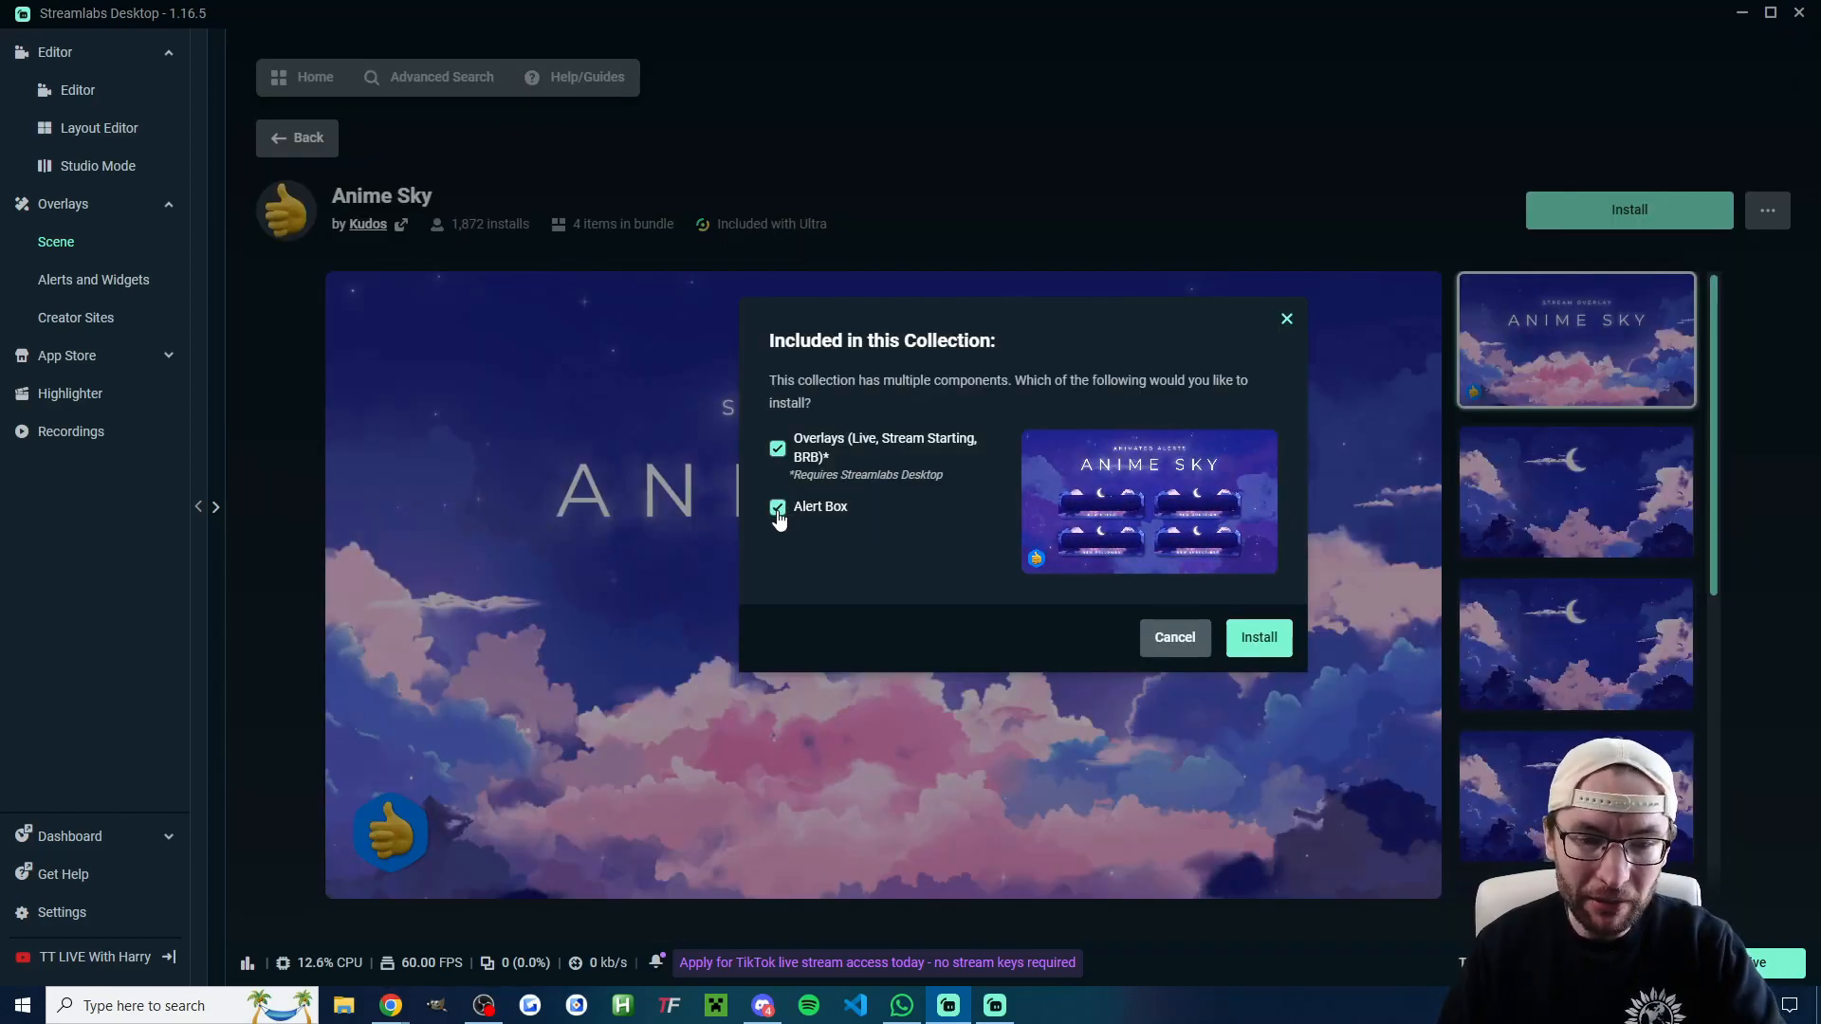
left_click(780, 510)
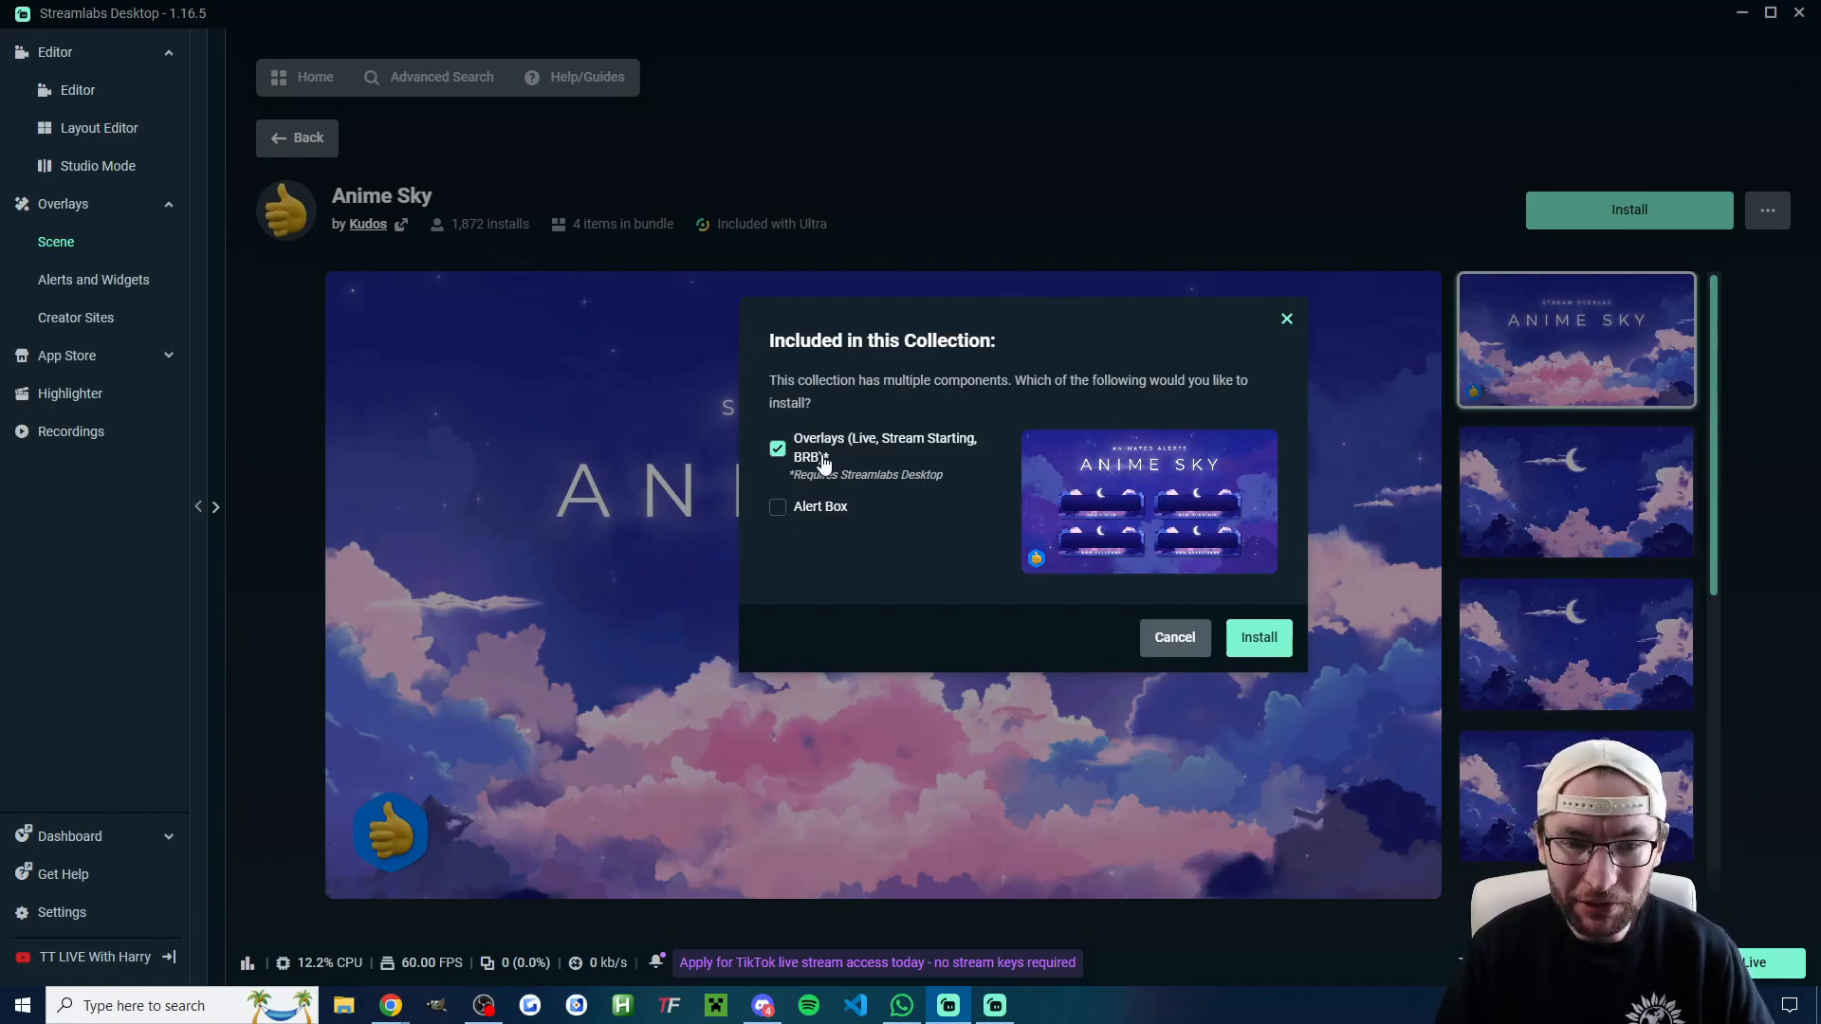
left_click(1283, 655)
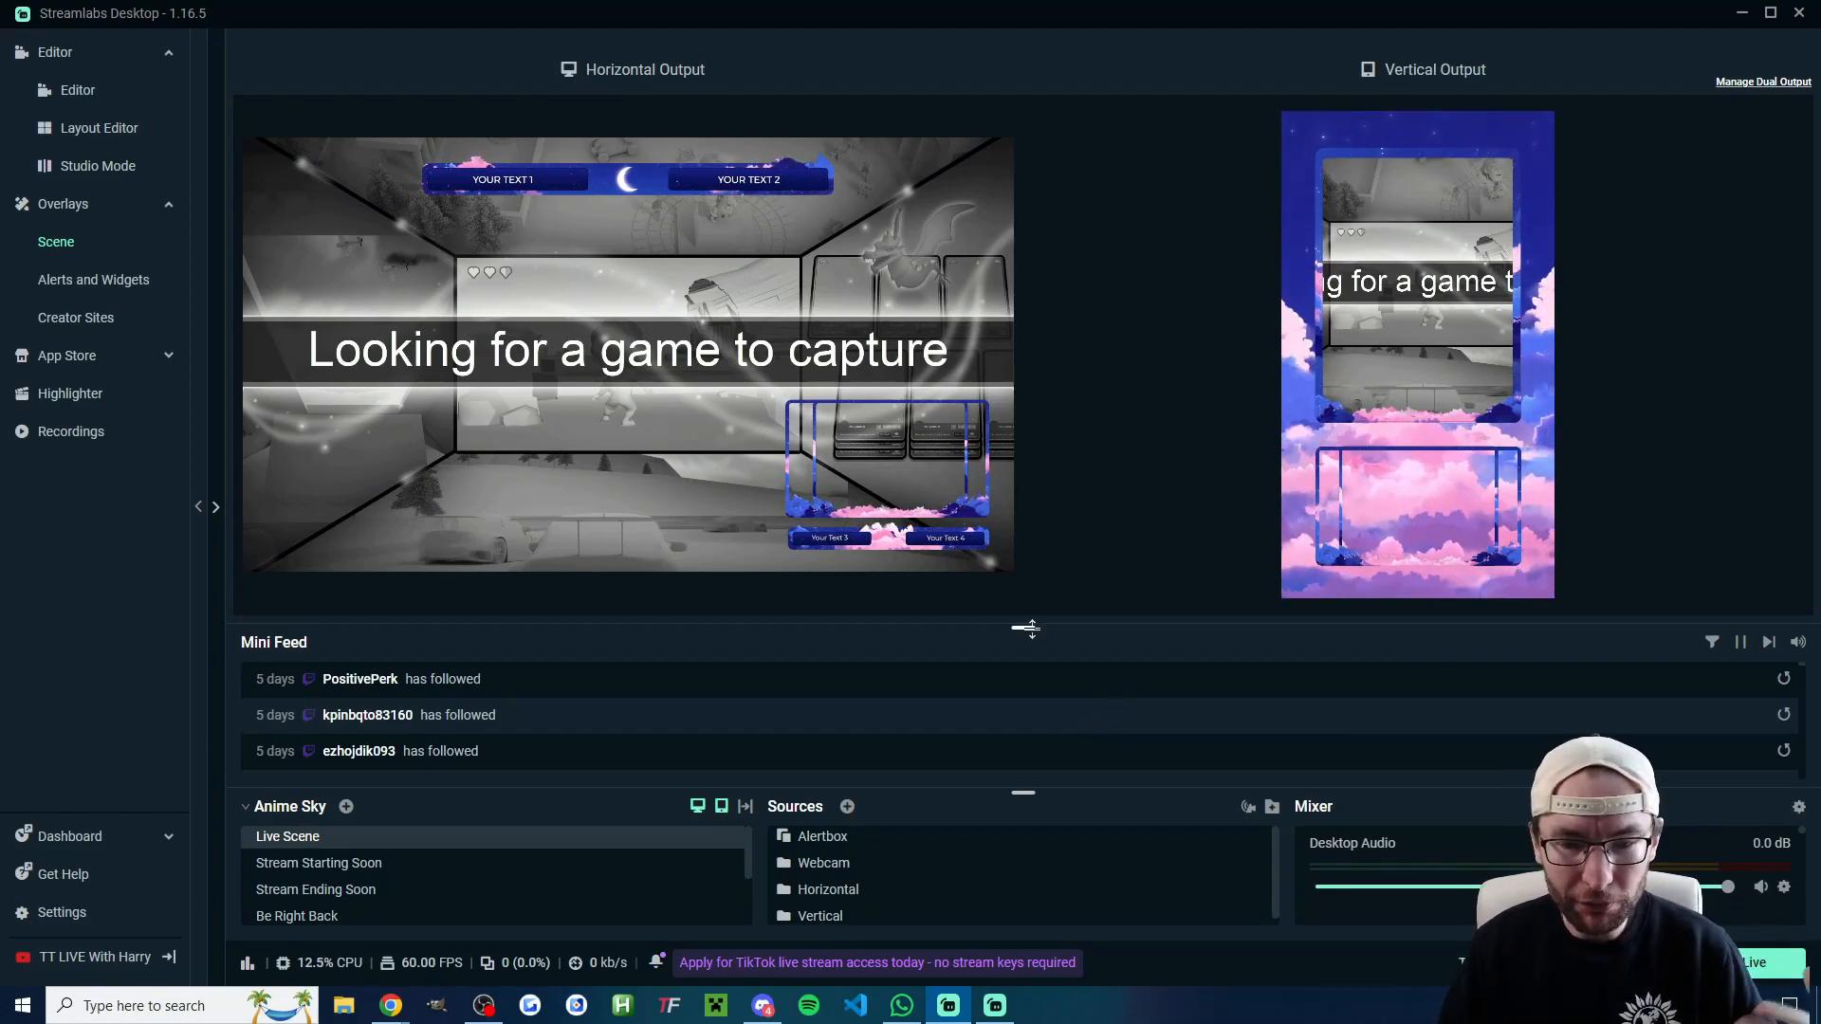
Enlarge the scene and source lists, preview the Stream Starting Soon, Stream Ending Soon and Be Right Back scenes, and return to Live Scene
left_click_drag(1026, 628, 1019, 700)
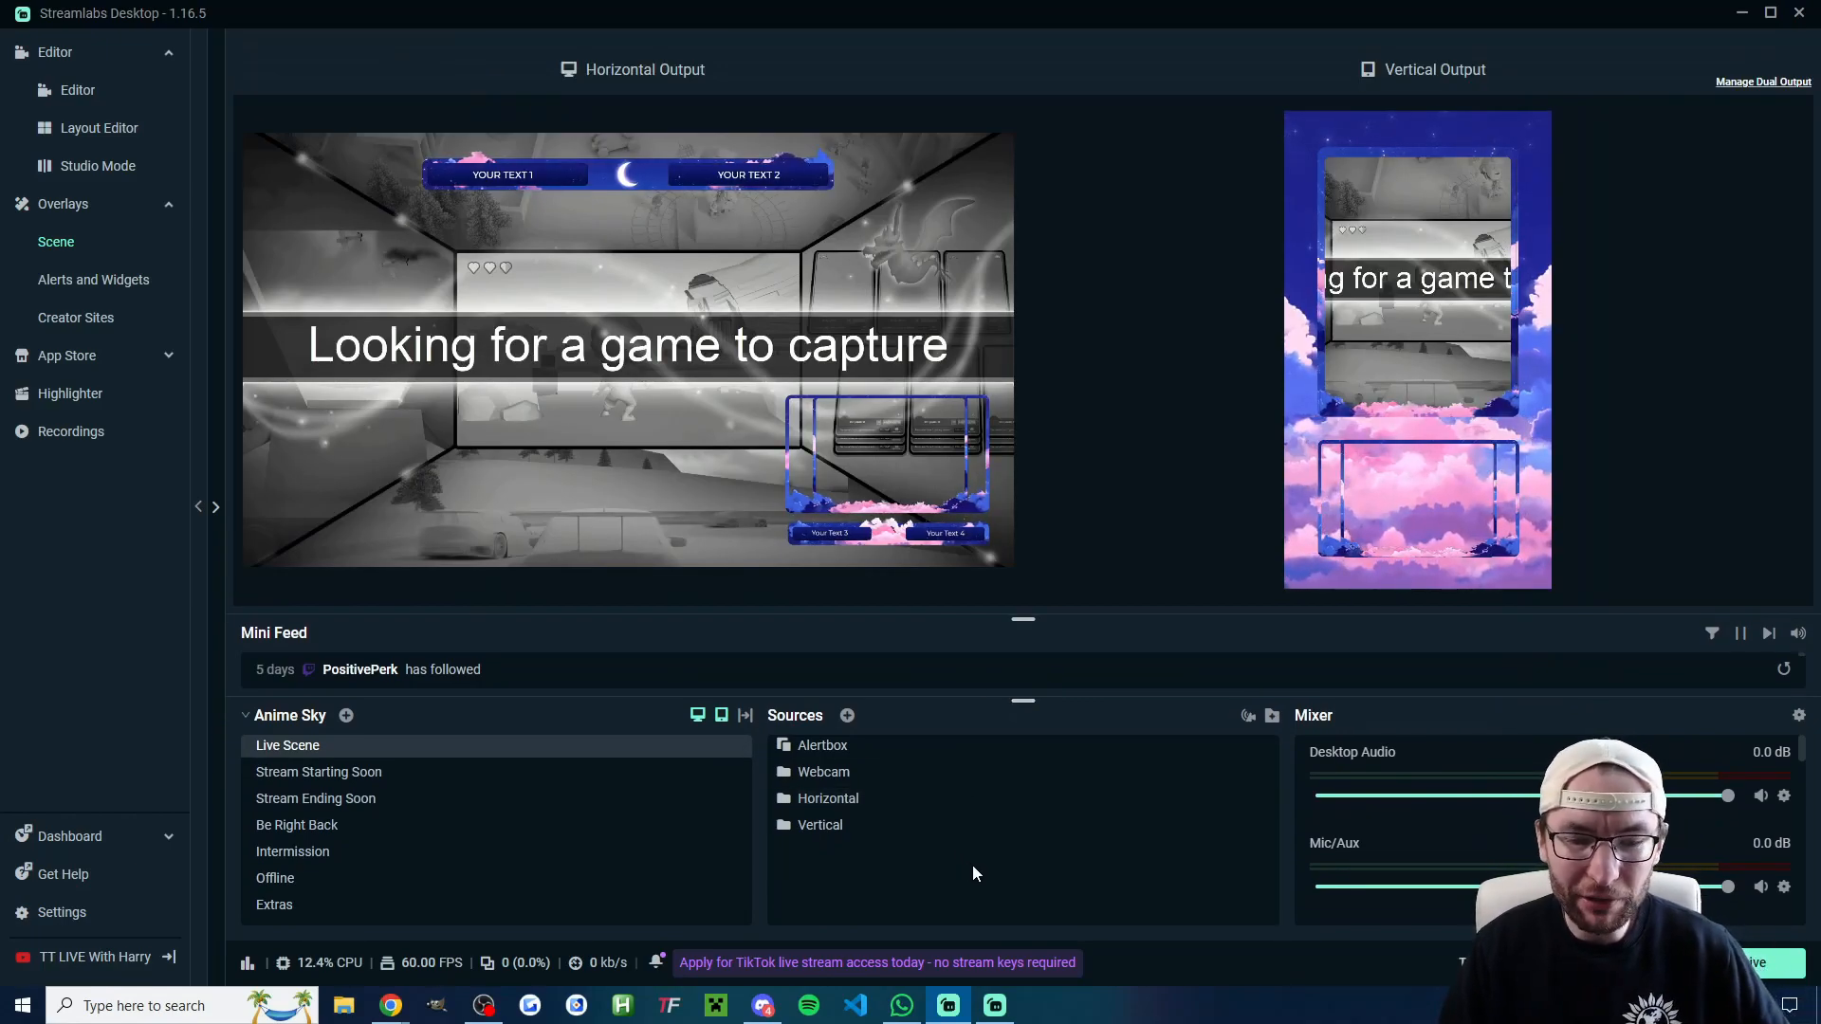
left_click(309, 772)
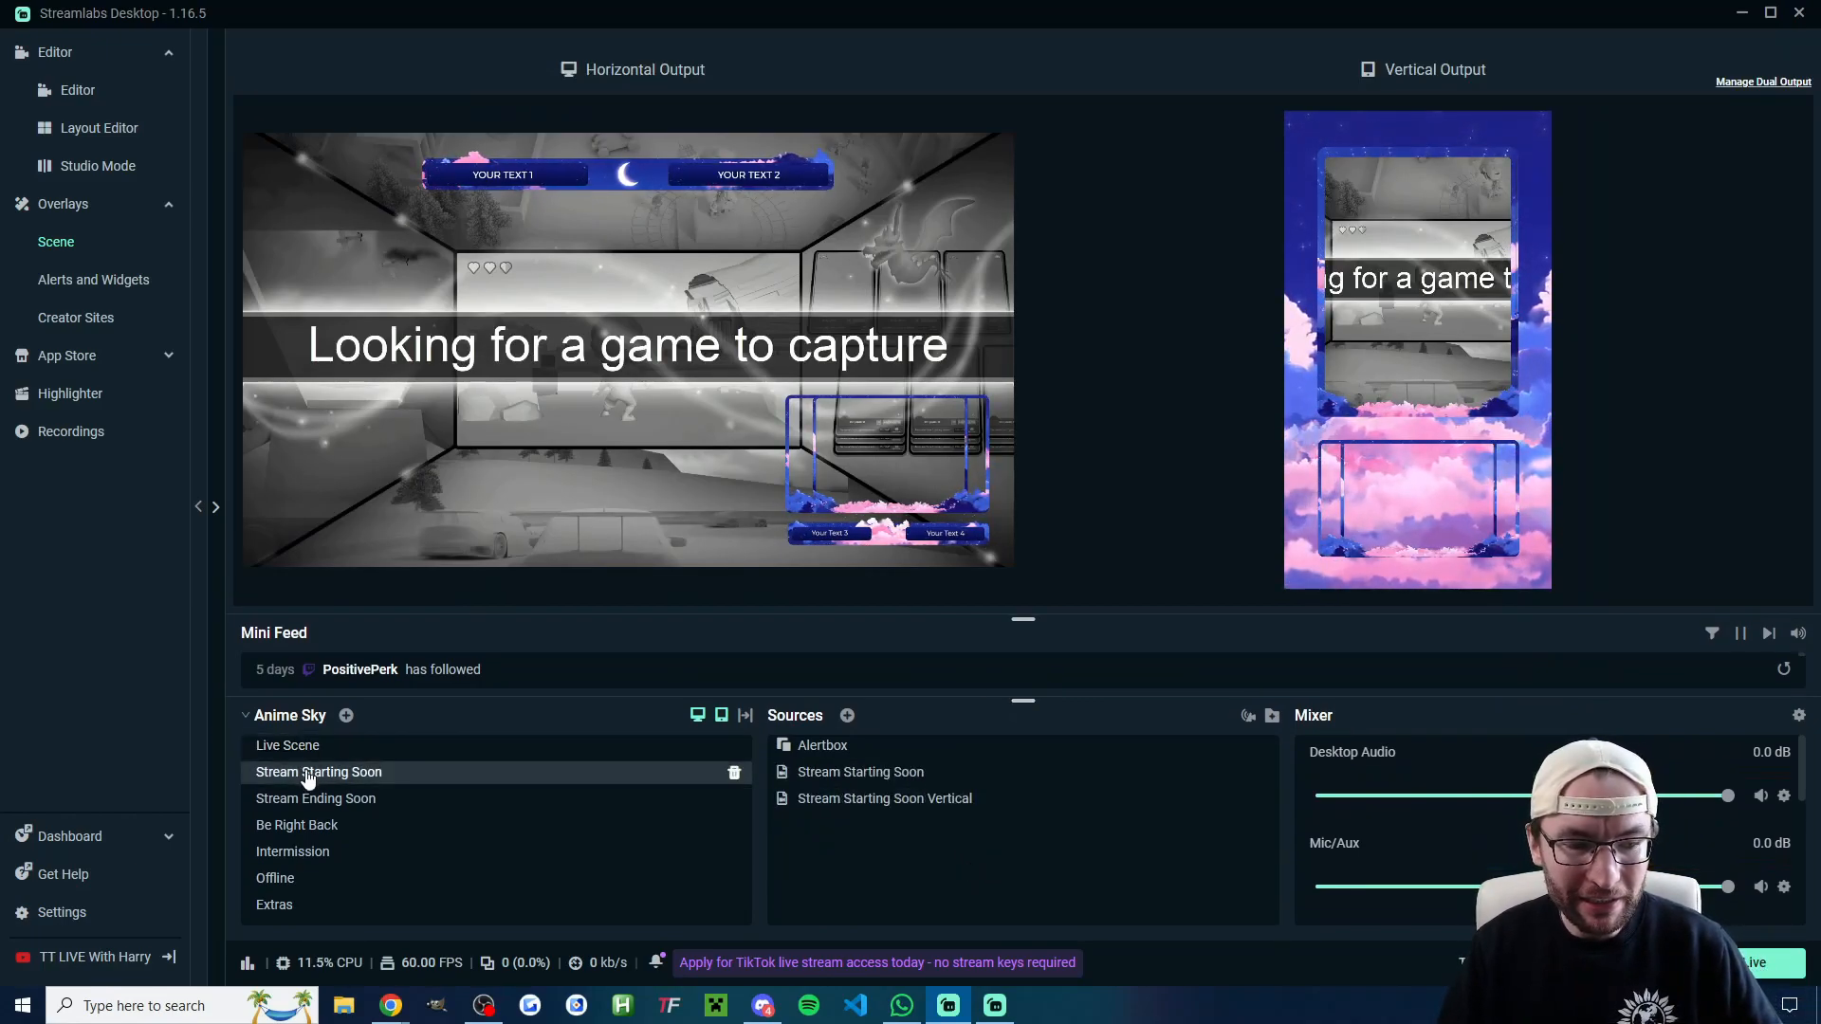
left_click(306, 801)
left_click(305, 825)
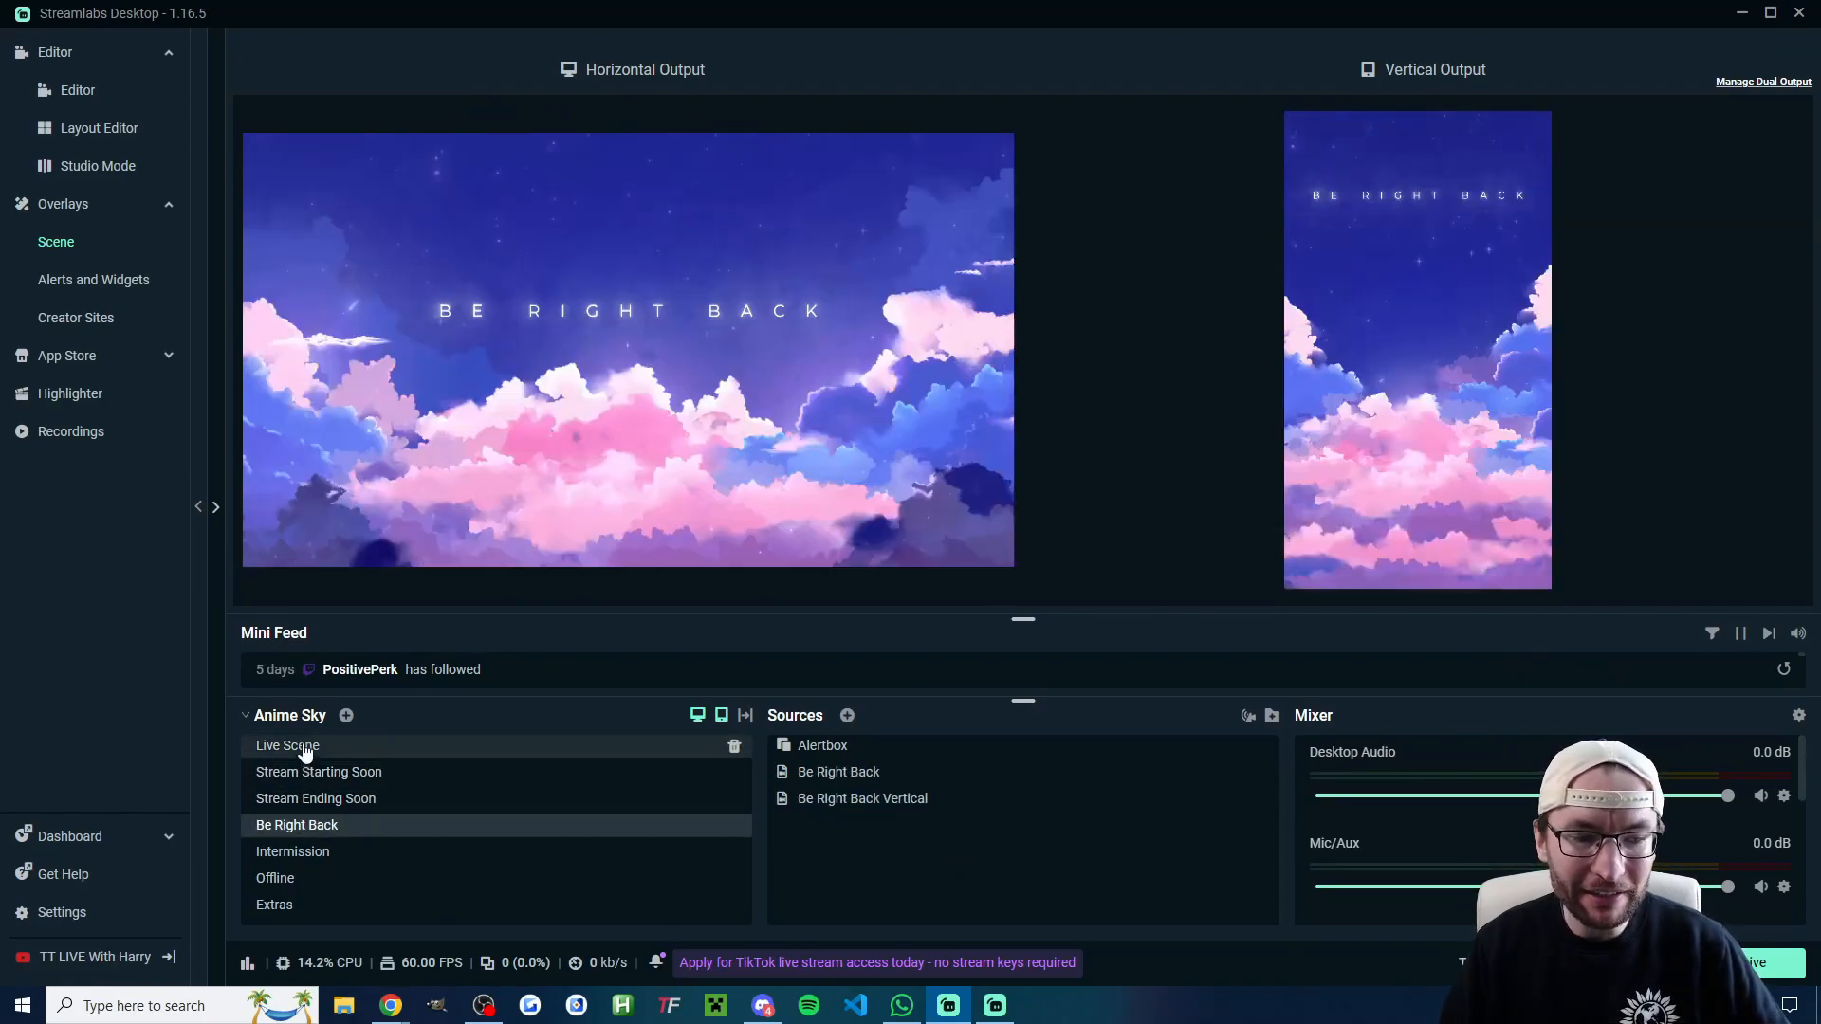
left_click(305, 745)
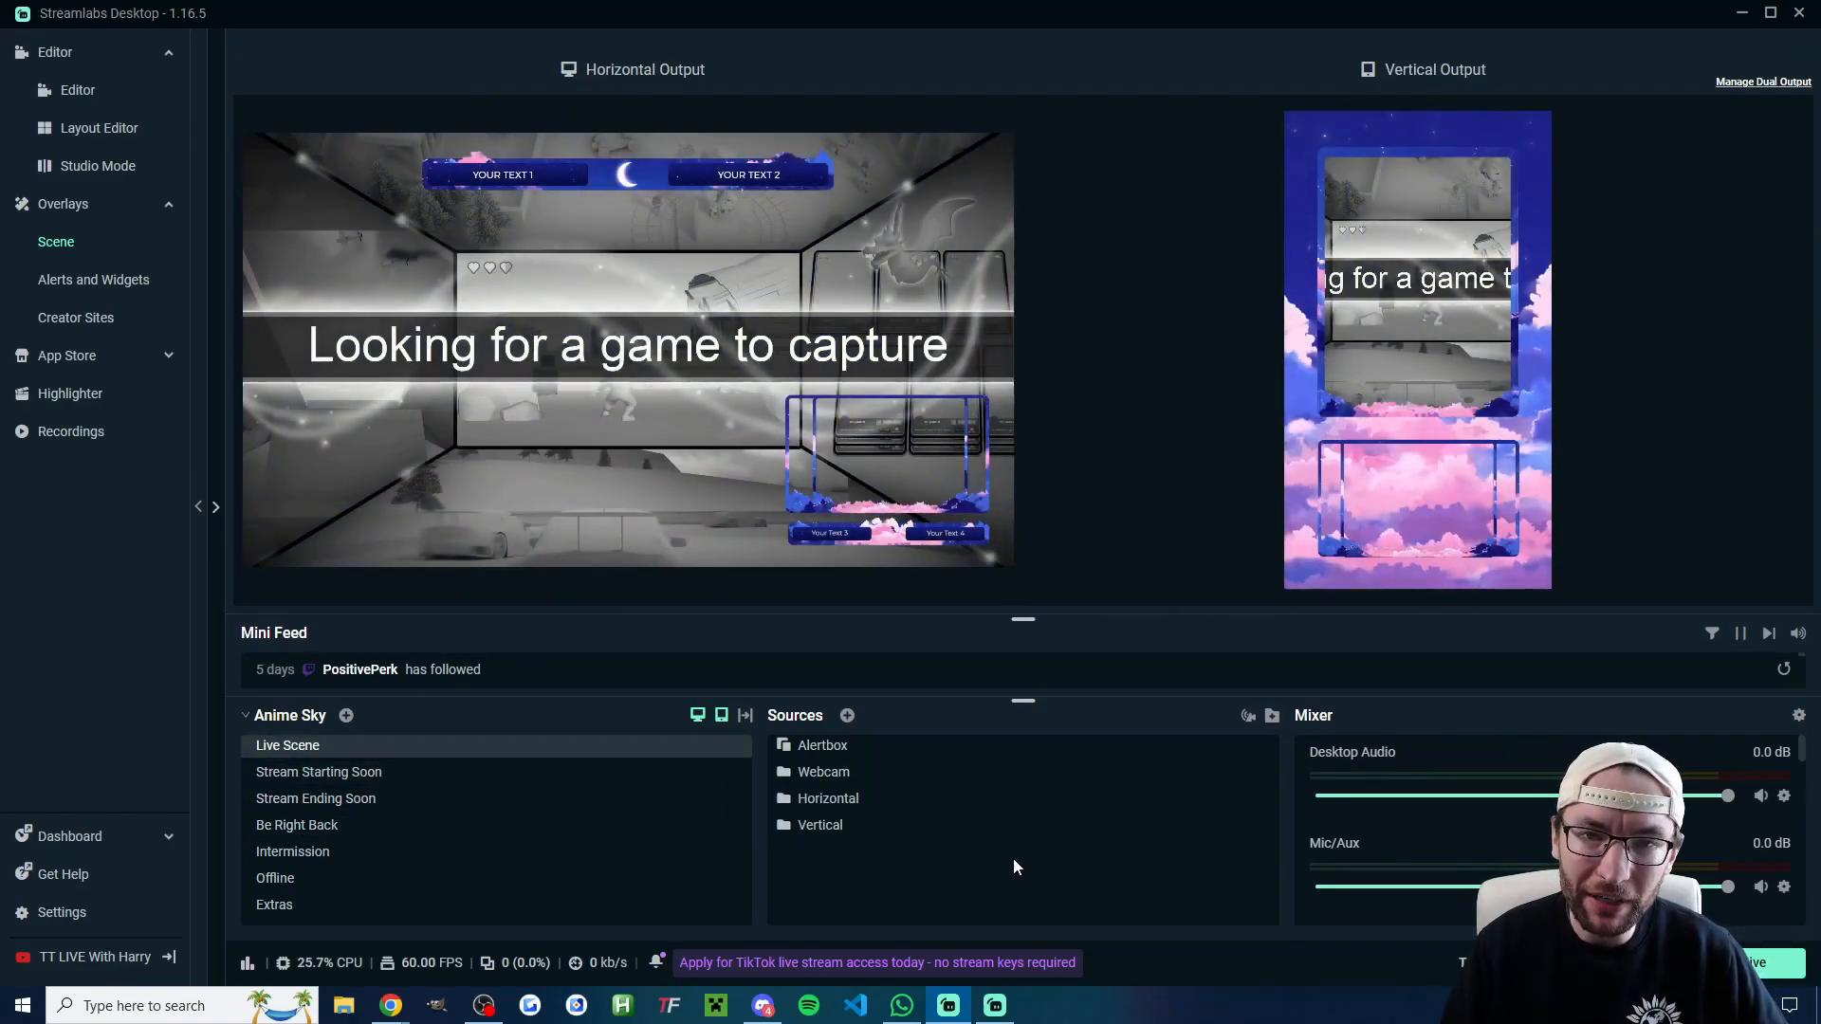
Place the Alertbox over the game area in the vertical output, centred horizontally, and shift it slightly down and left in the horizontal output
left_click(865, 752)
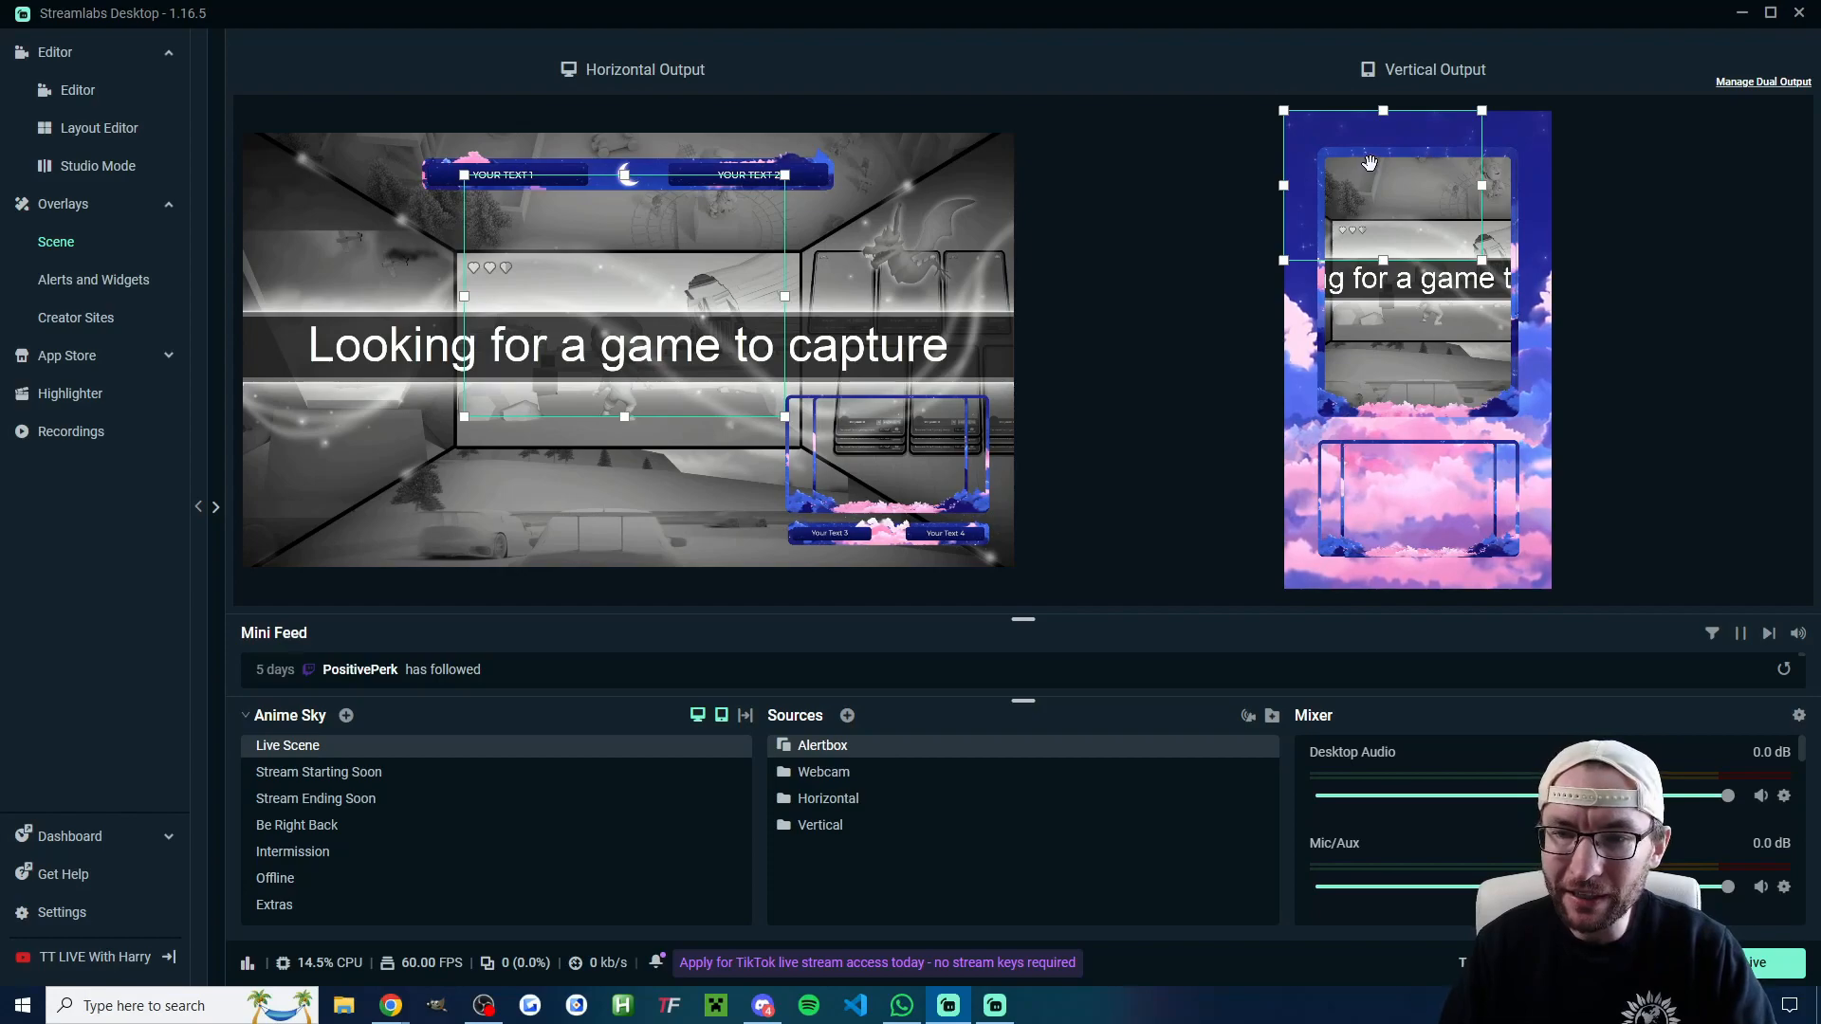
left_click_drag(1370, 163, 1404, 283)
right_click(1405, 277)
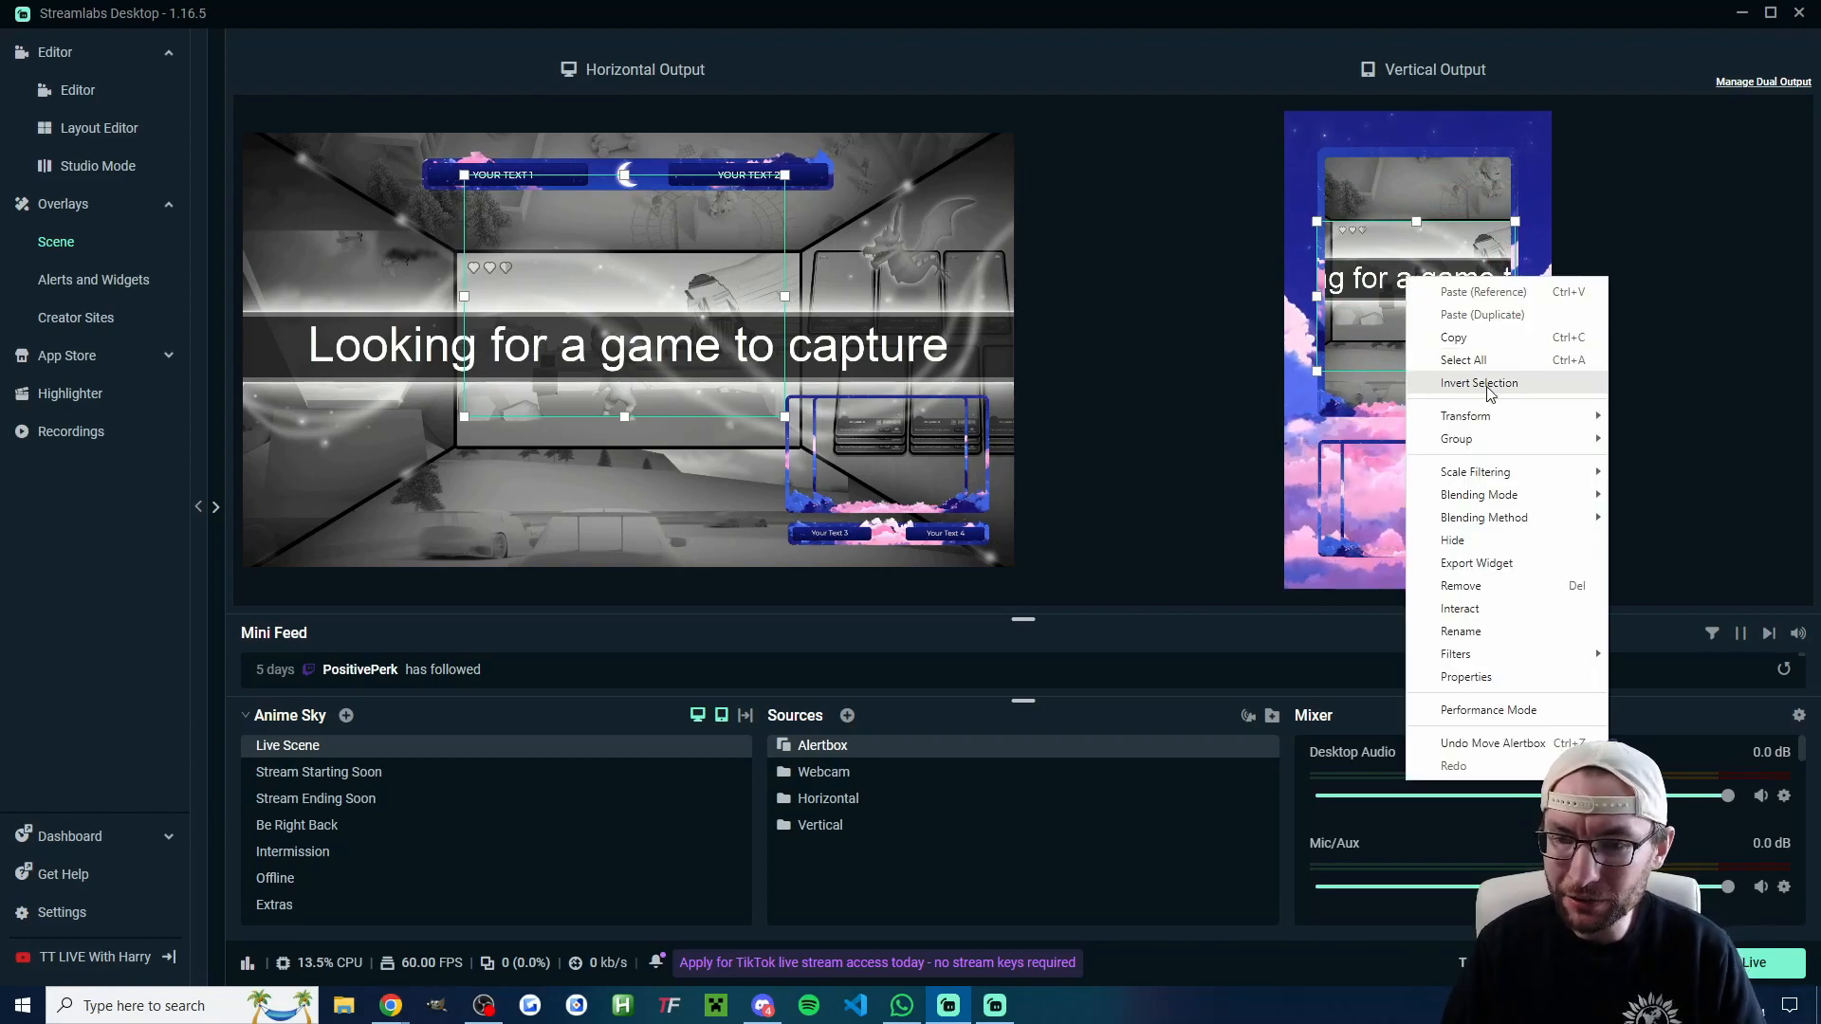
mouse_move(1485, 416)
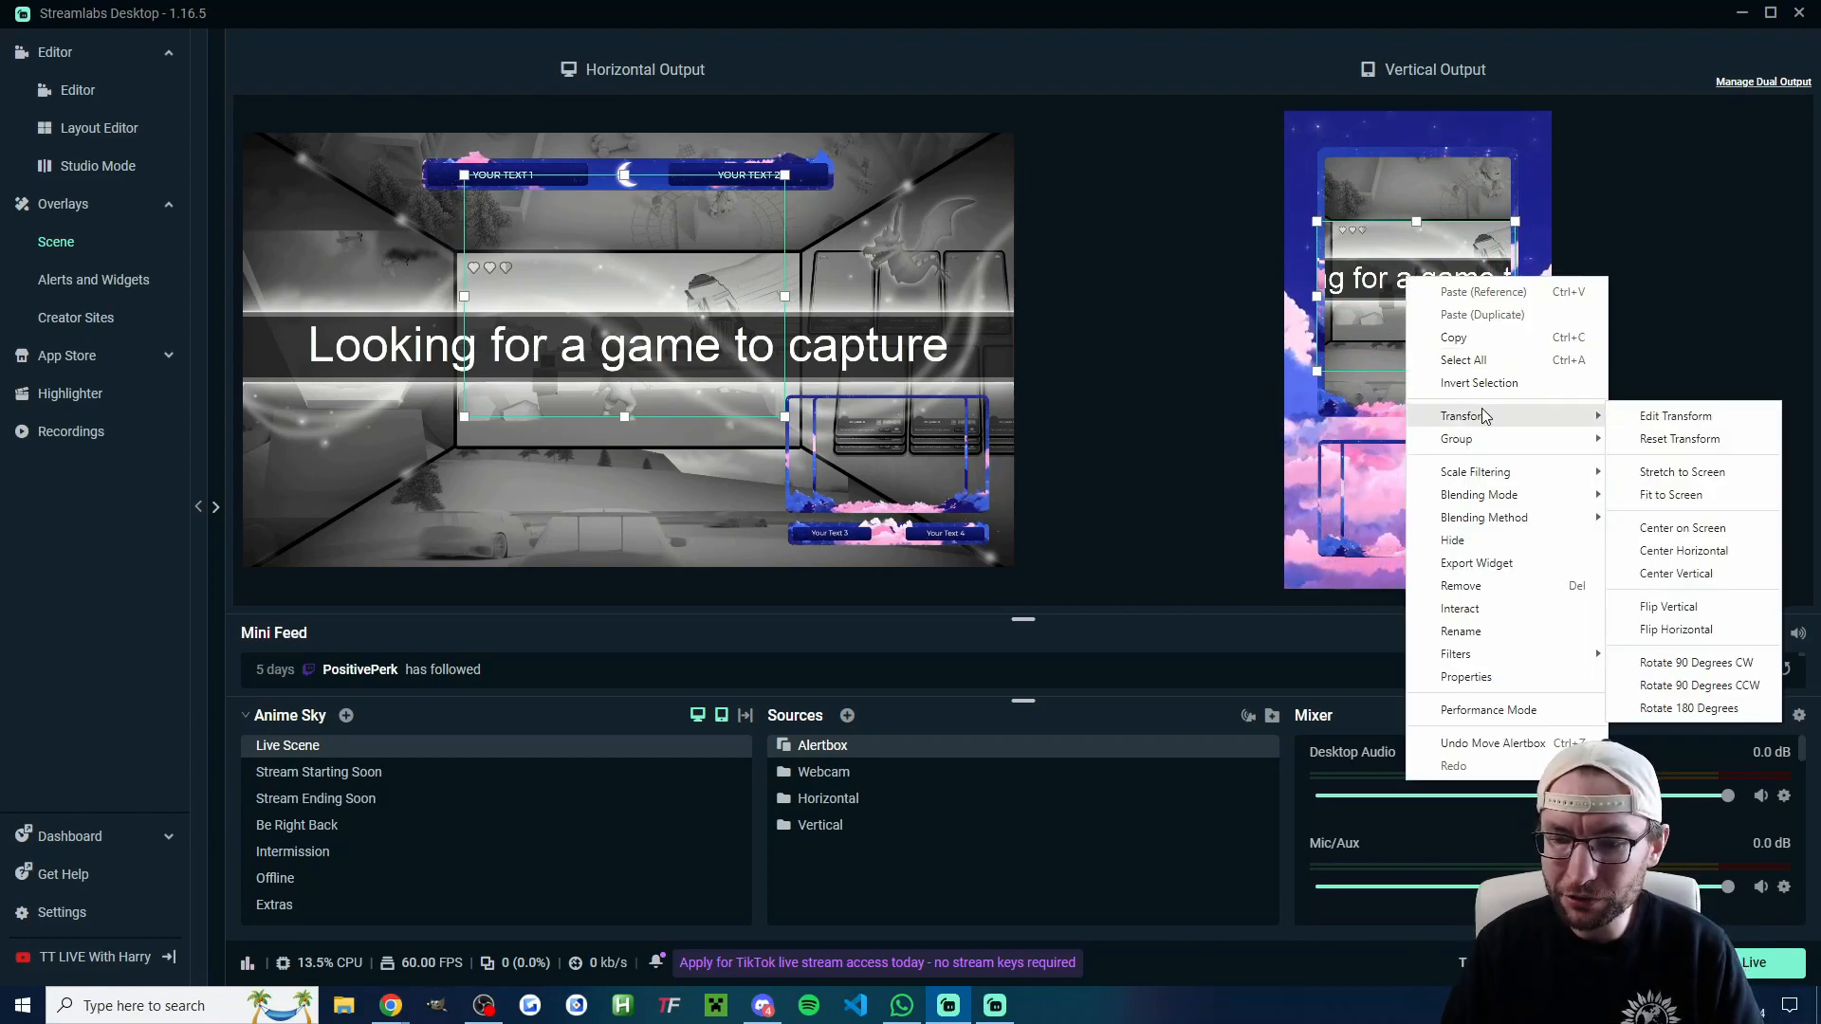
left_click(1707, 551)
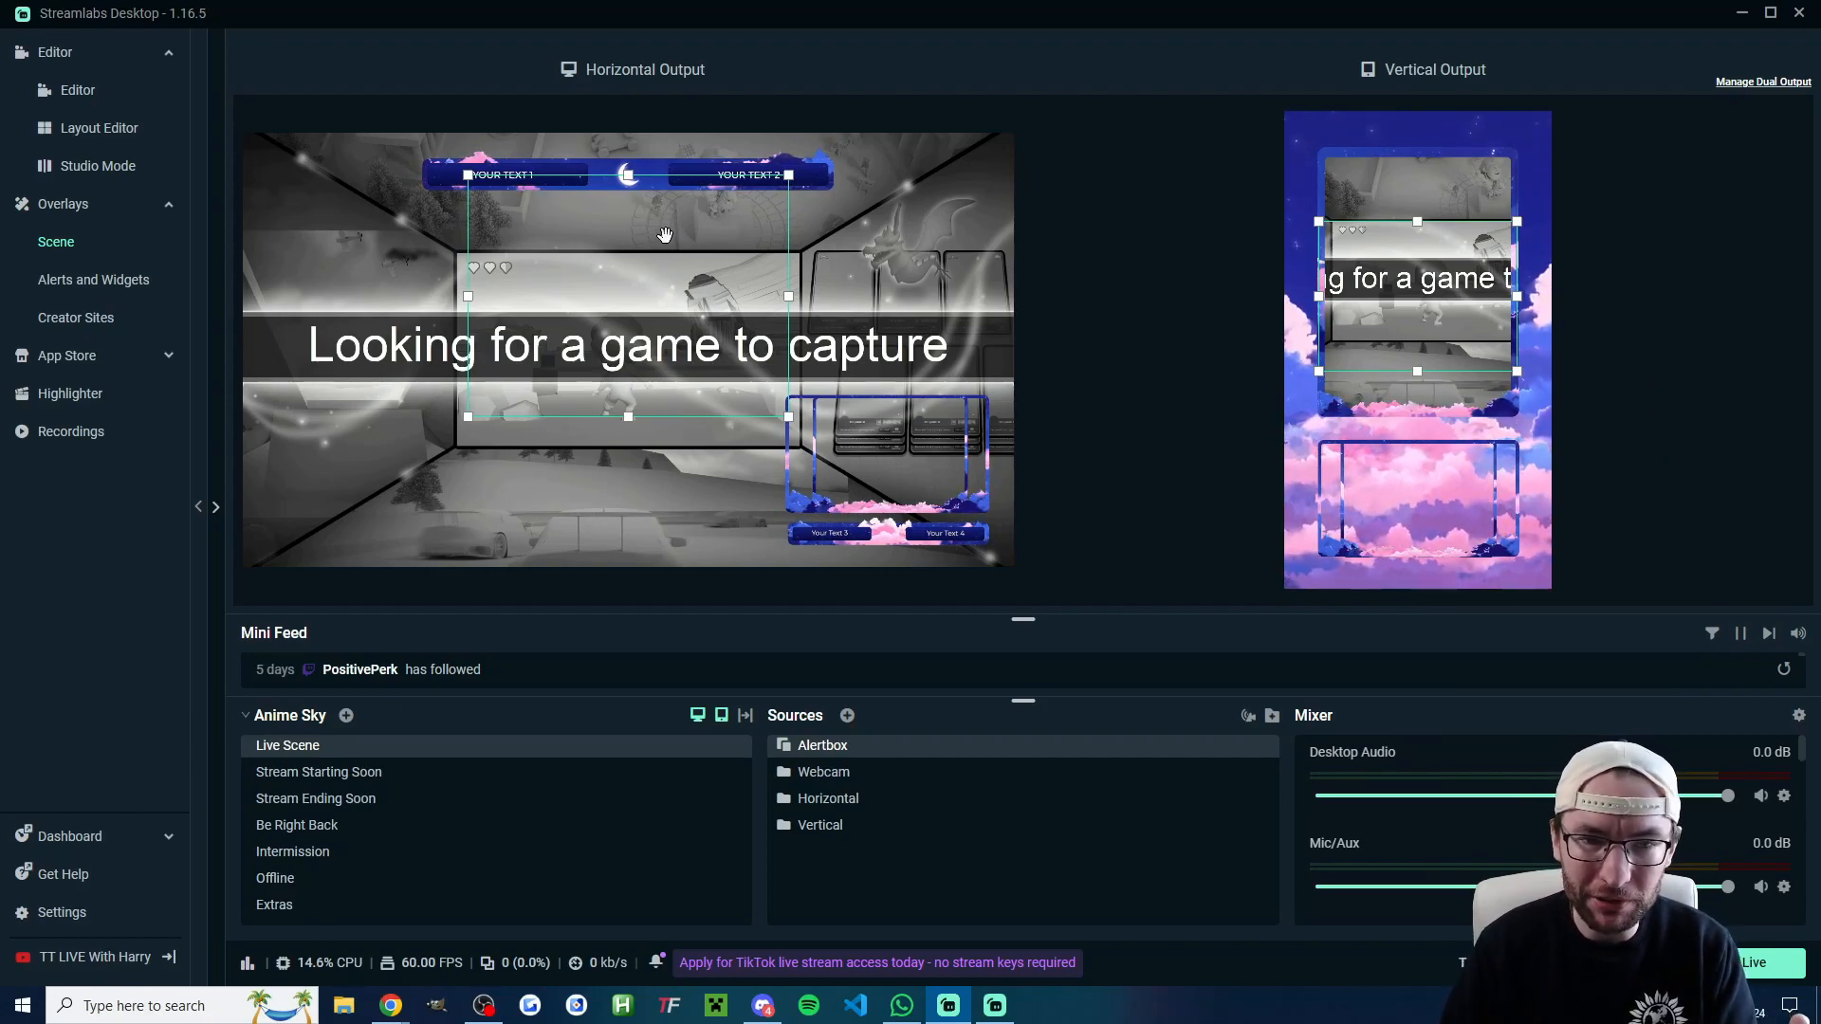
left_click_drag(663, 236, 642, 258)
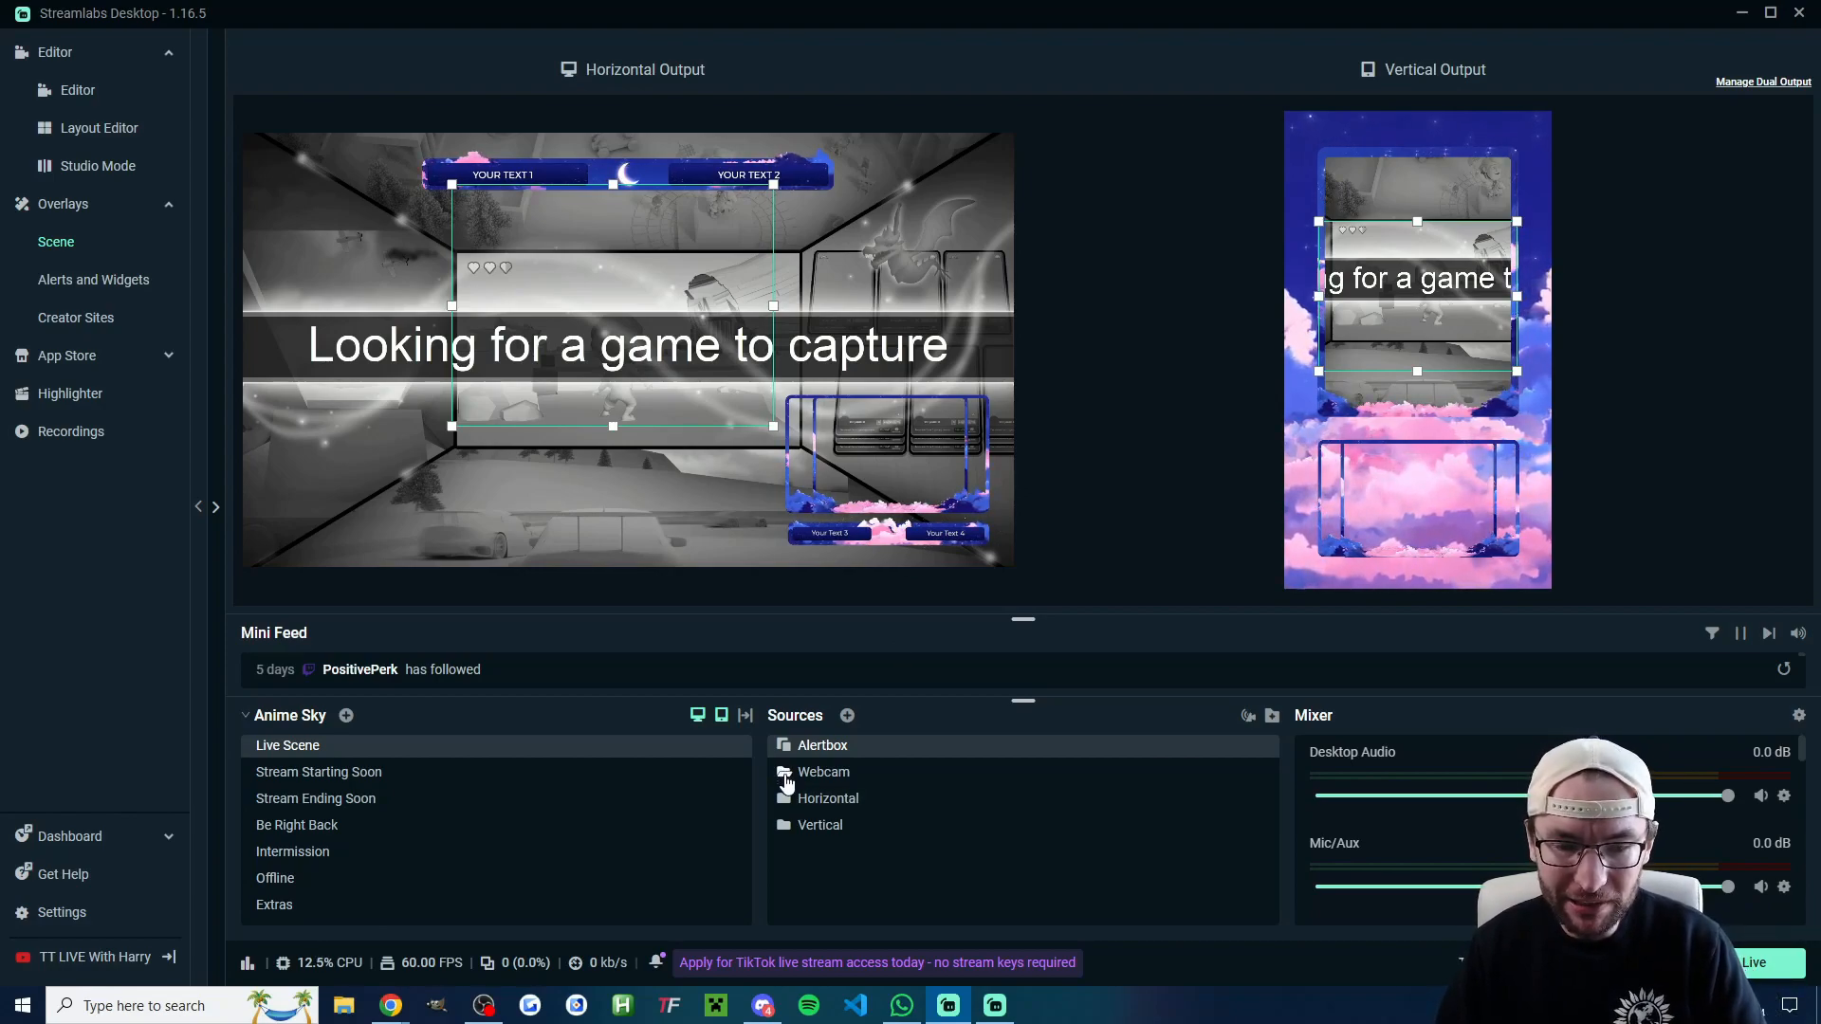
Expand the Webcam source folder and hide the Webcam 4x3 frame in both outputs
left_click(786, 780)
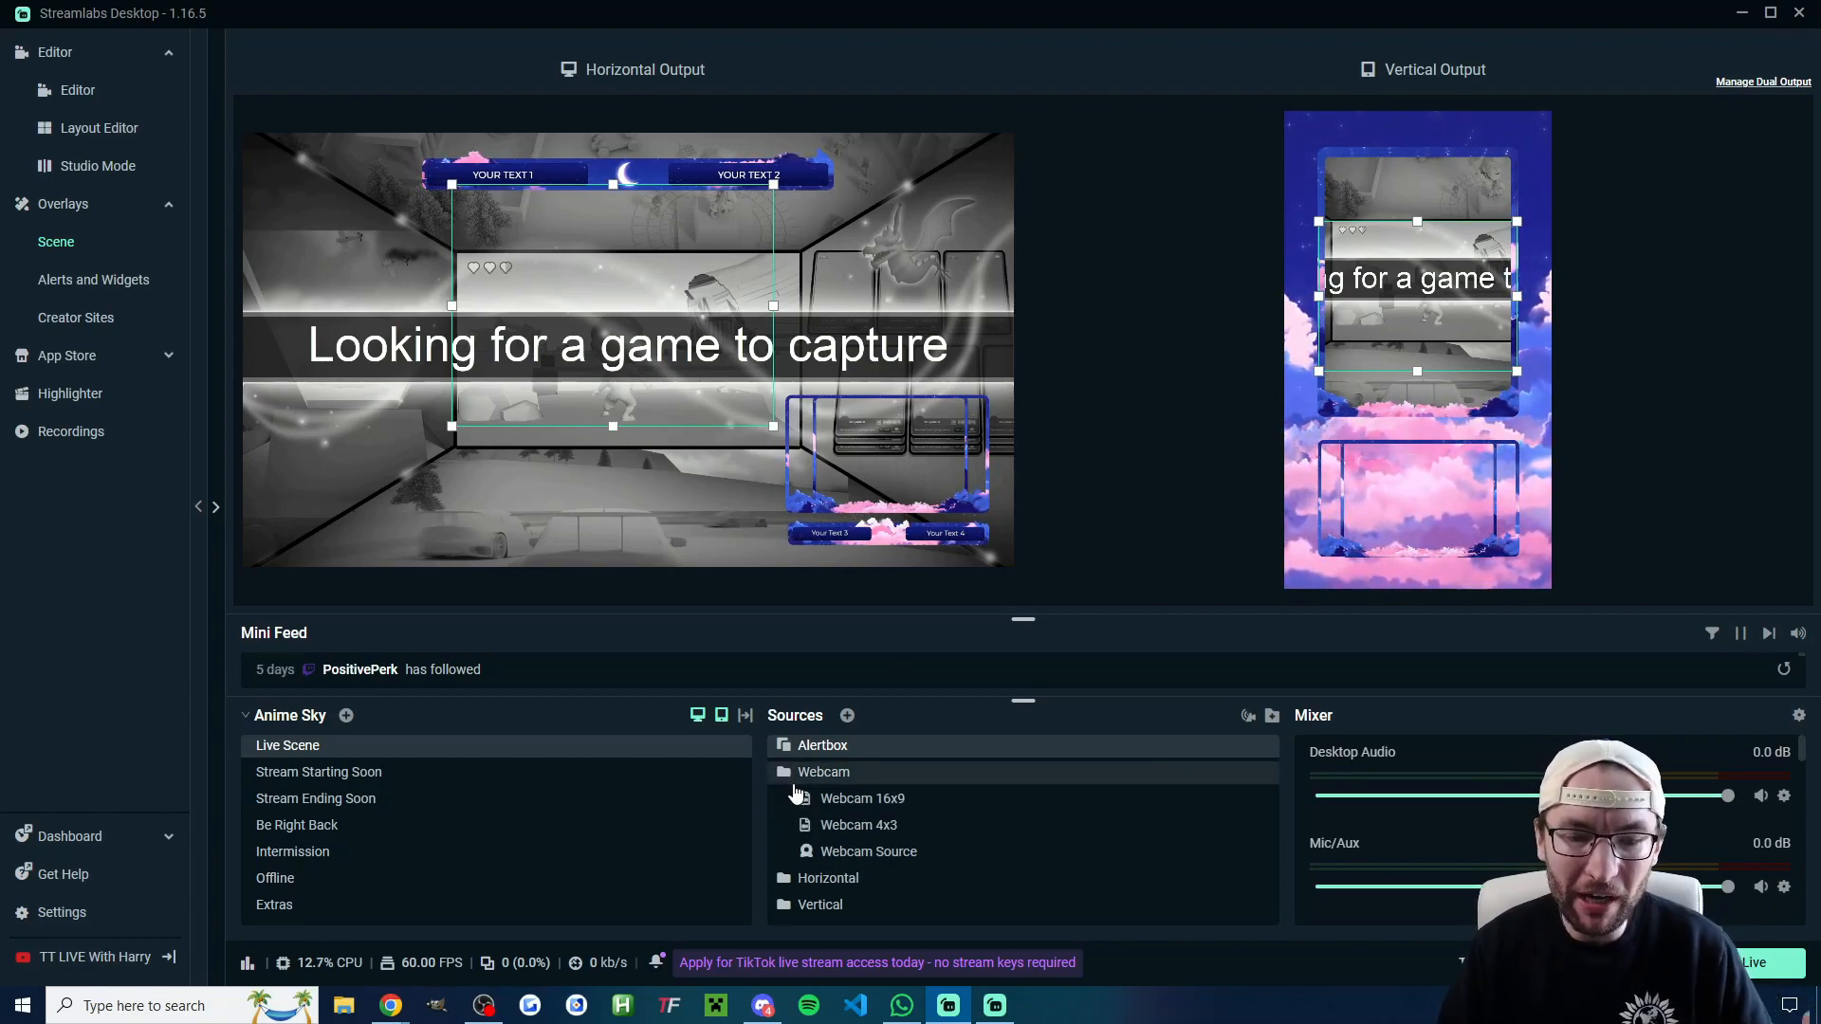
left_click(889, 808)
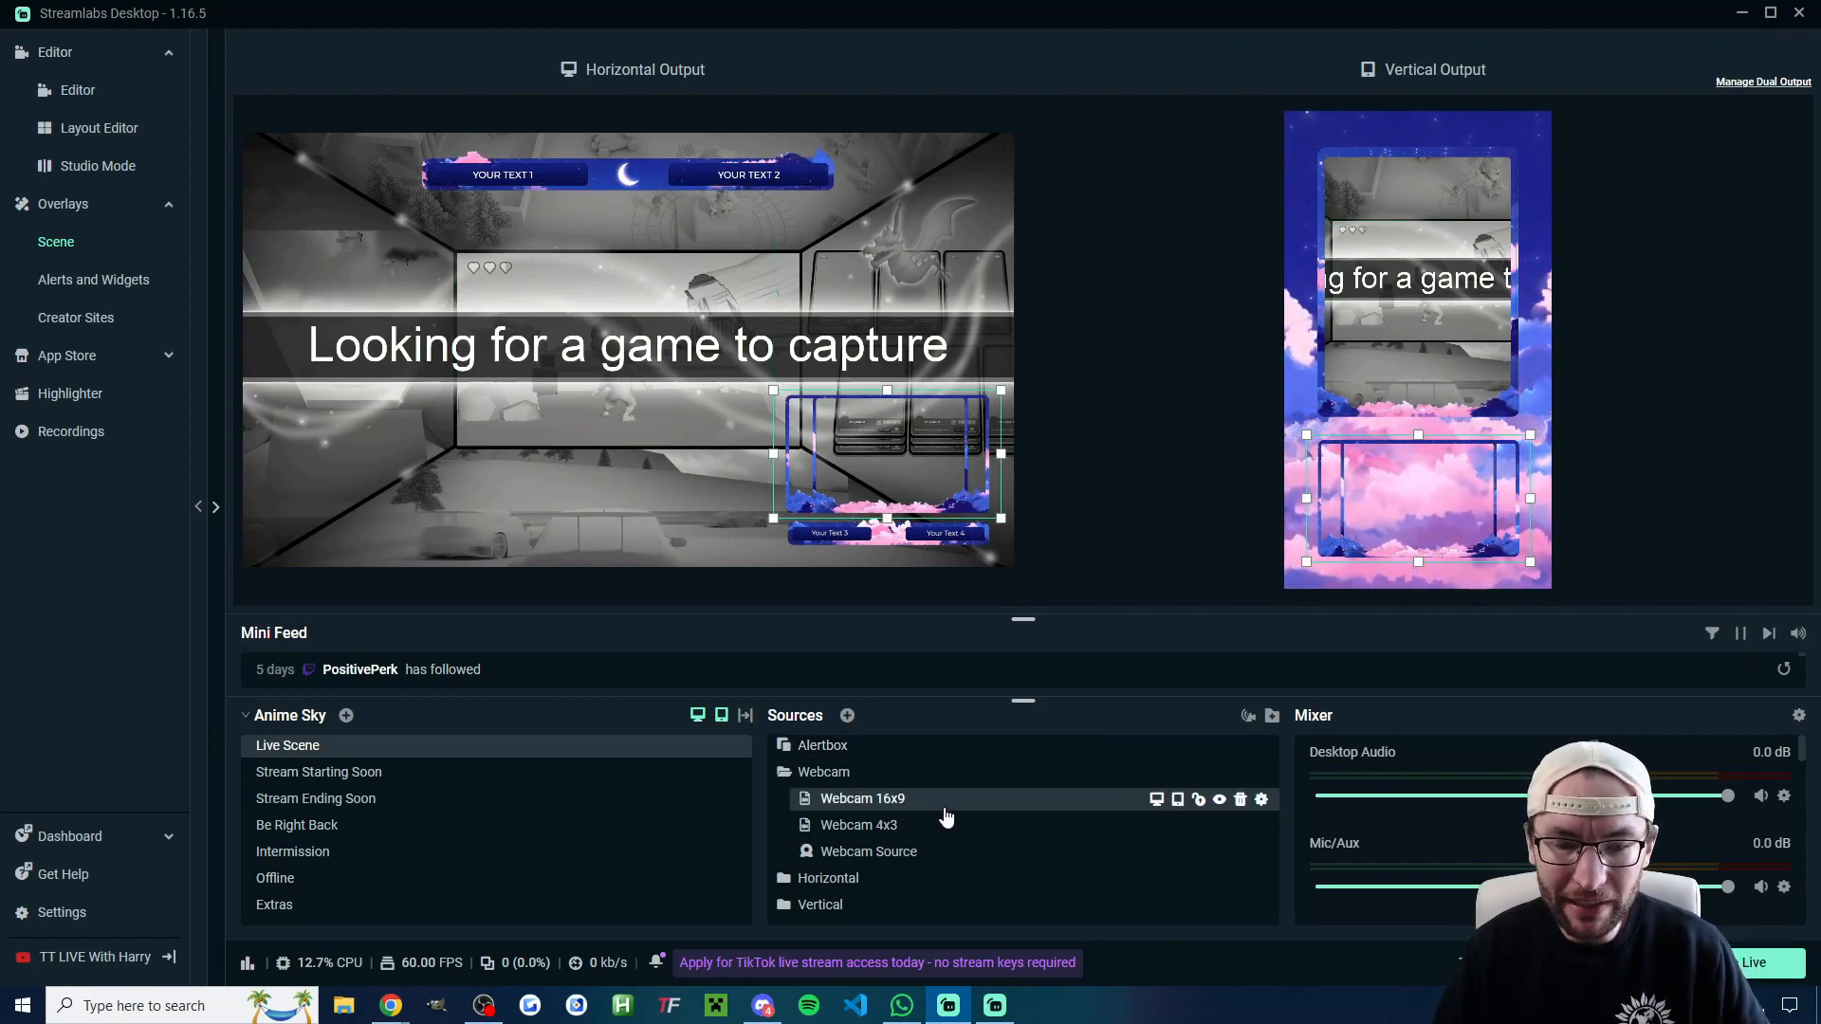
left_click(880, 835)
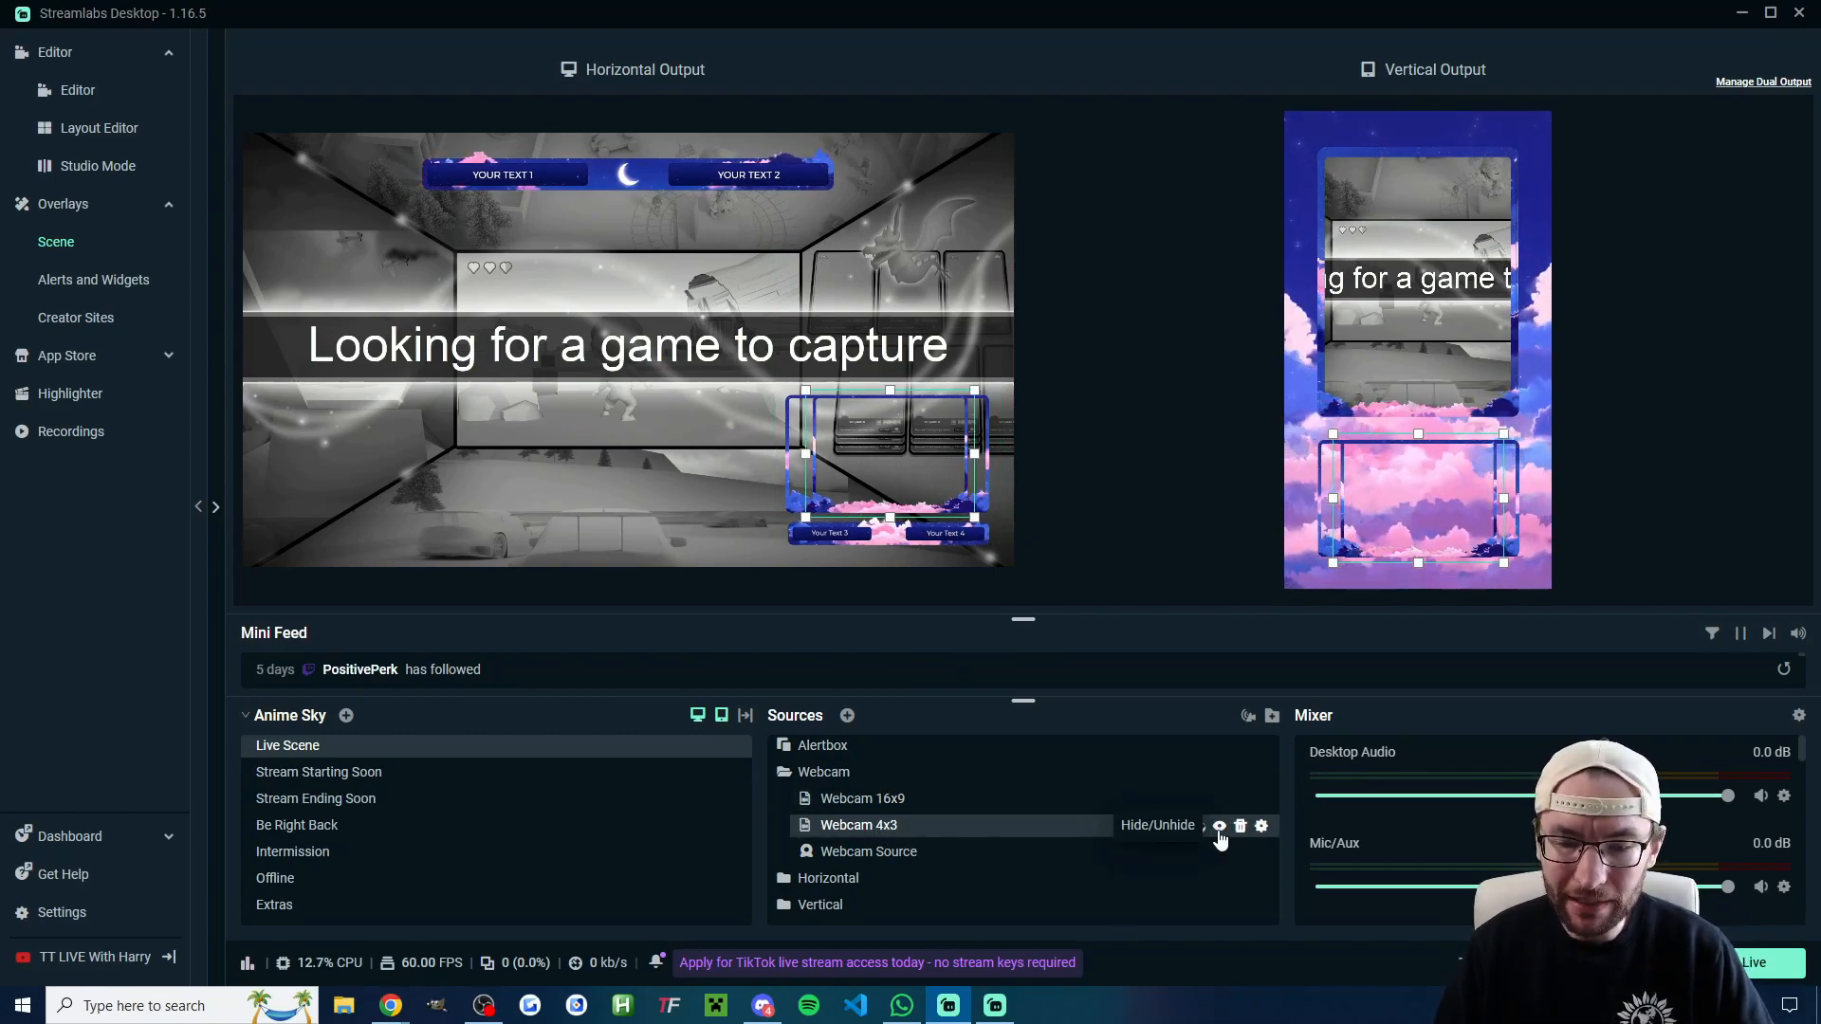
left_click(1220, 828)
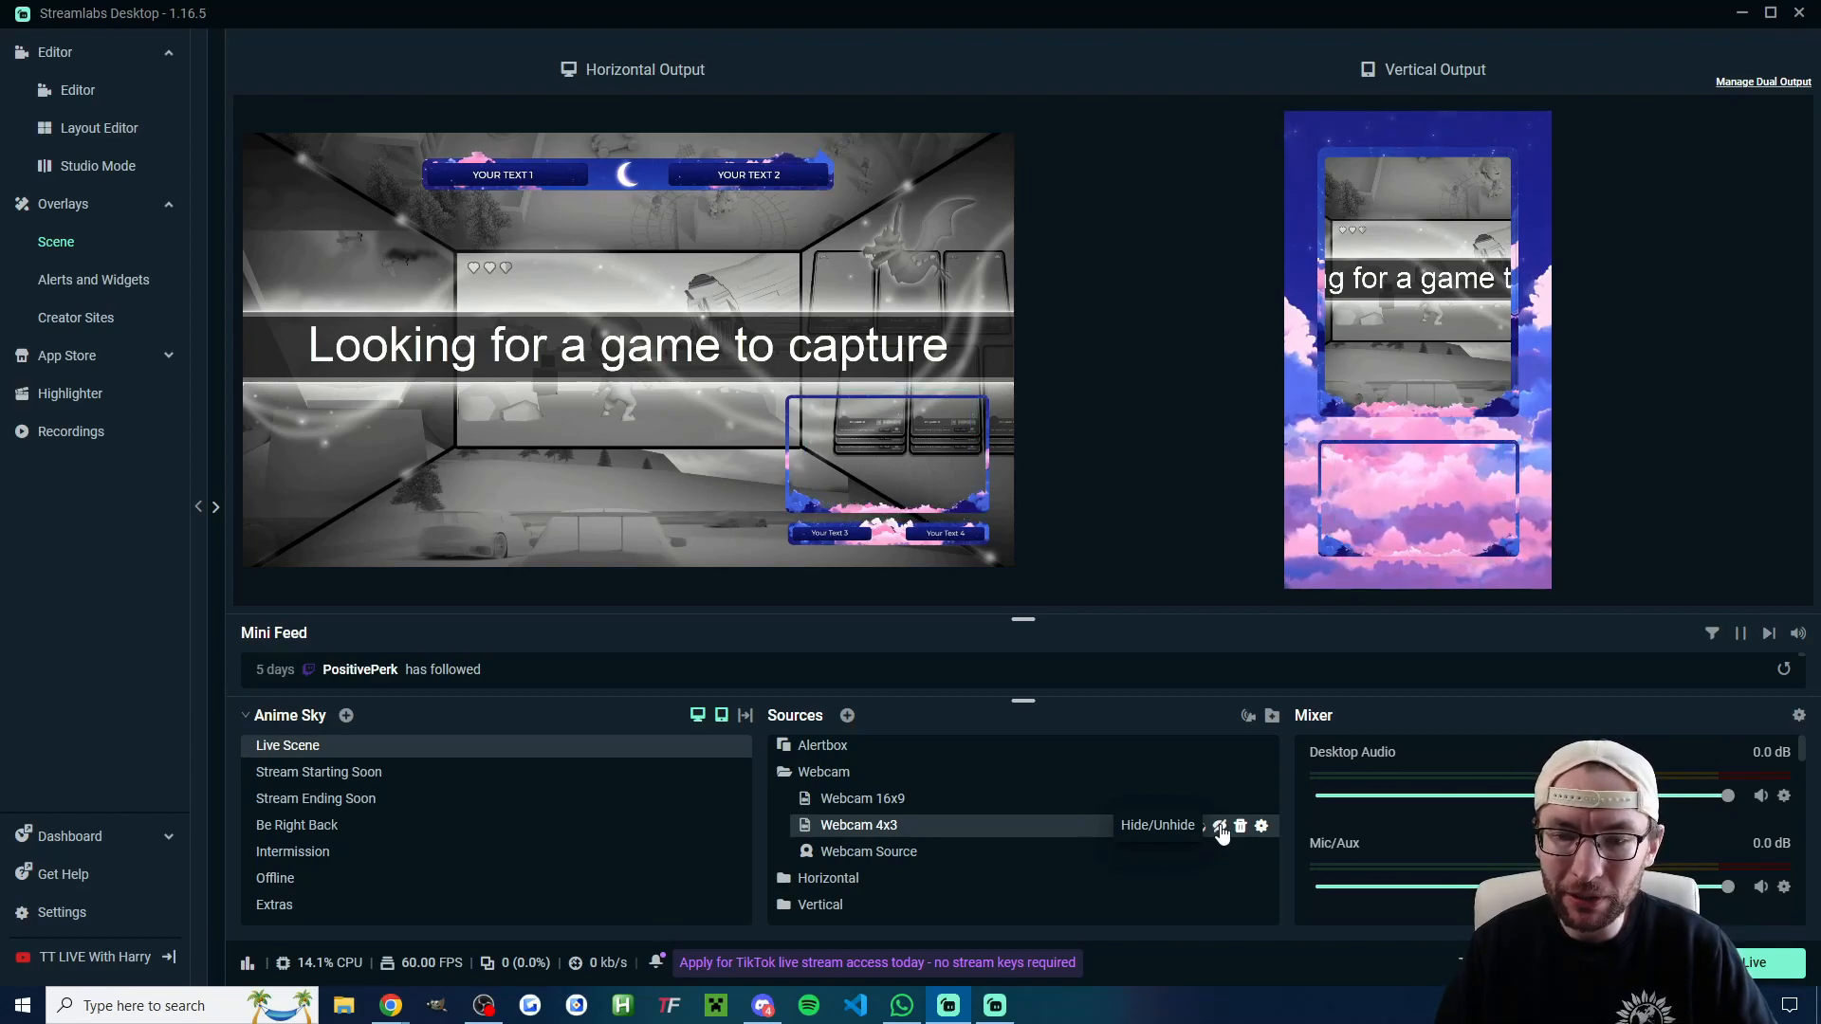
left_click(1220, 828)
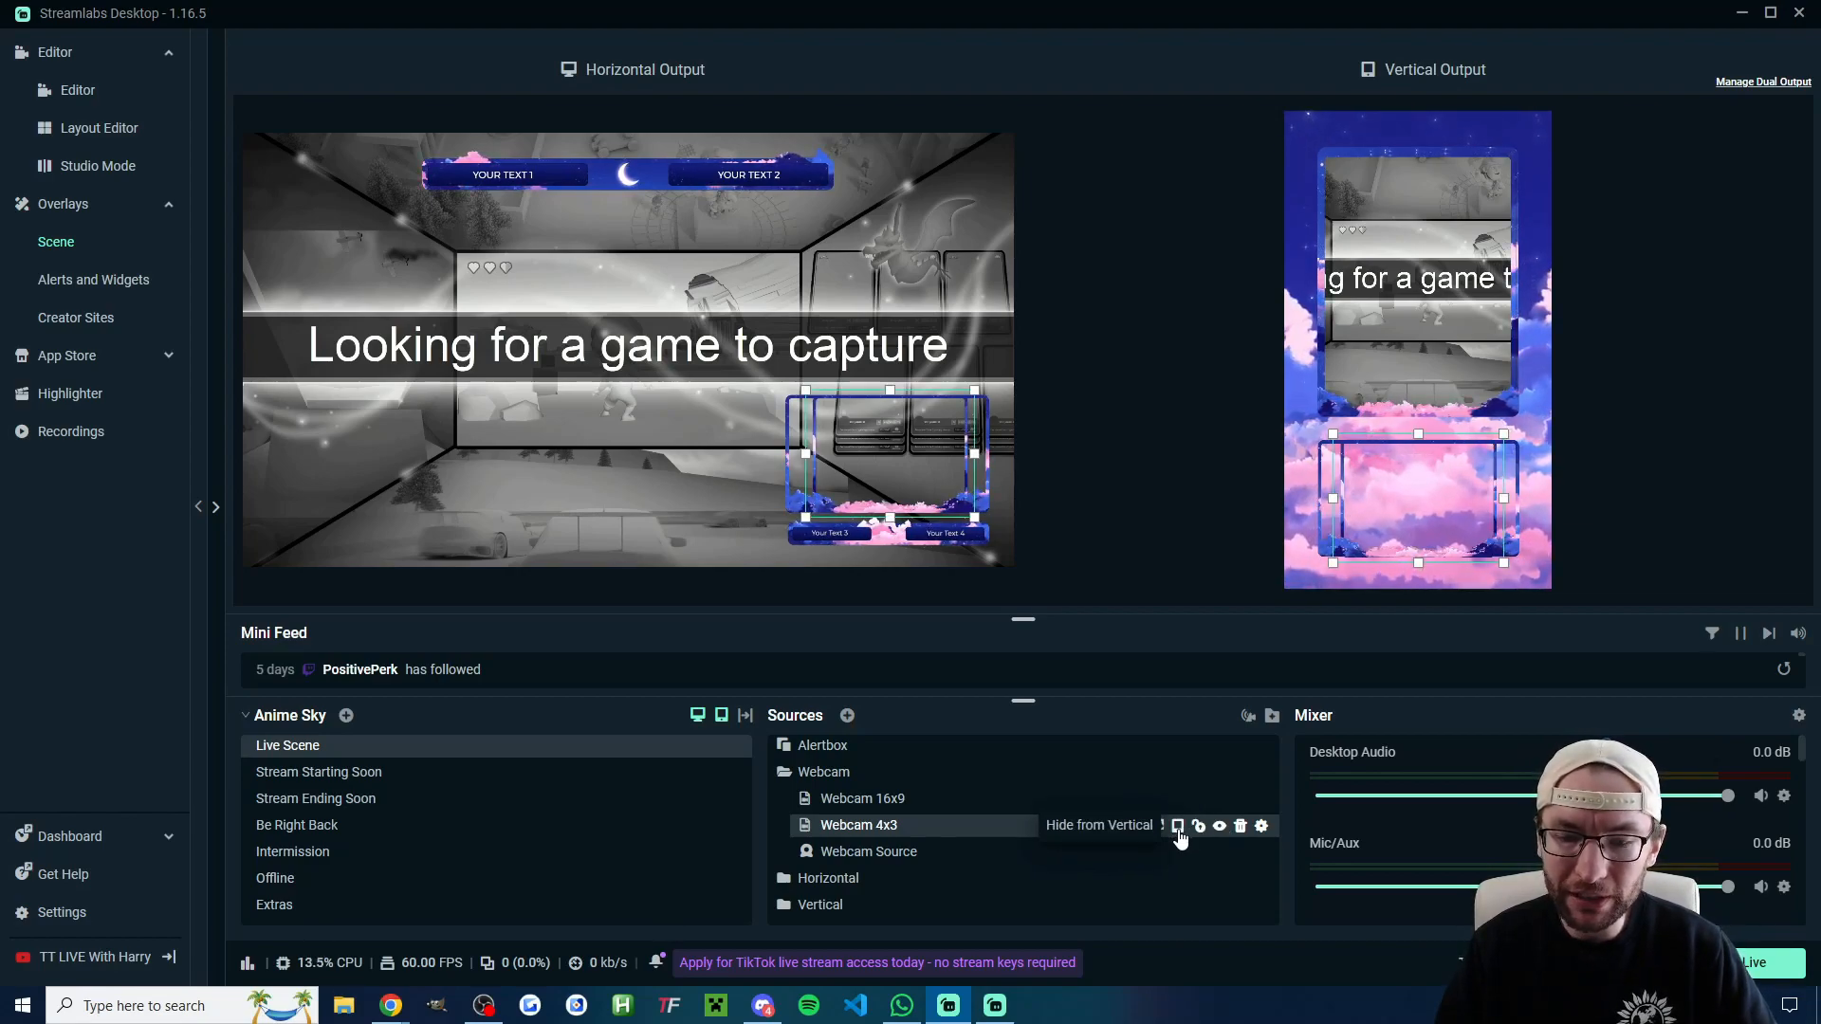
left_click(1178, 827)
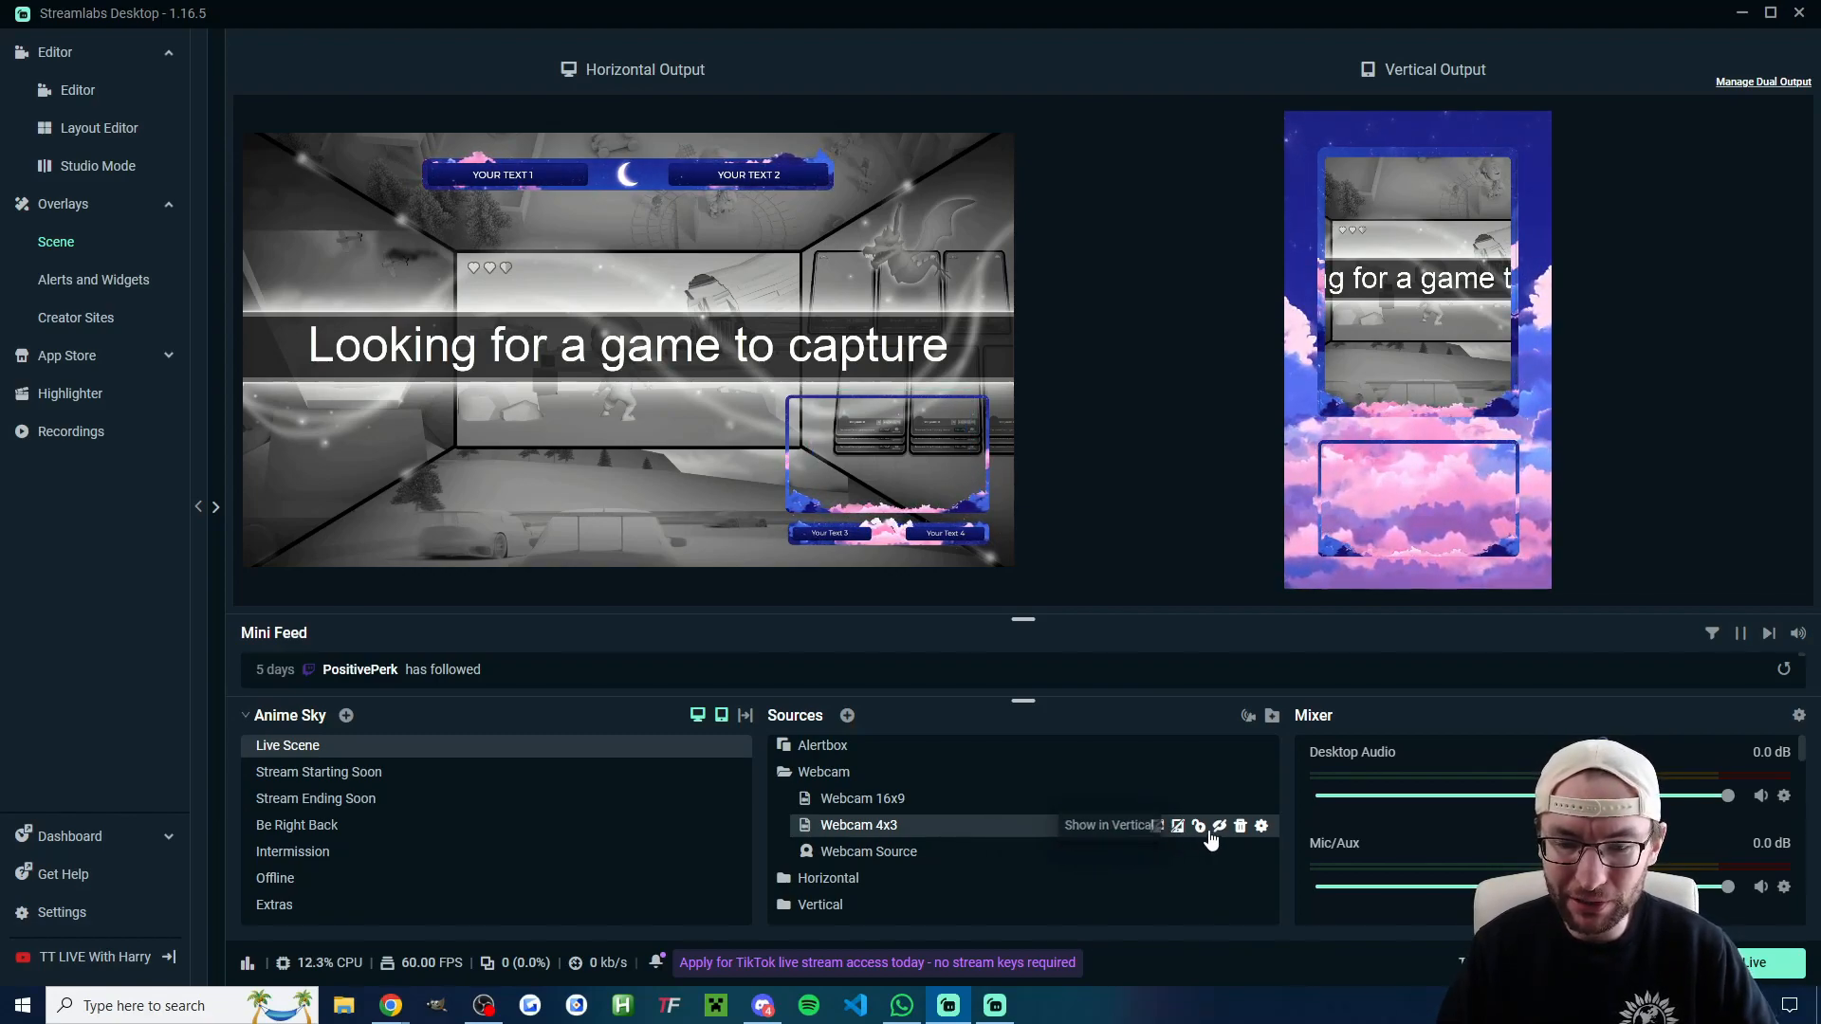
left_click(1219, 827)
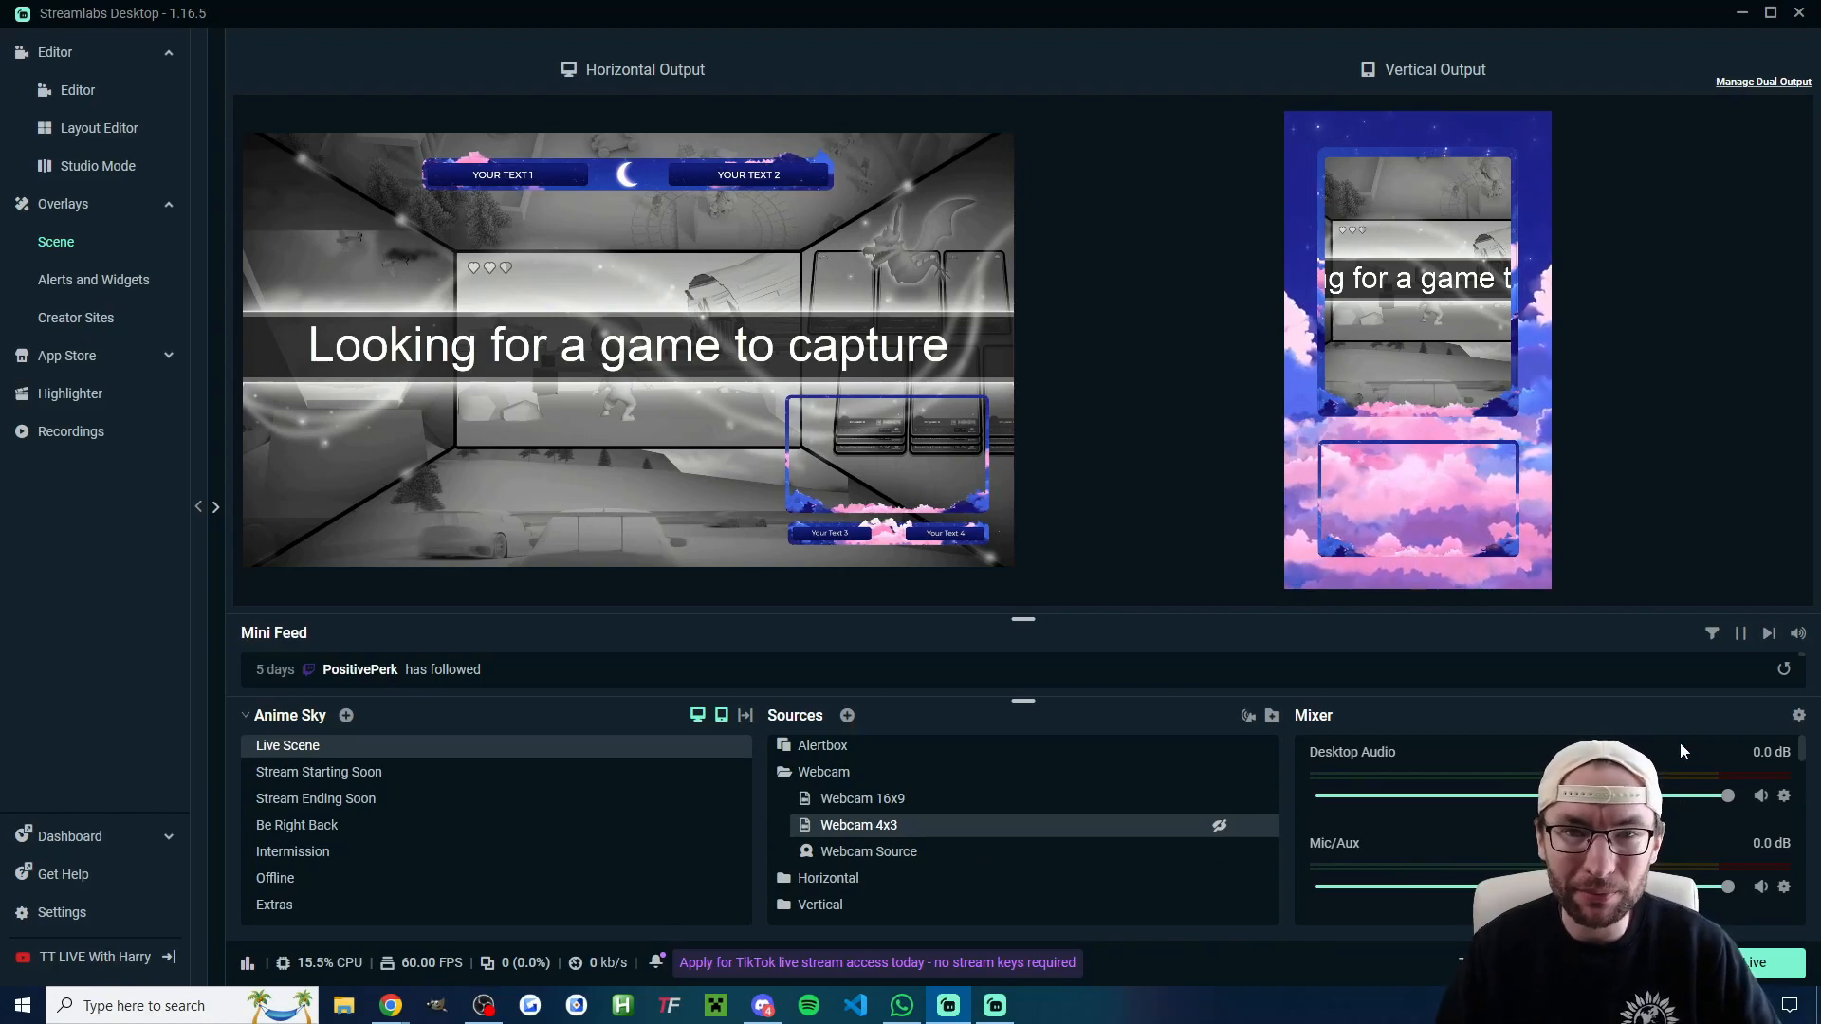
Remove the Webcam 4x3 source from the Live Scene
right_click(887, 832)
left_click(948, 628)
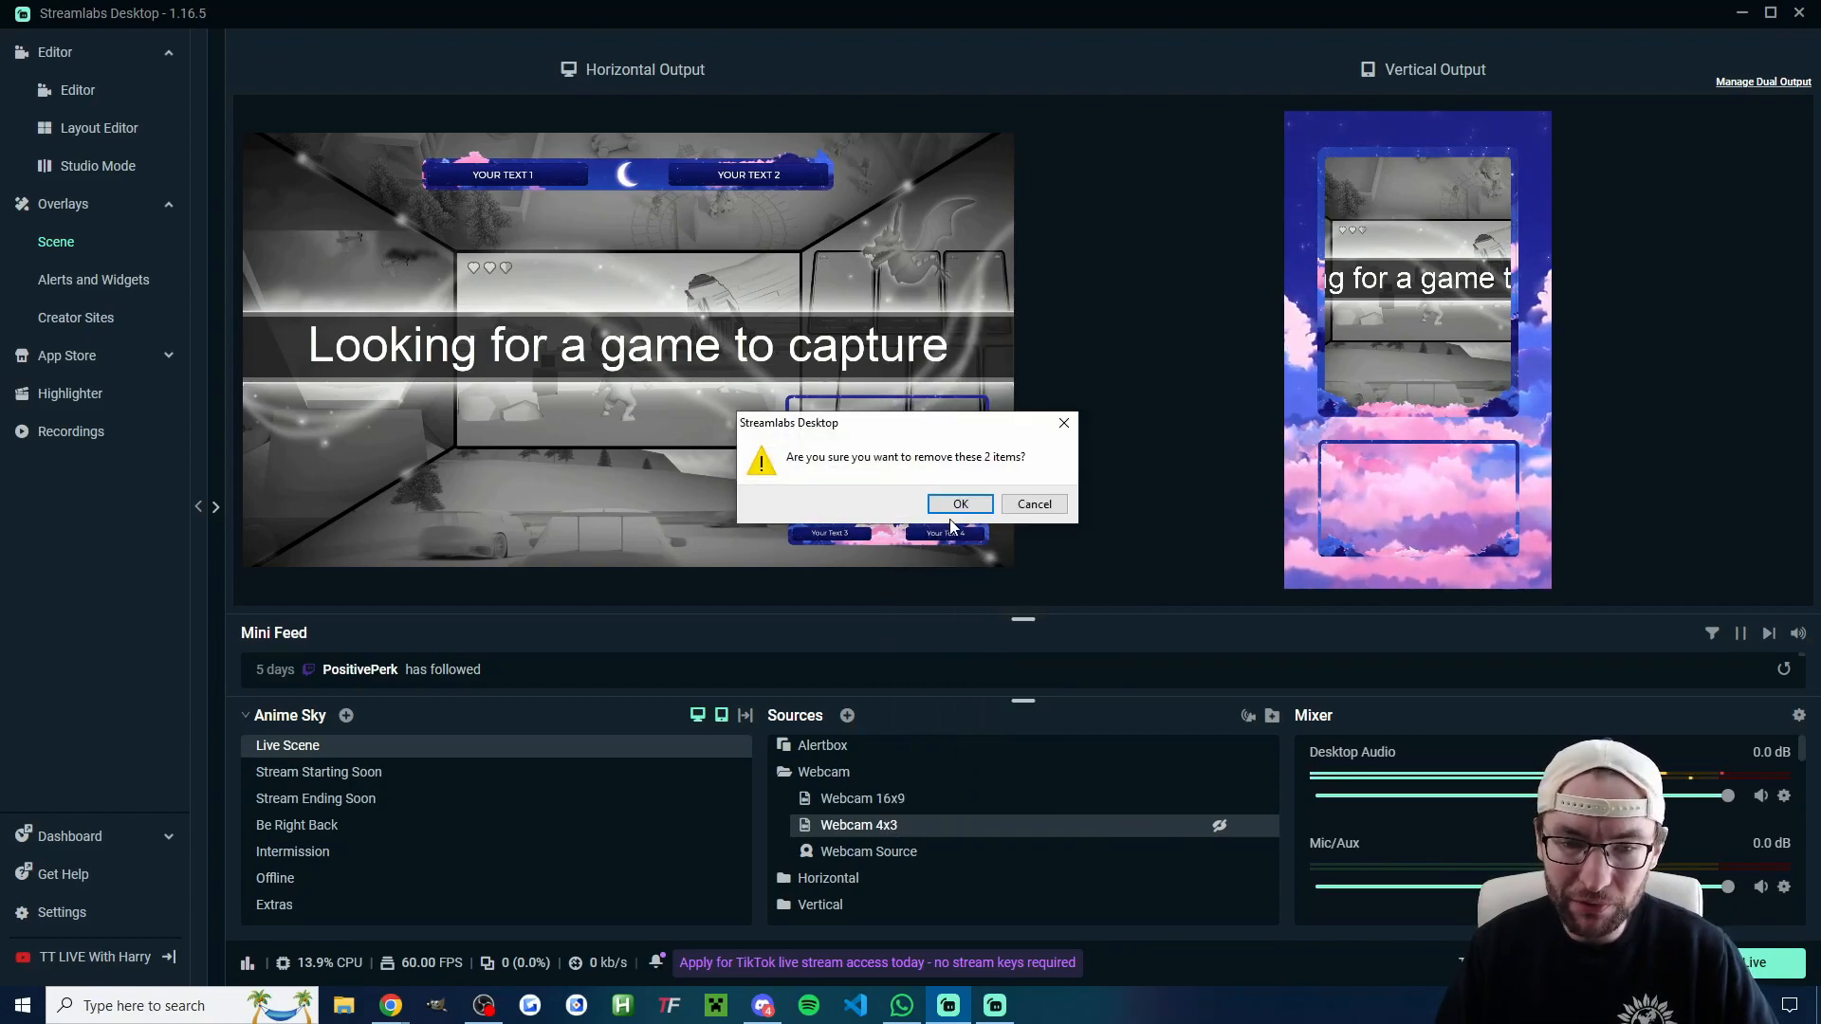
left_click(951, 508)
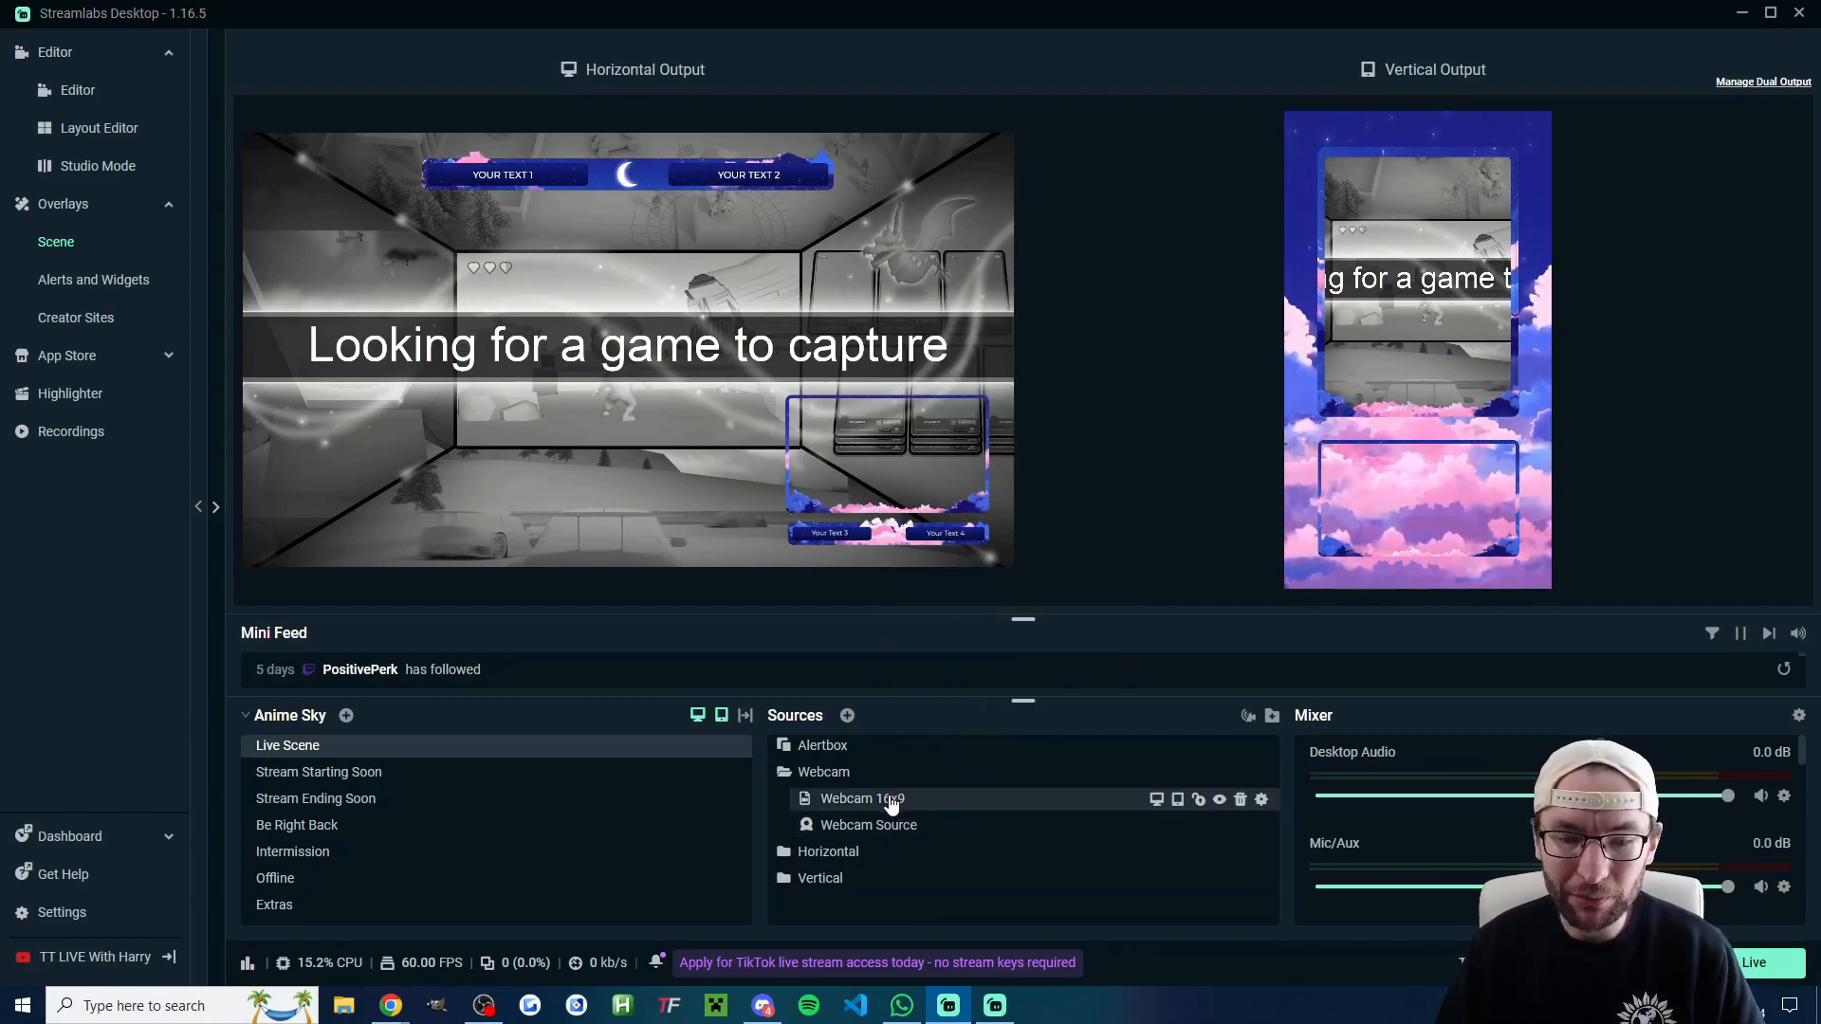
Move the Webcam 16x9 frame to the left edge of the horizontal output and apply the Center Vertical transform
left_click(871, 807)
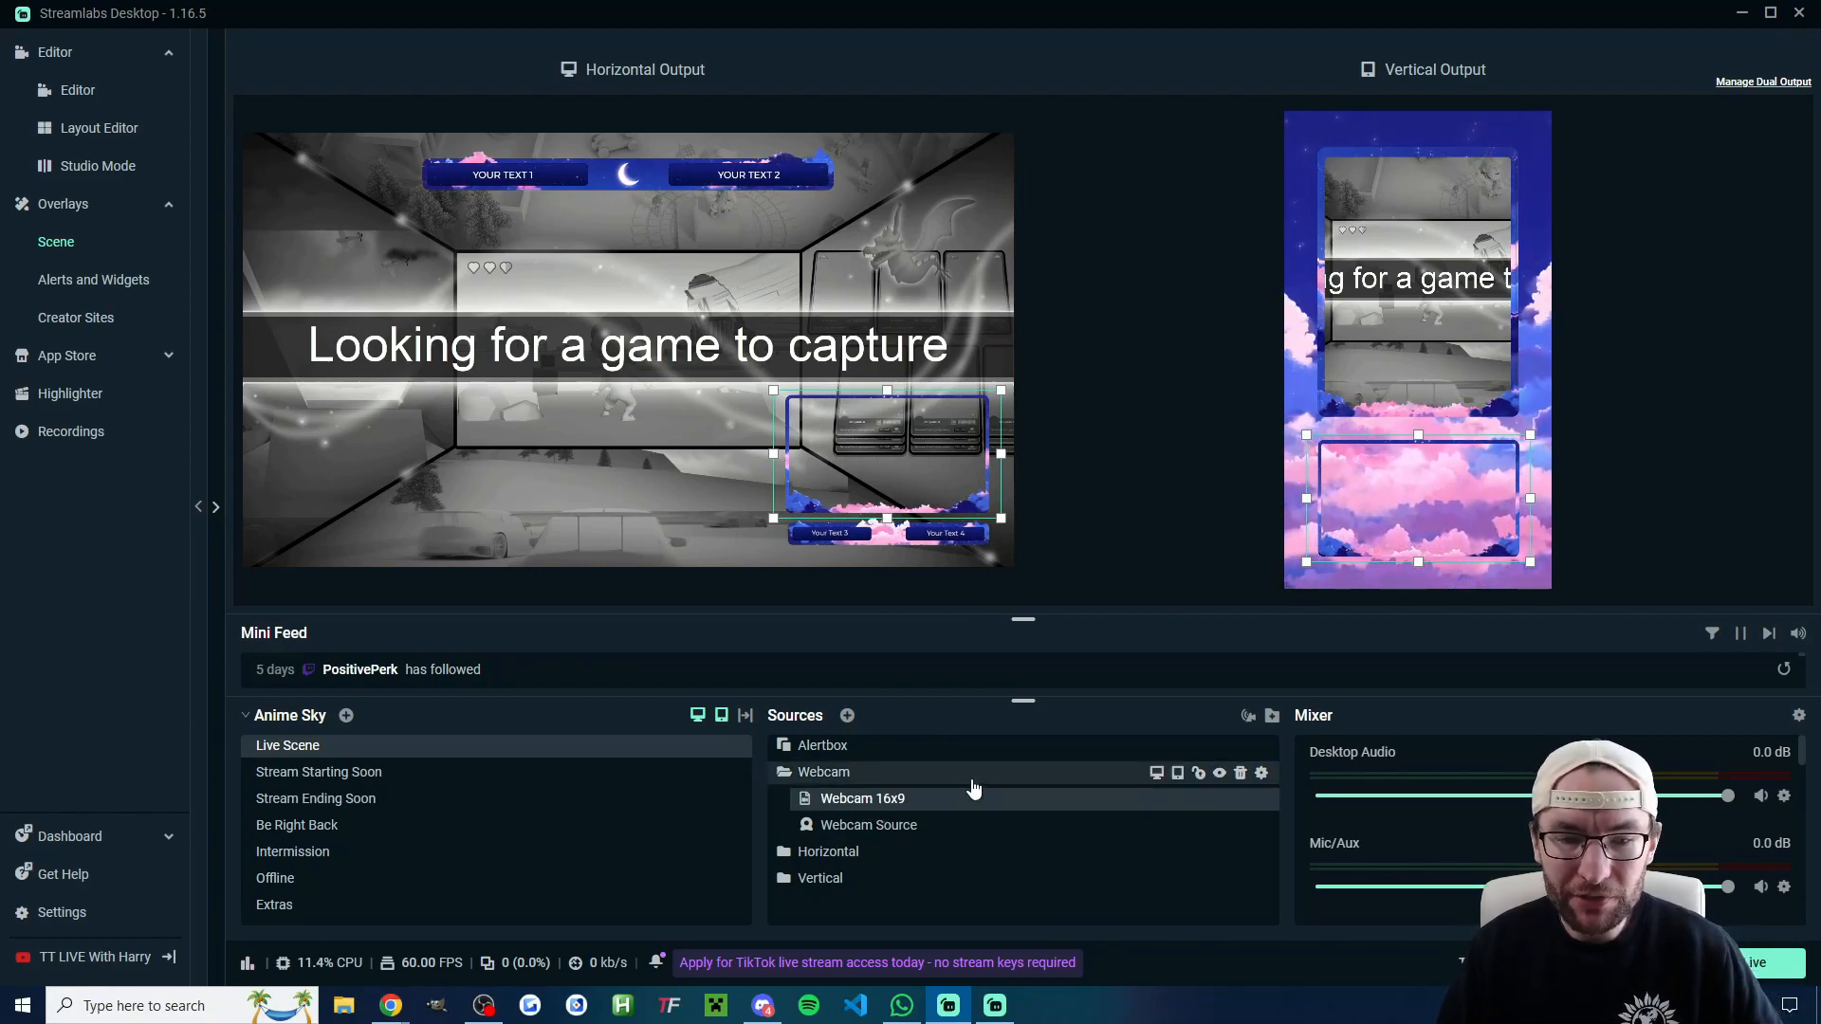
left_click_drag(858, 451, 335, 346)
right_click(333, 345)
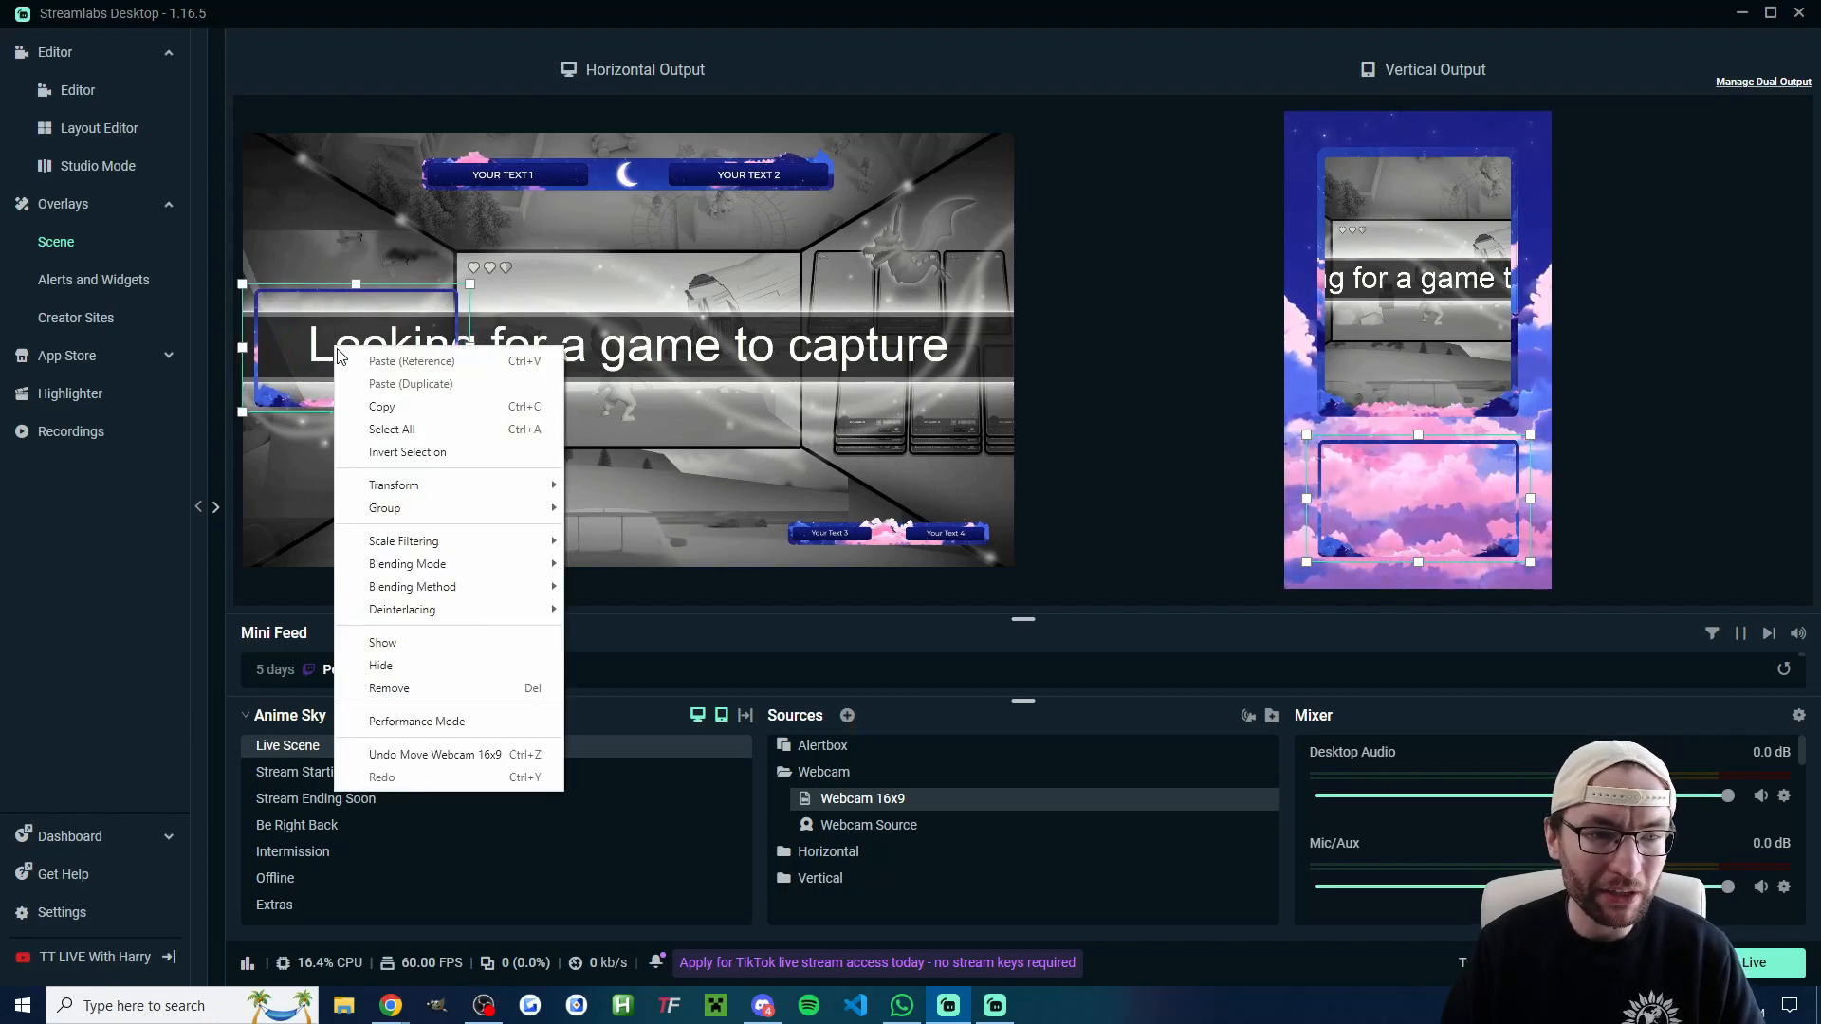
mouse_move(426, 487)
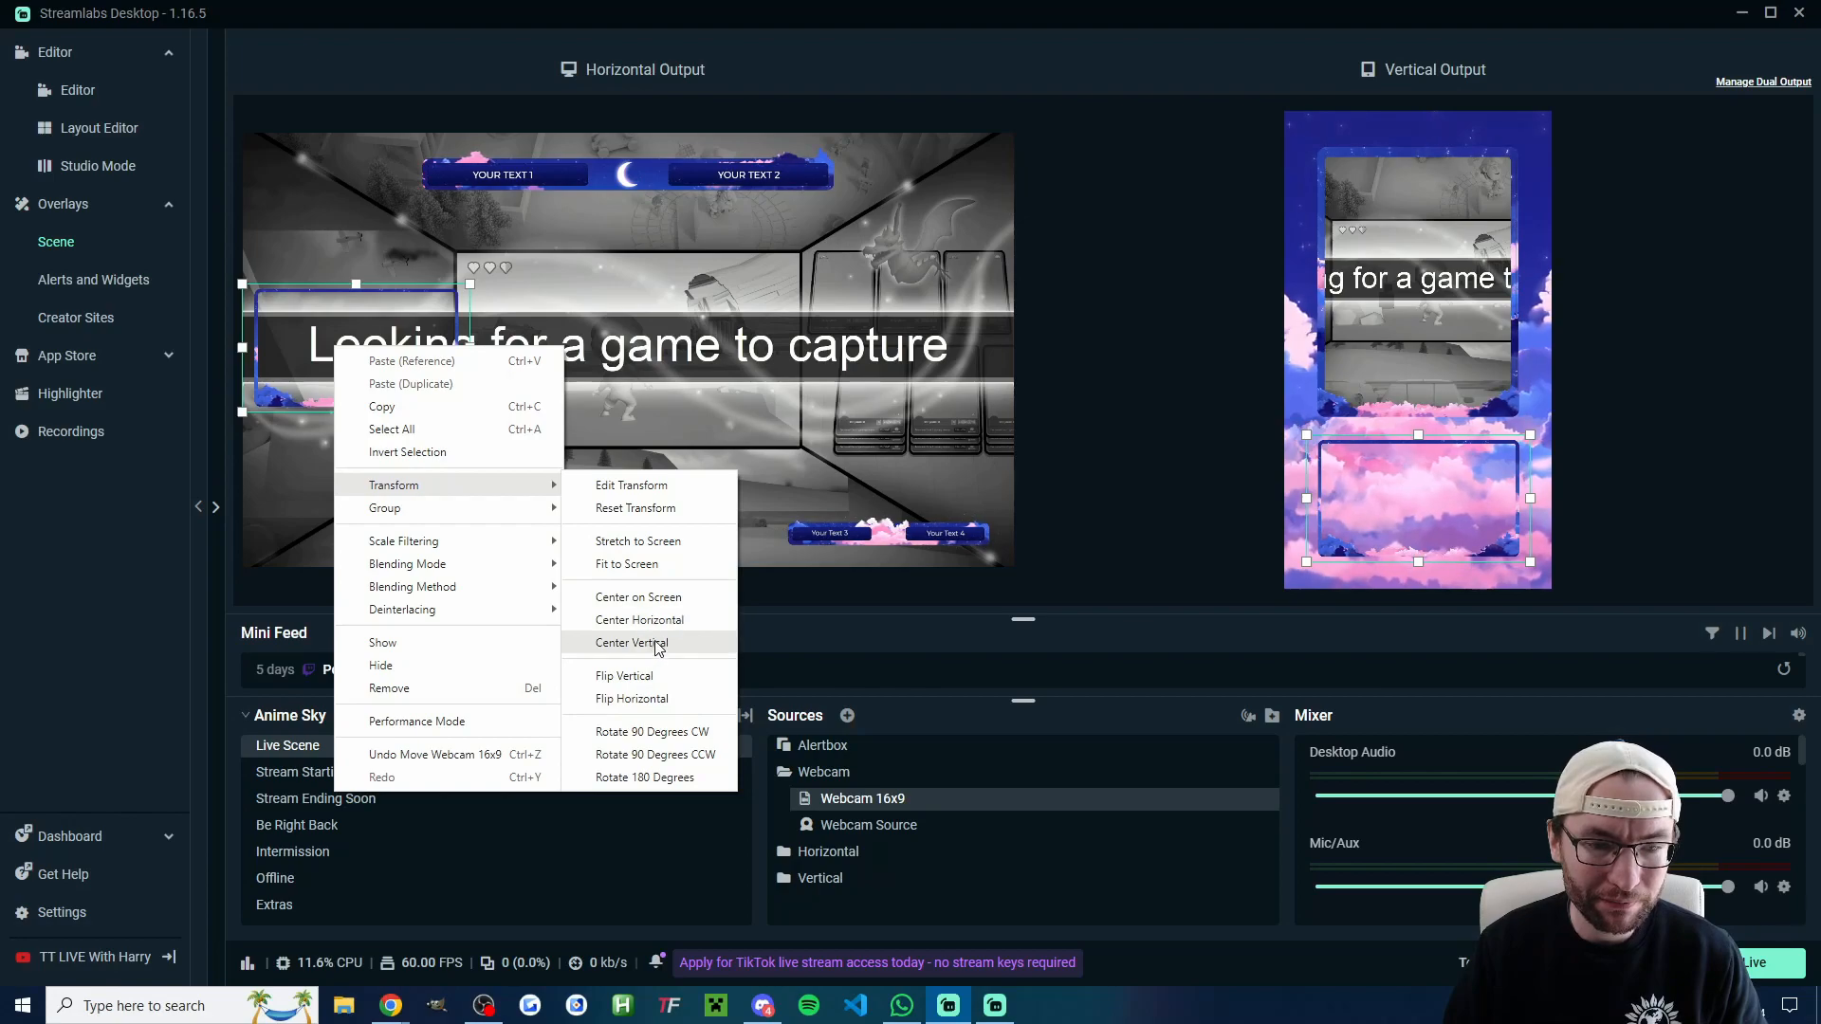
left_click(691, 643)
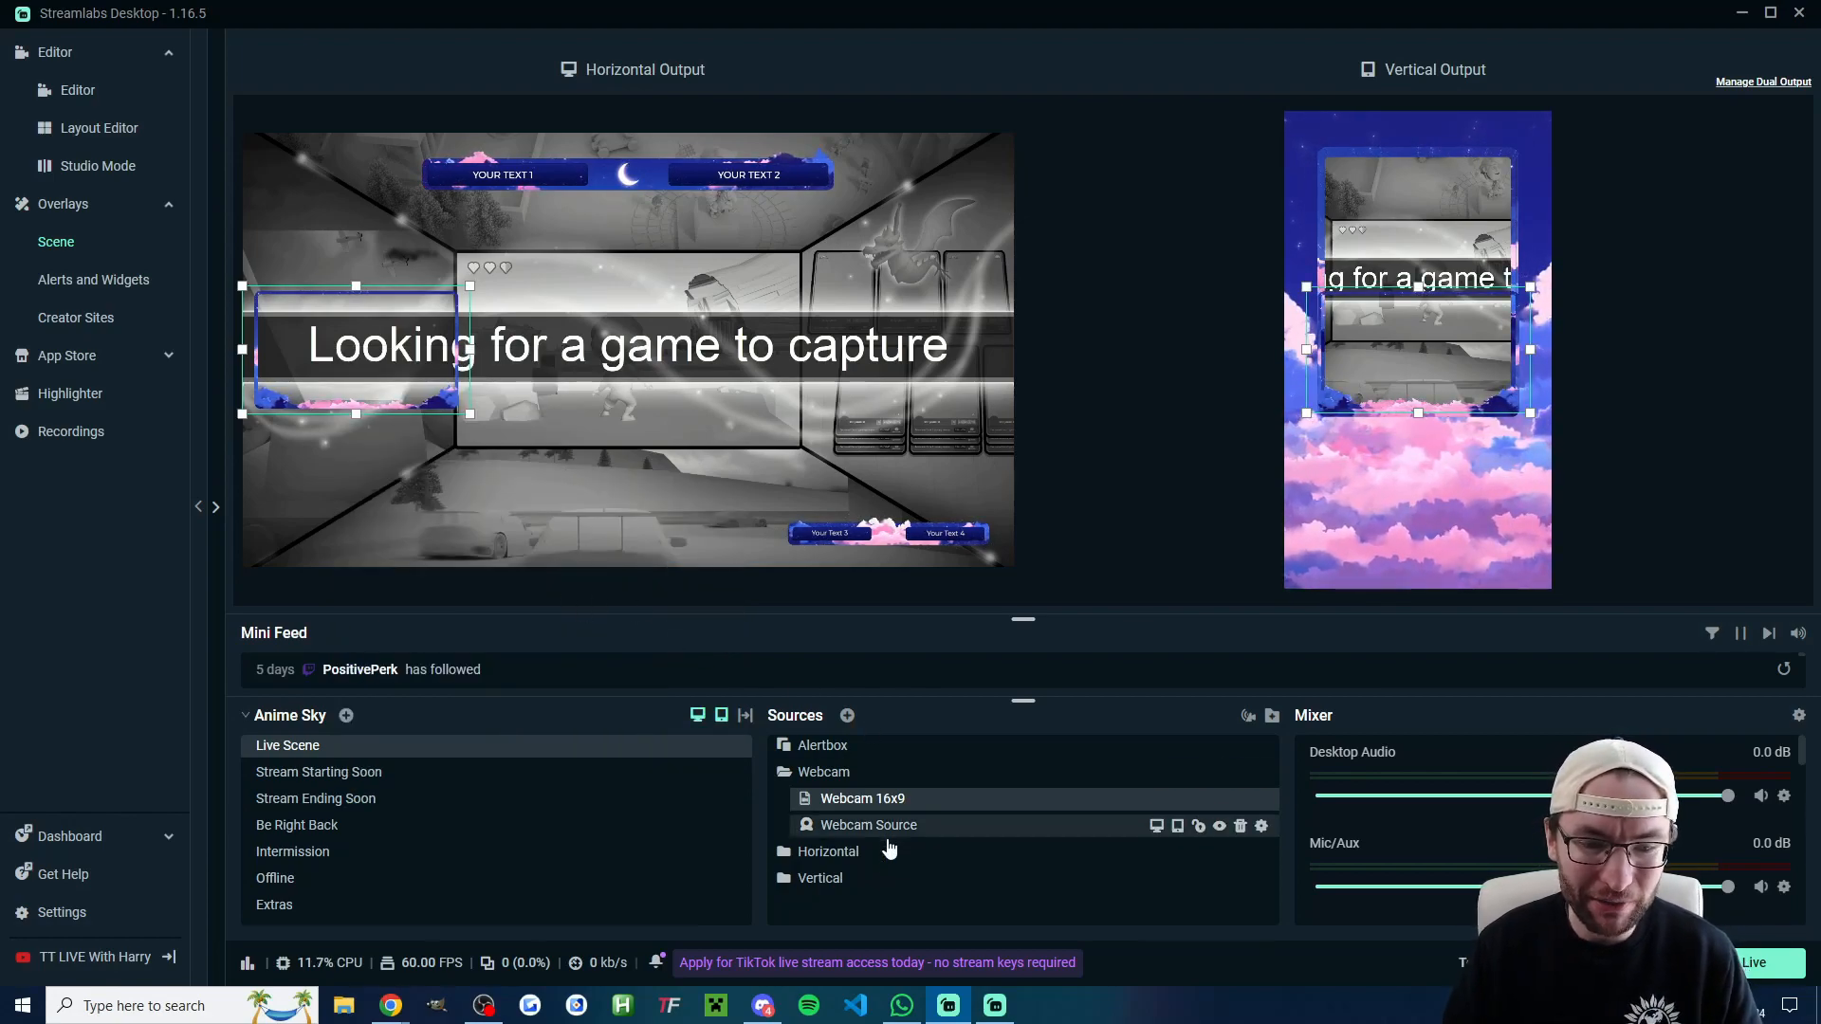
Move the Webcam 16x9 frame back below the game area in the vertical output and lock the source
left_click_drag(1356, 346, 1356, 471)
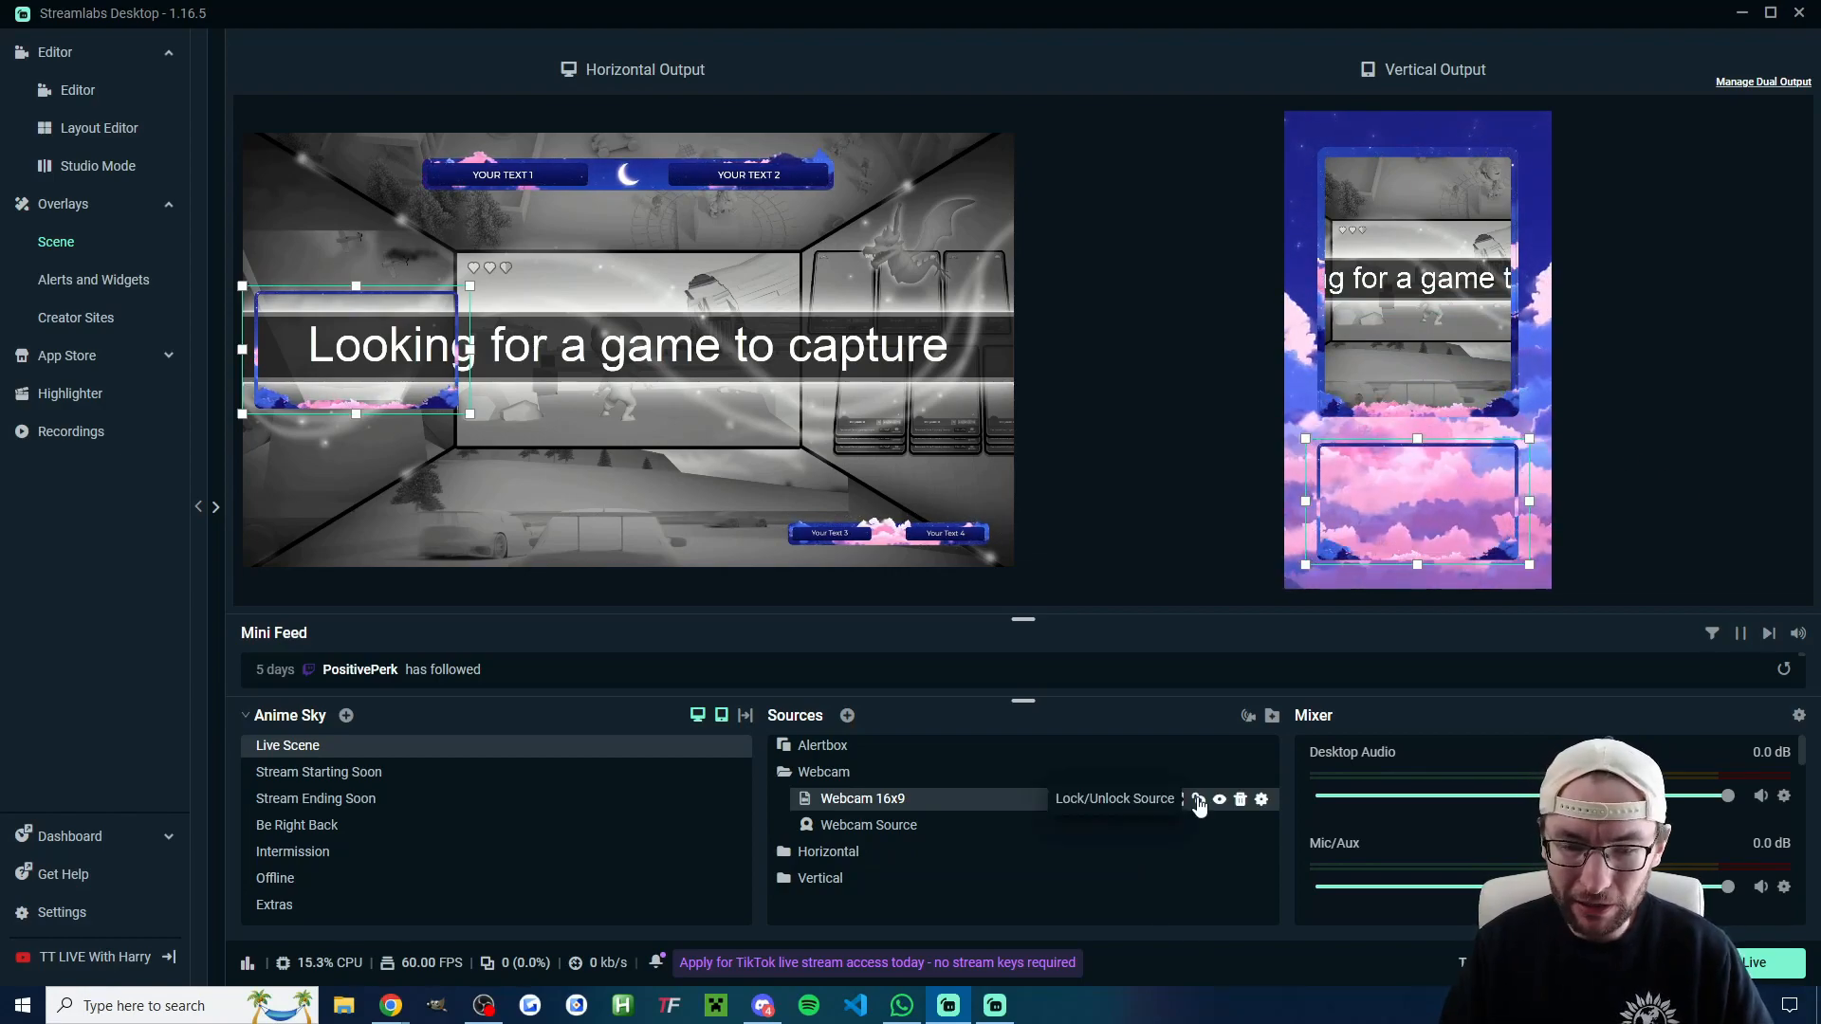
left_click(1198, 798)
Open the Webcam Source settings, check the available capture devices with Logitech StreamCam selected, and close the settings
left_click(860, 827)
double_click(860, 827)
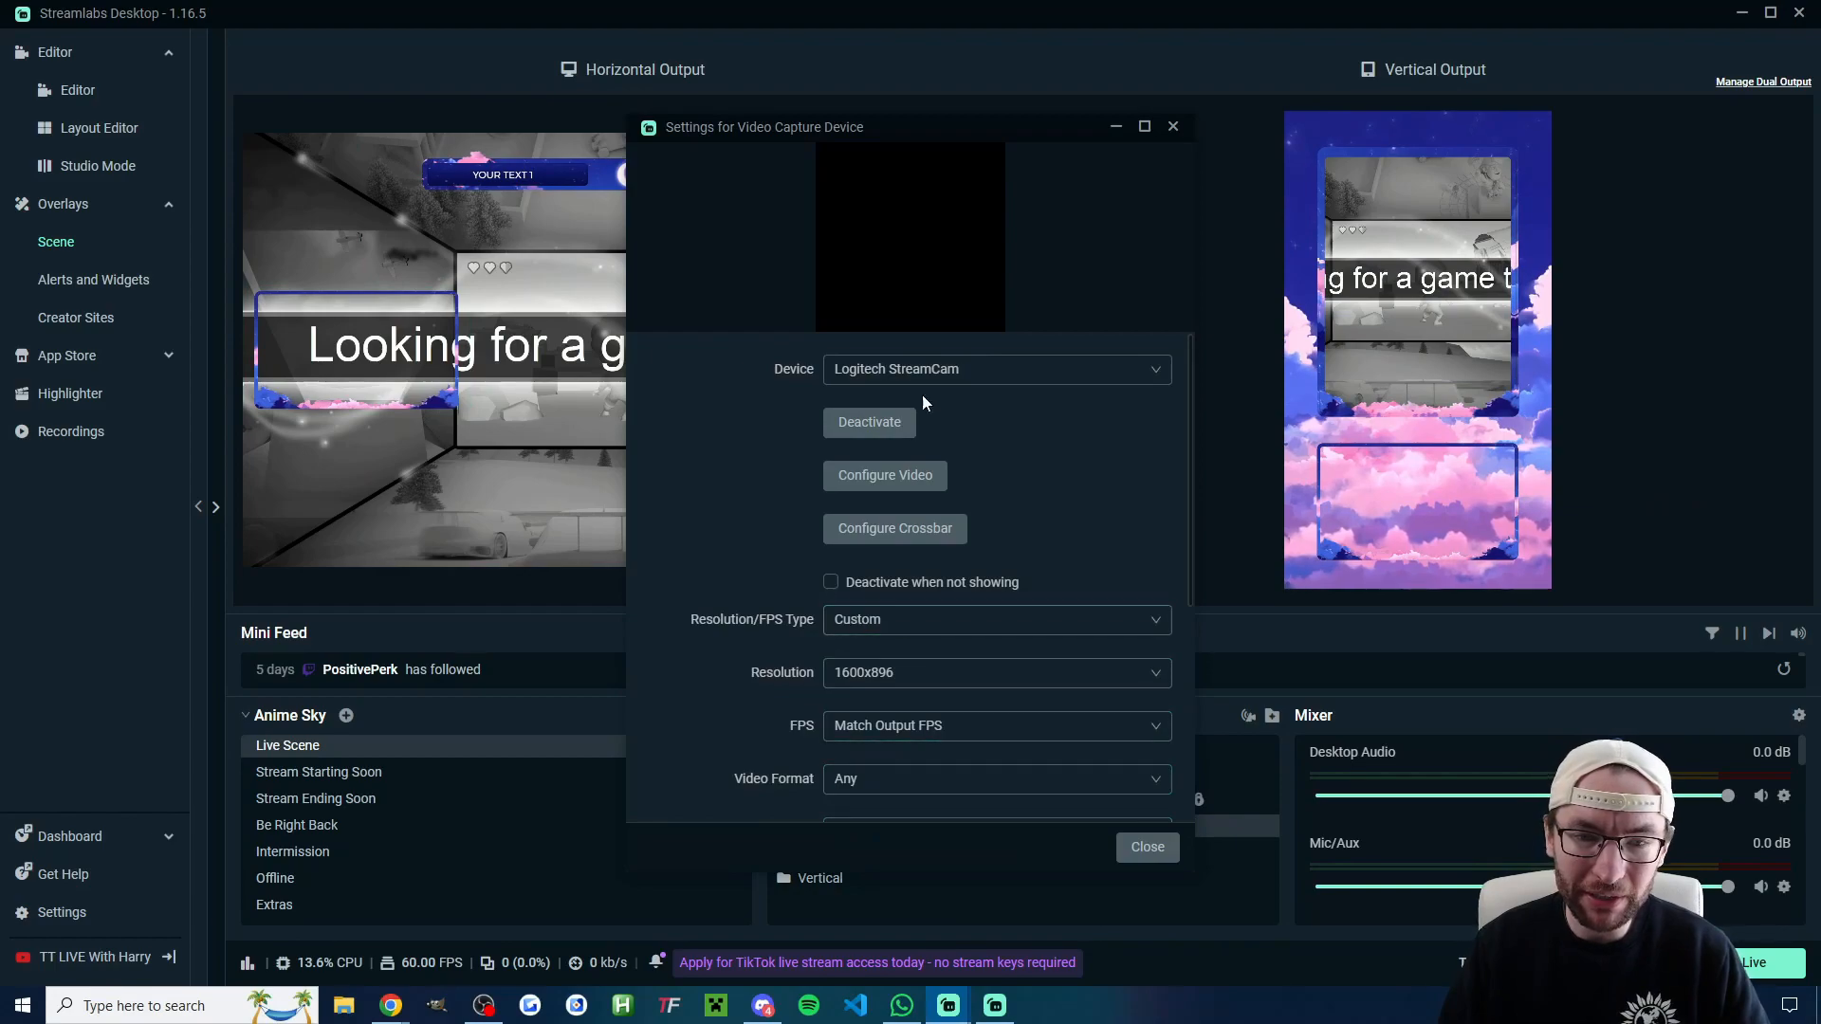
left_click(930, 372)
left_click(721, 423)
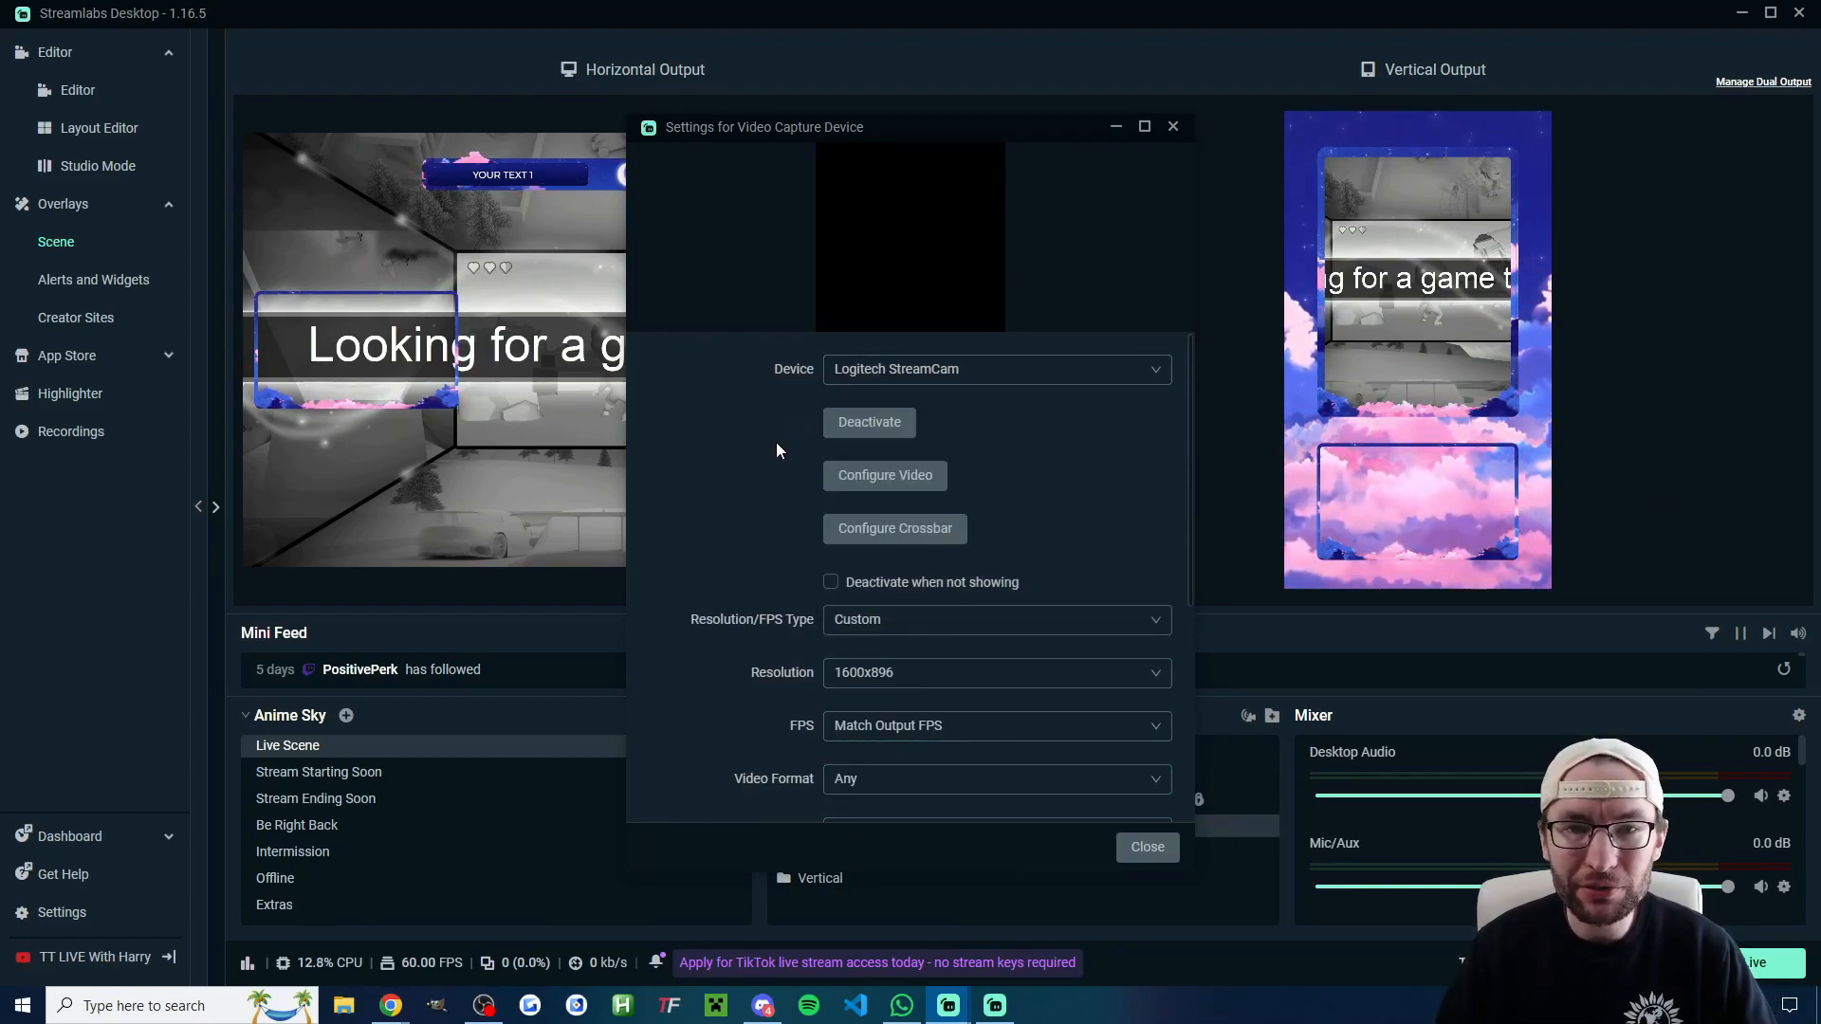
left_click(1147, 847)
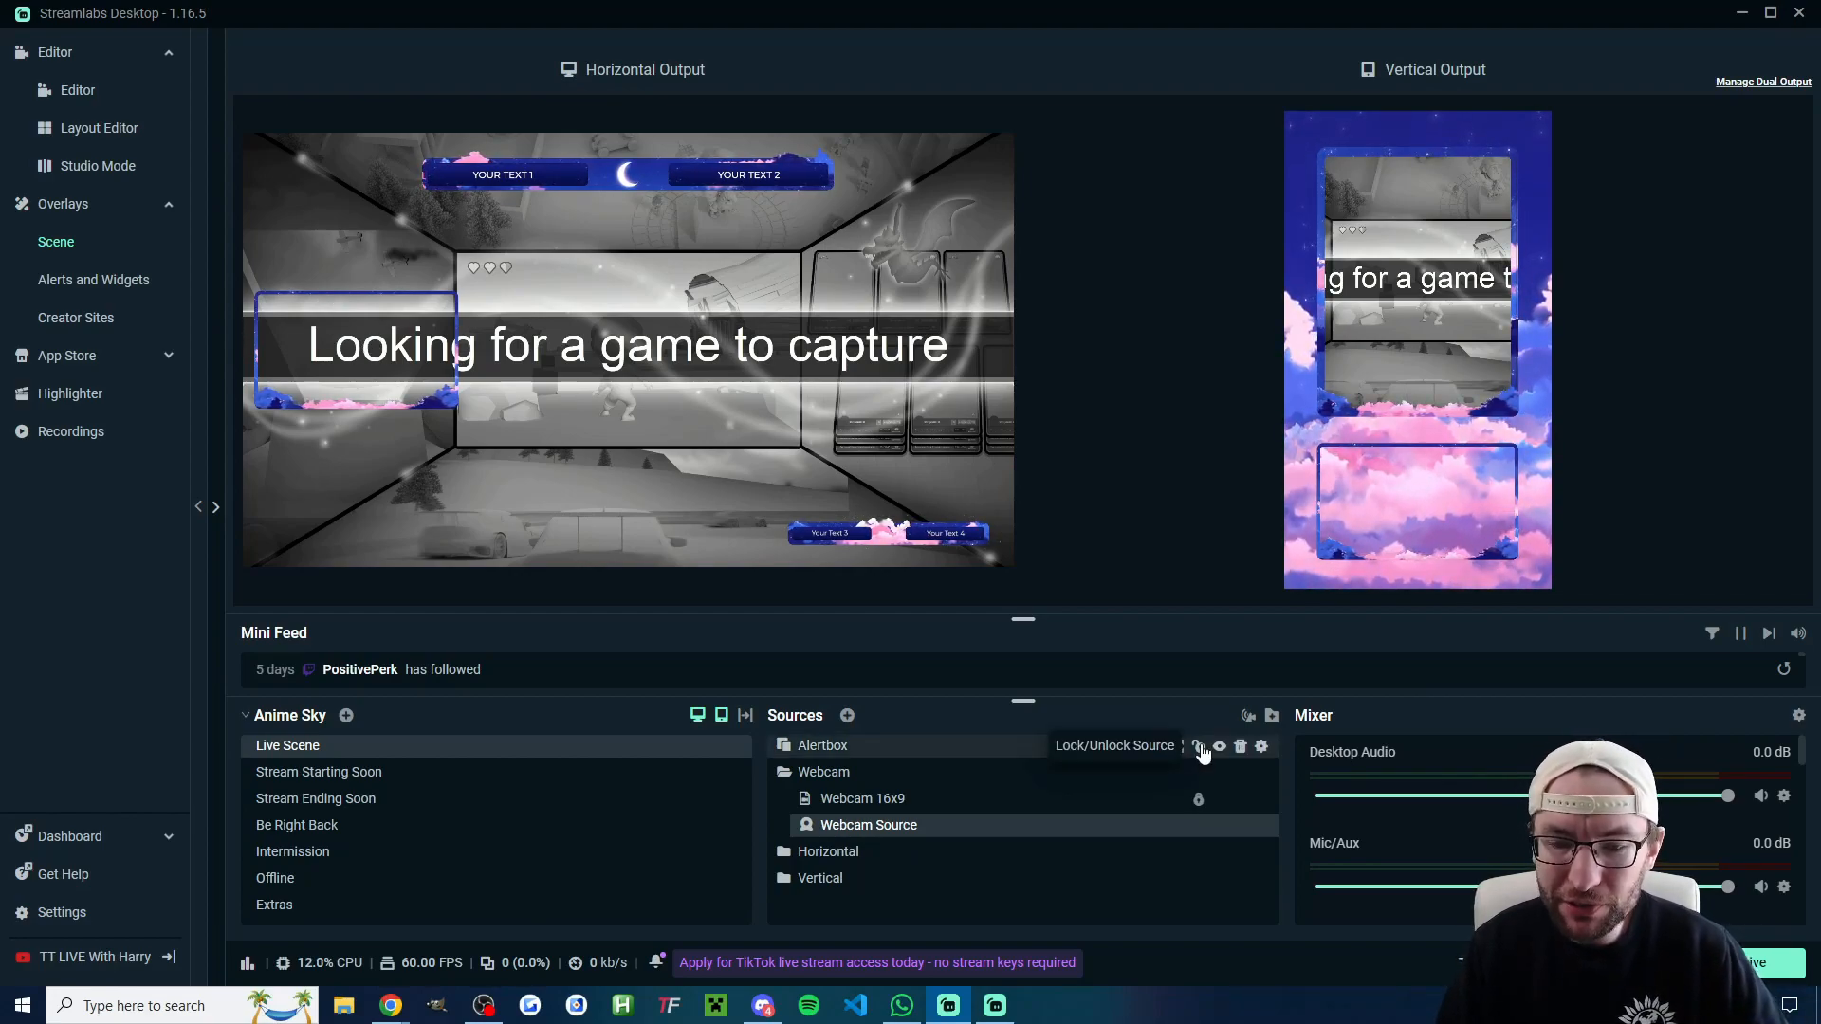
Lock the Alertbox and Webcam Source, and collapse the Webcam folder
left_click(1200, 747)
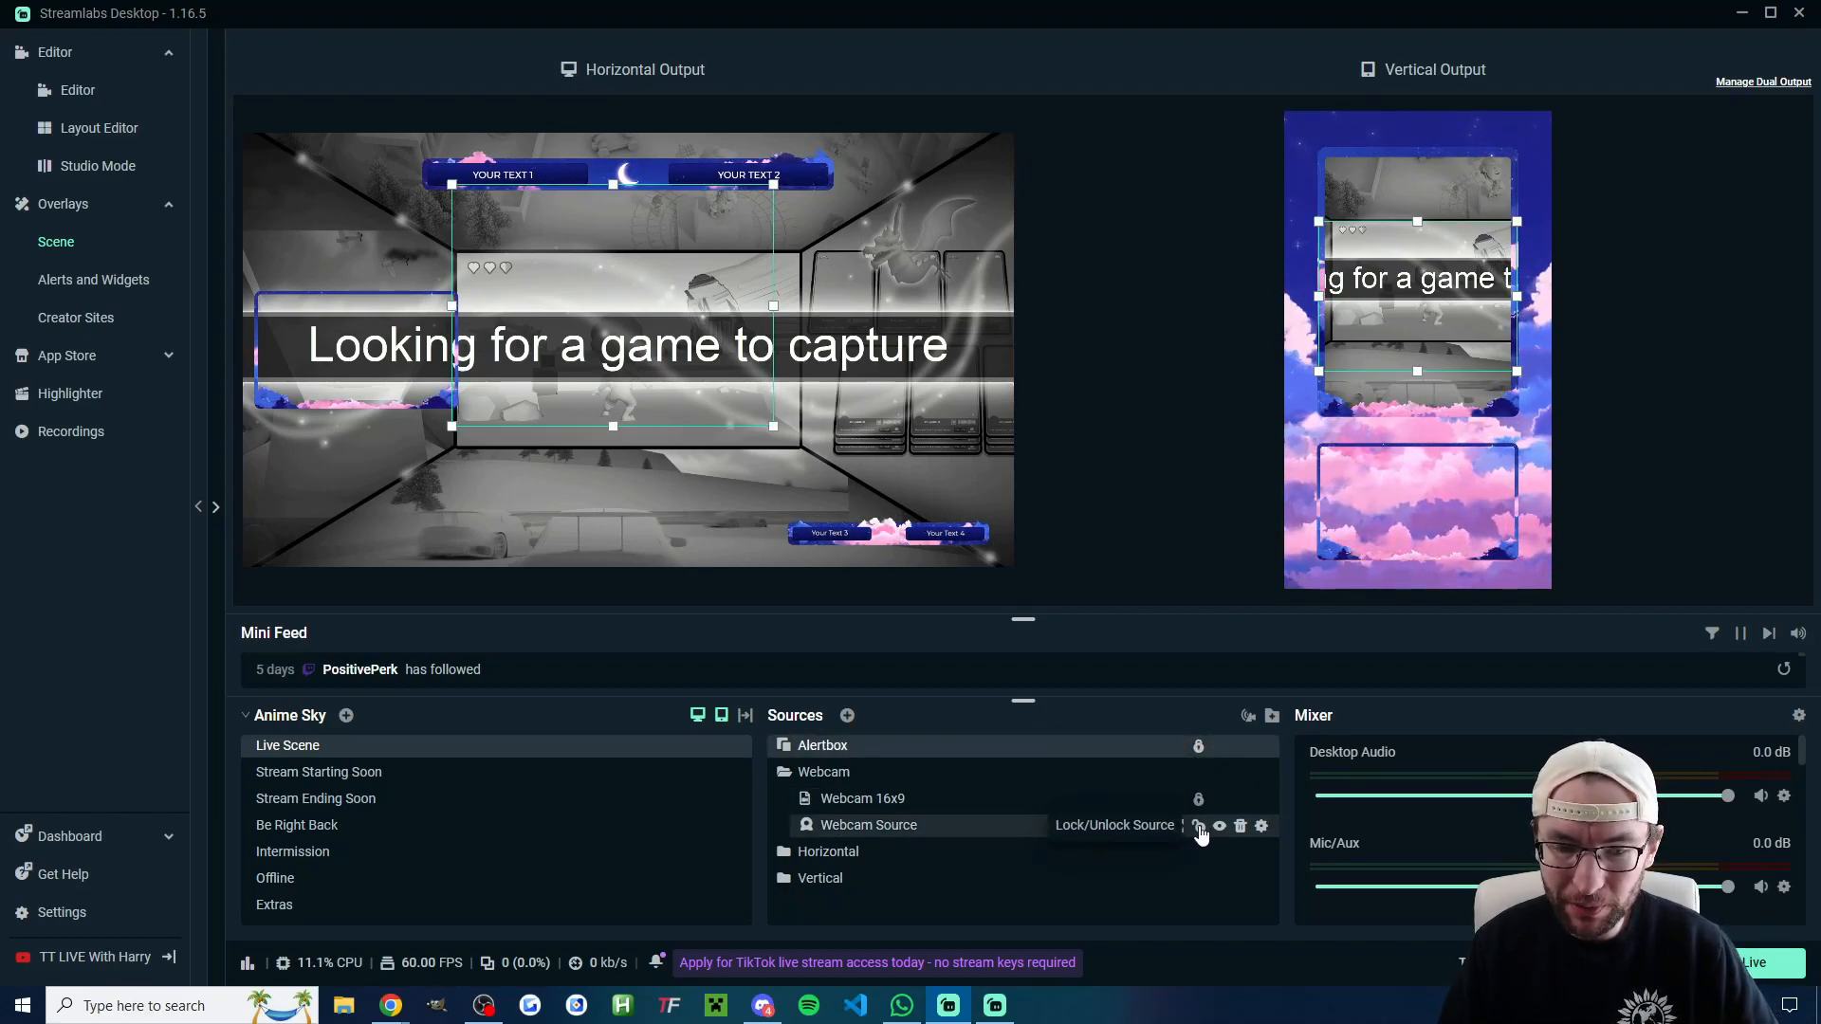
left_click(1200, 828)
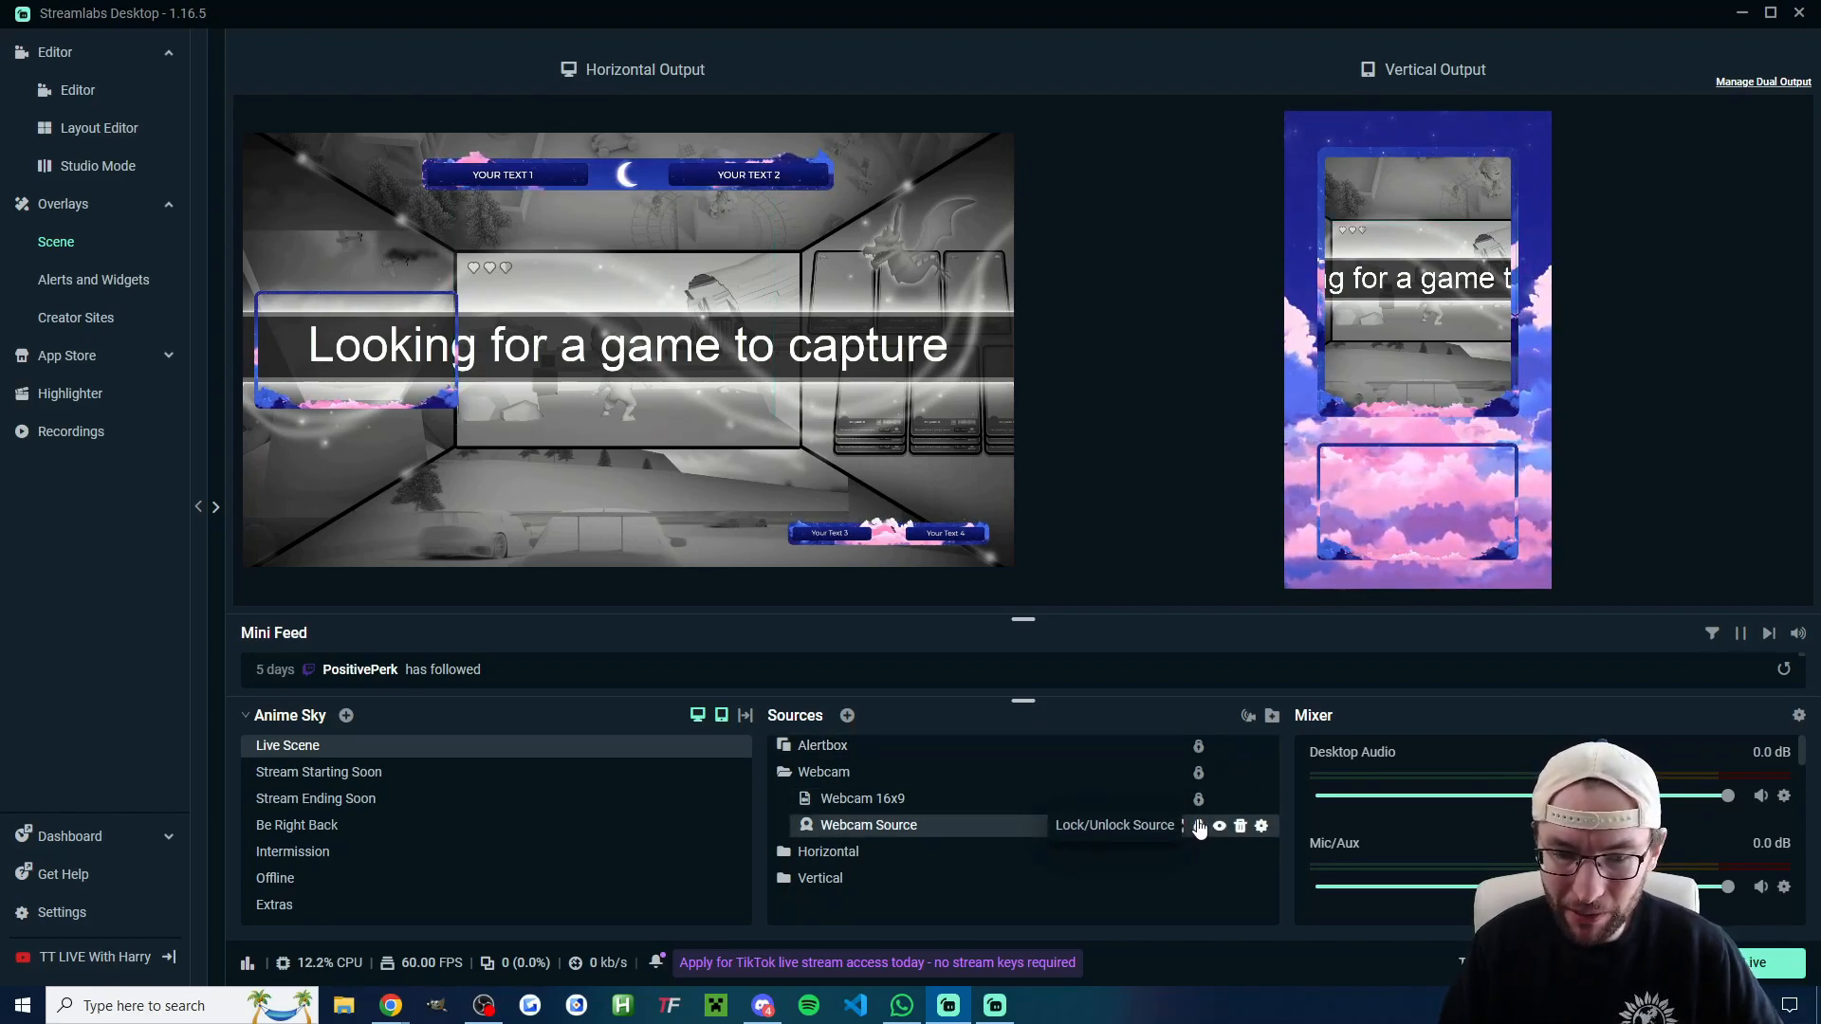
left_click(783, 772)
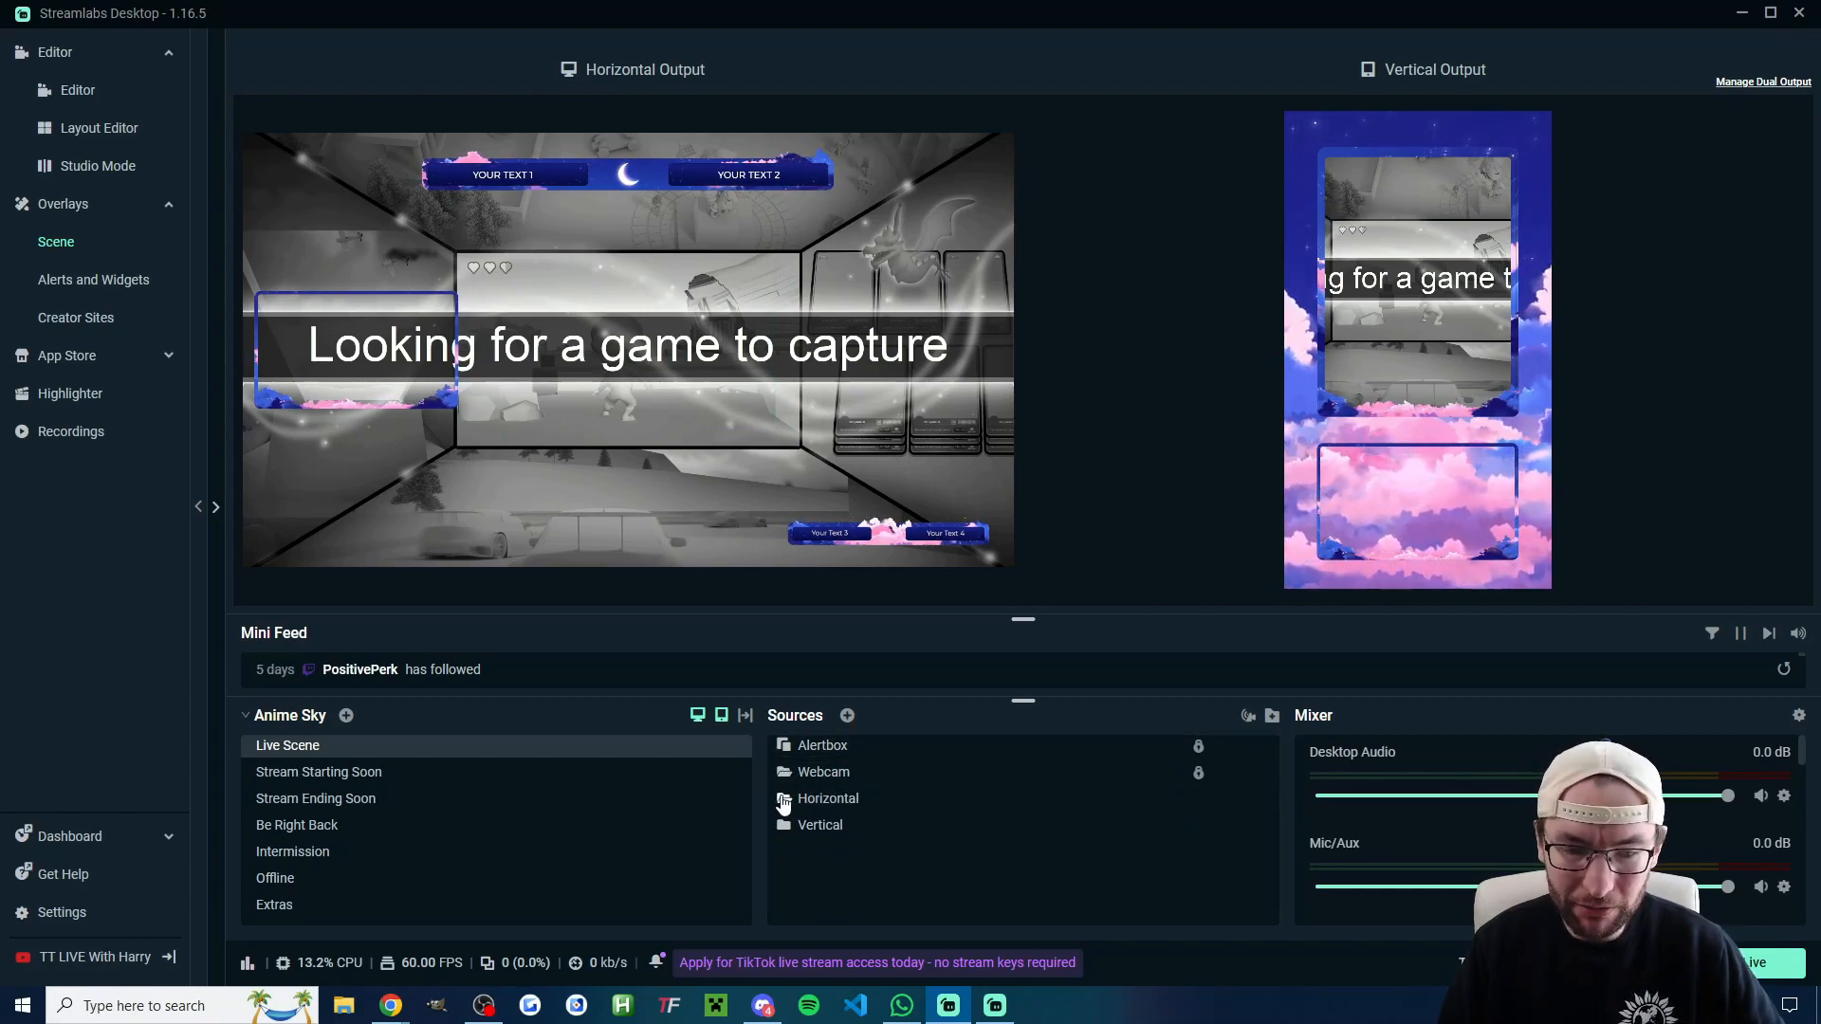
Expand the Horizontal folder and its Webcam Greenscreen subfolder, and hide the Webcam Greenscreen items
left_click(783, 799)
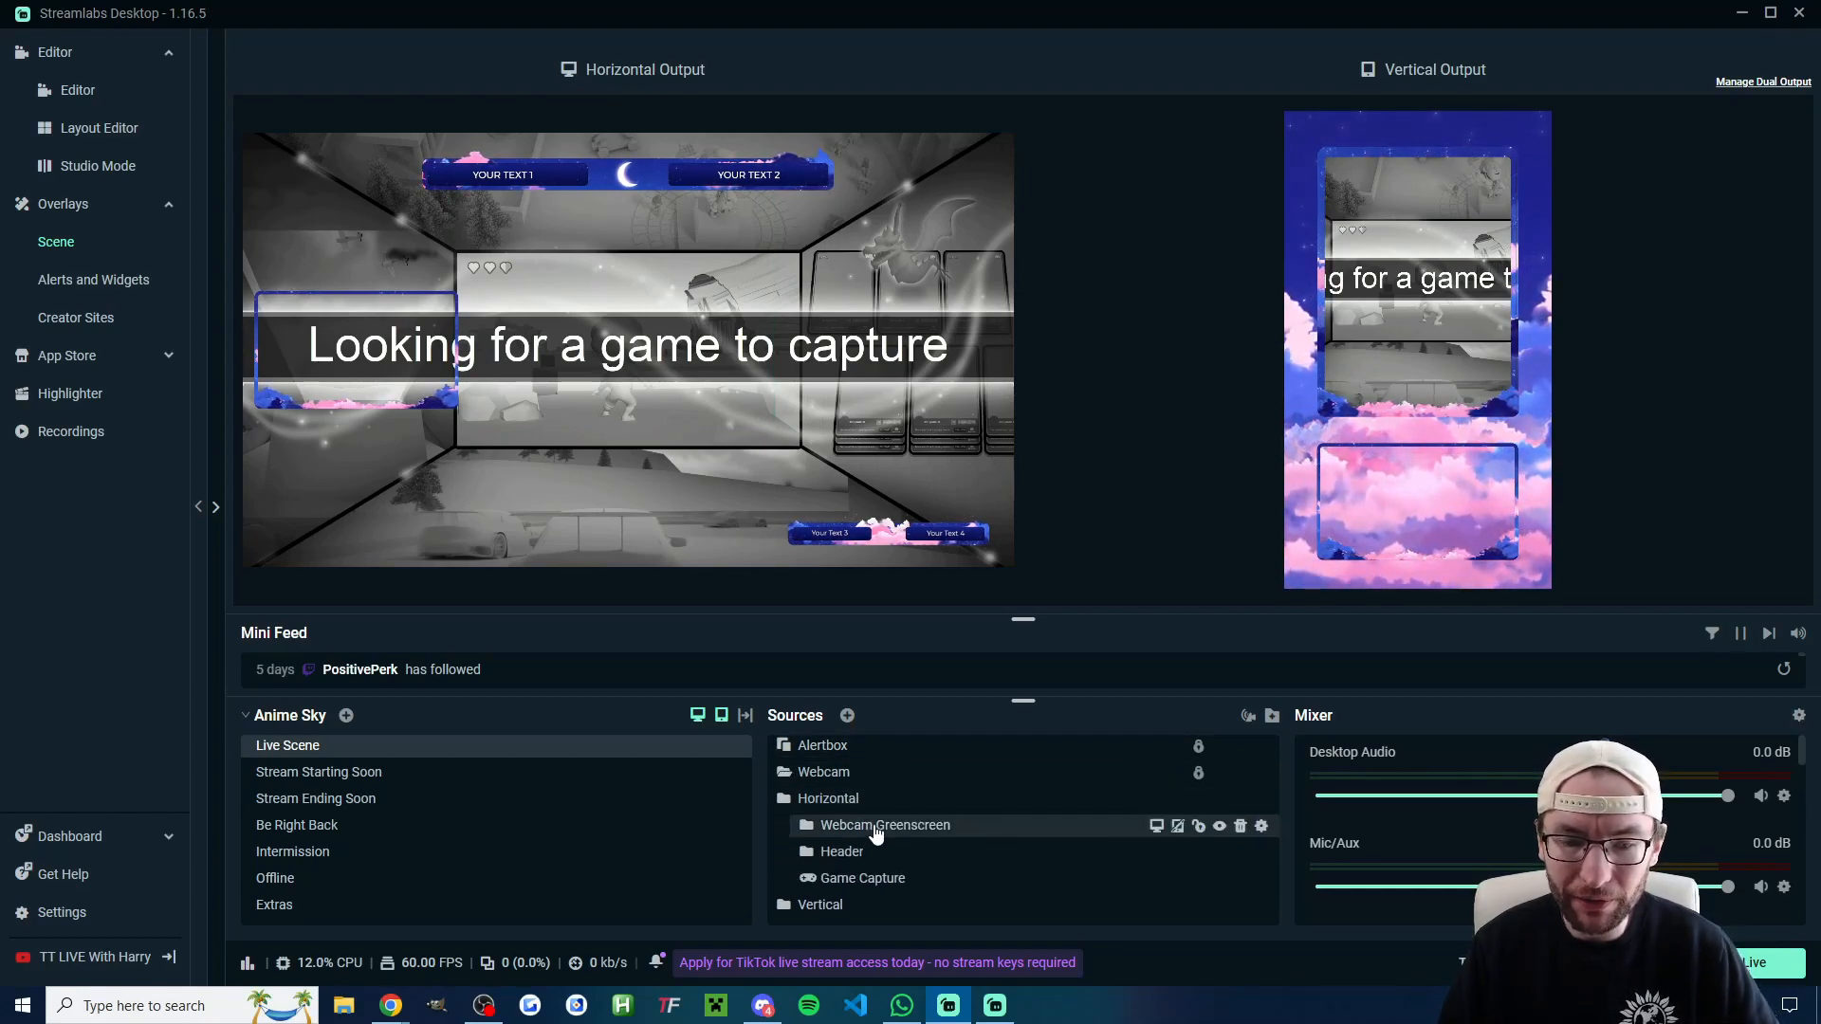
left_click(878, 827)
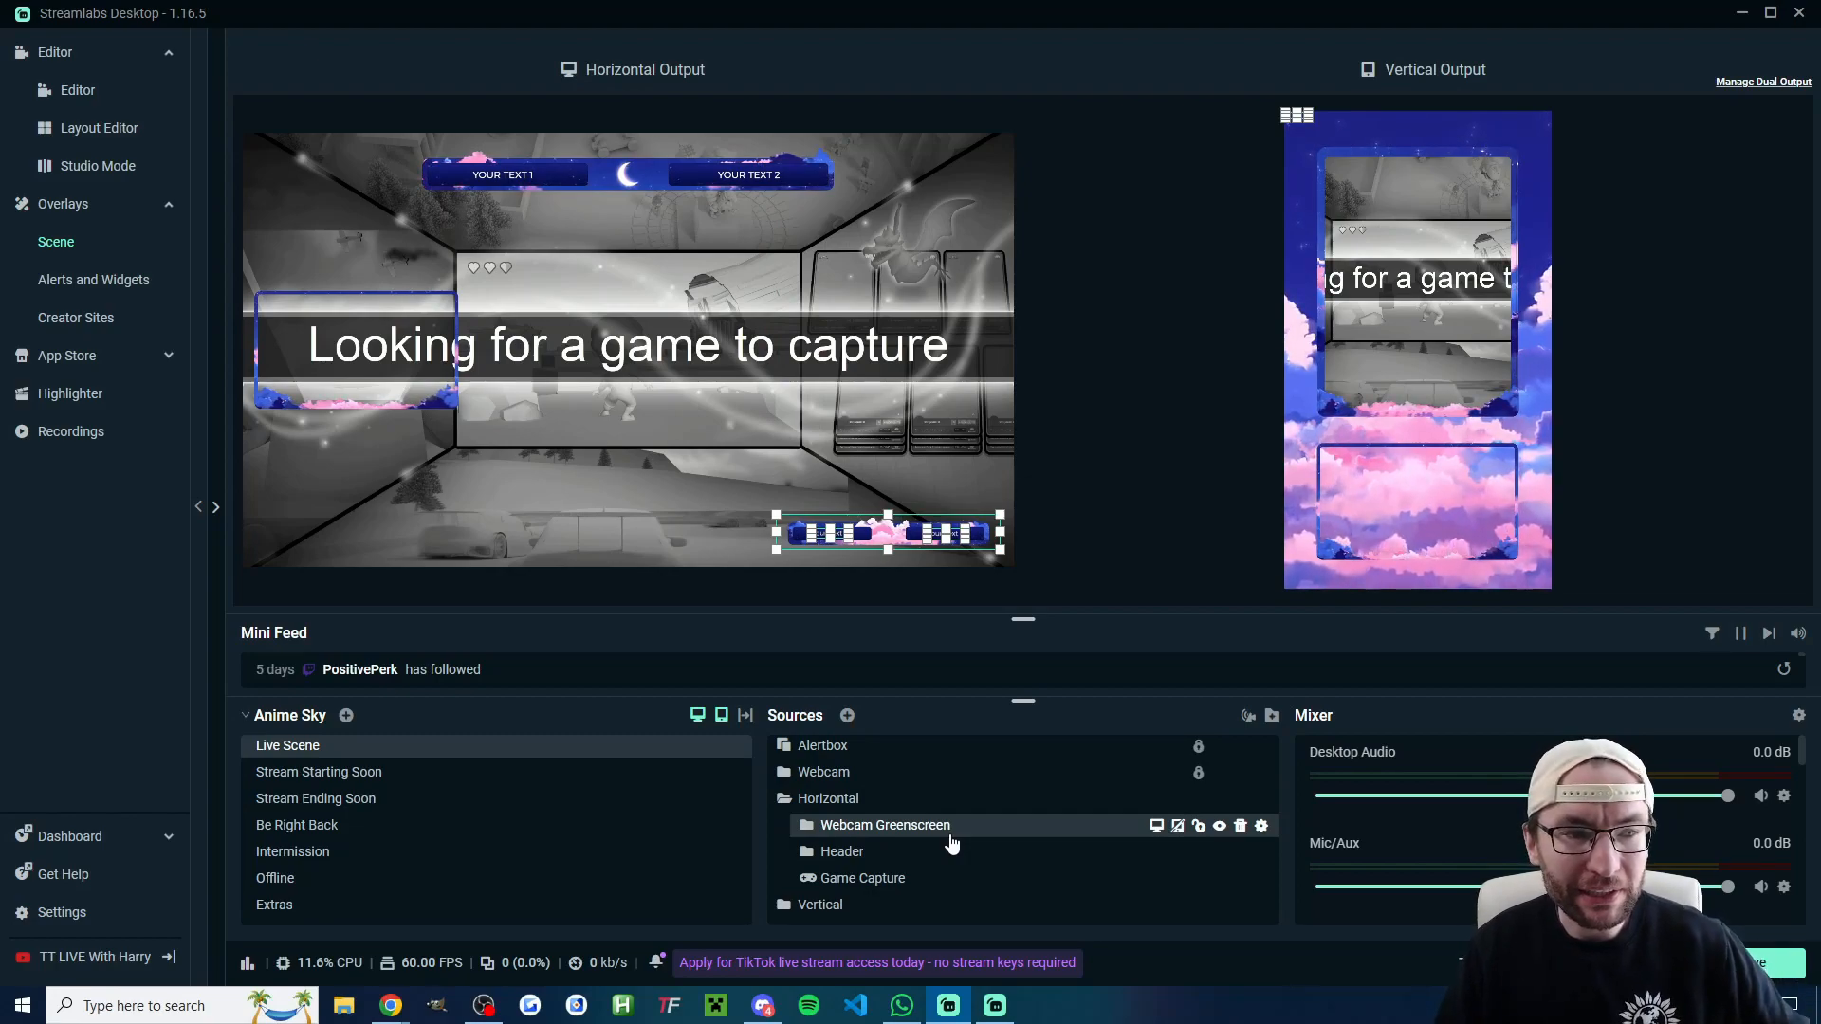
left_click_drag(839, 813, 814, 835)
left_click(811, 835)
scroll(1090, 833, "down", 2)
scroll(1138, 840, "up", 2)
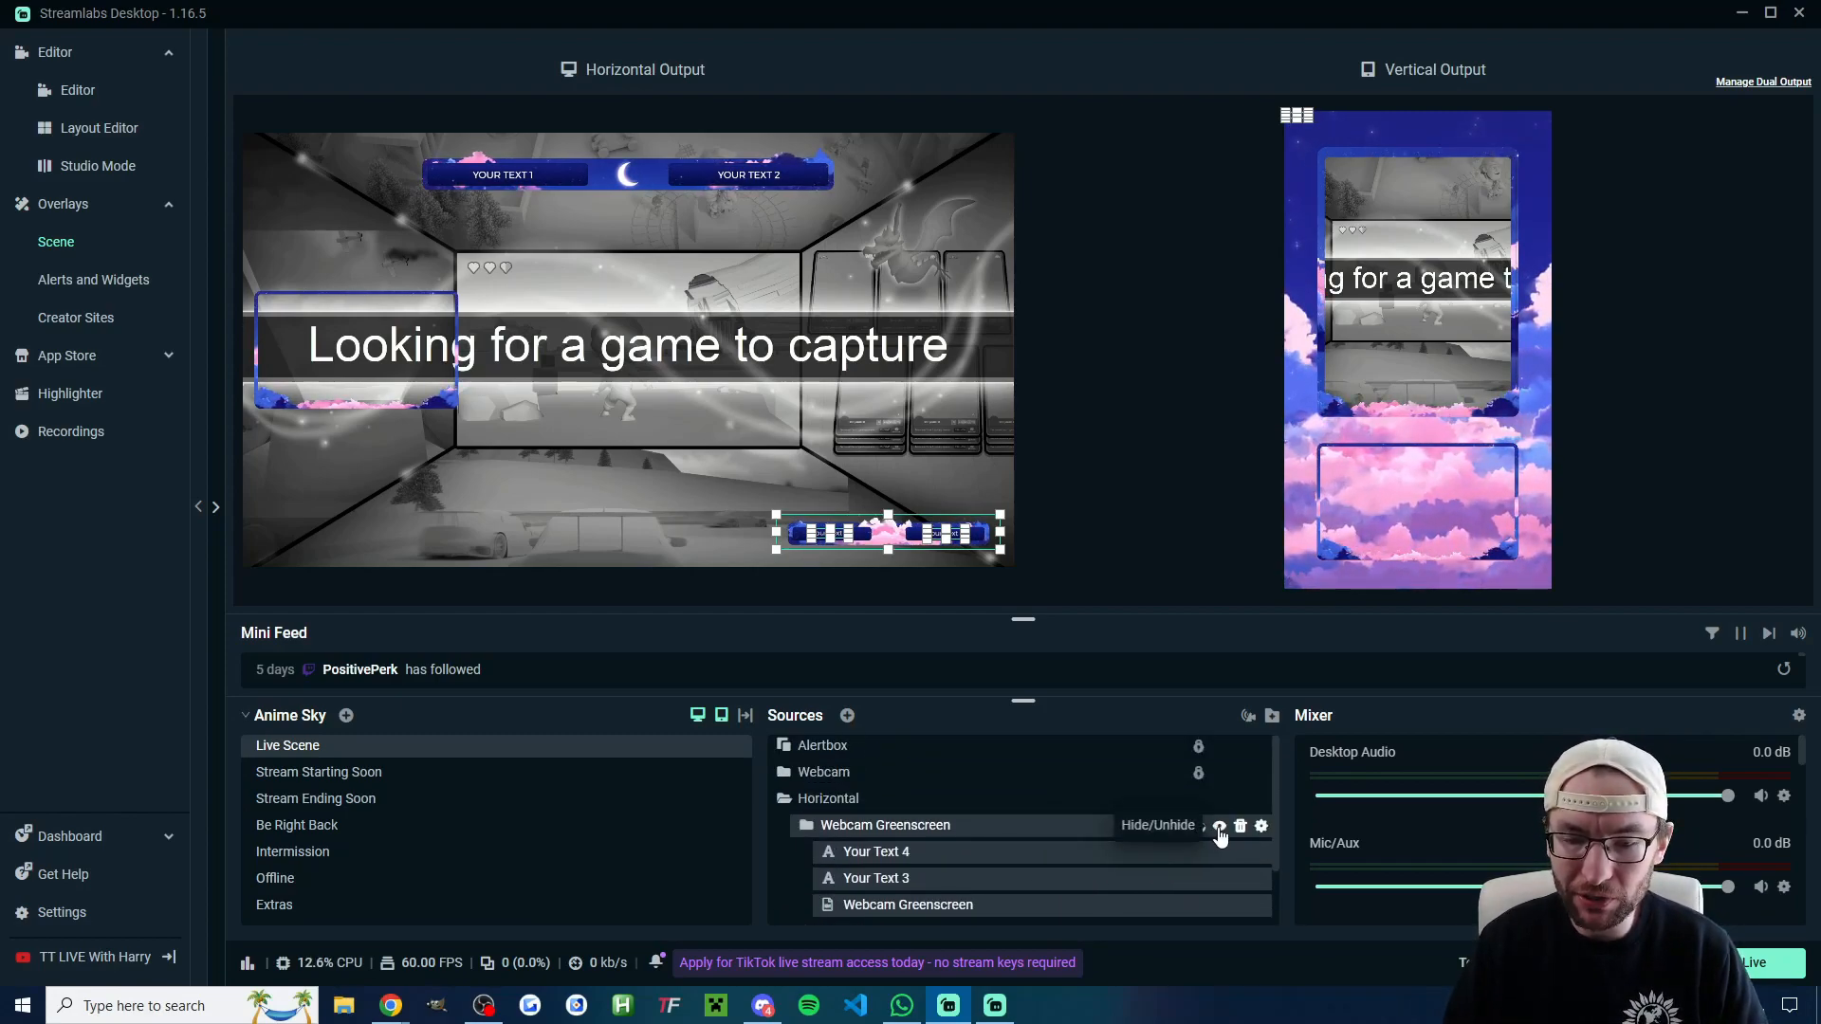
left_click(1219, 826)
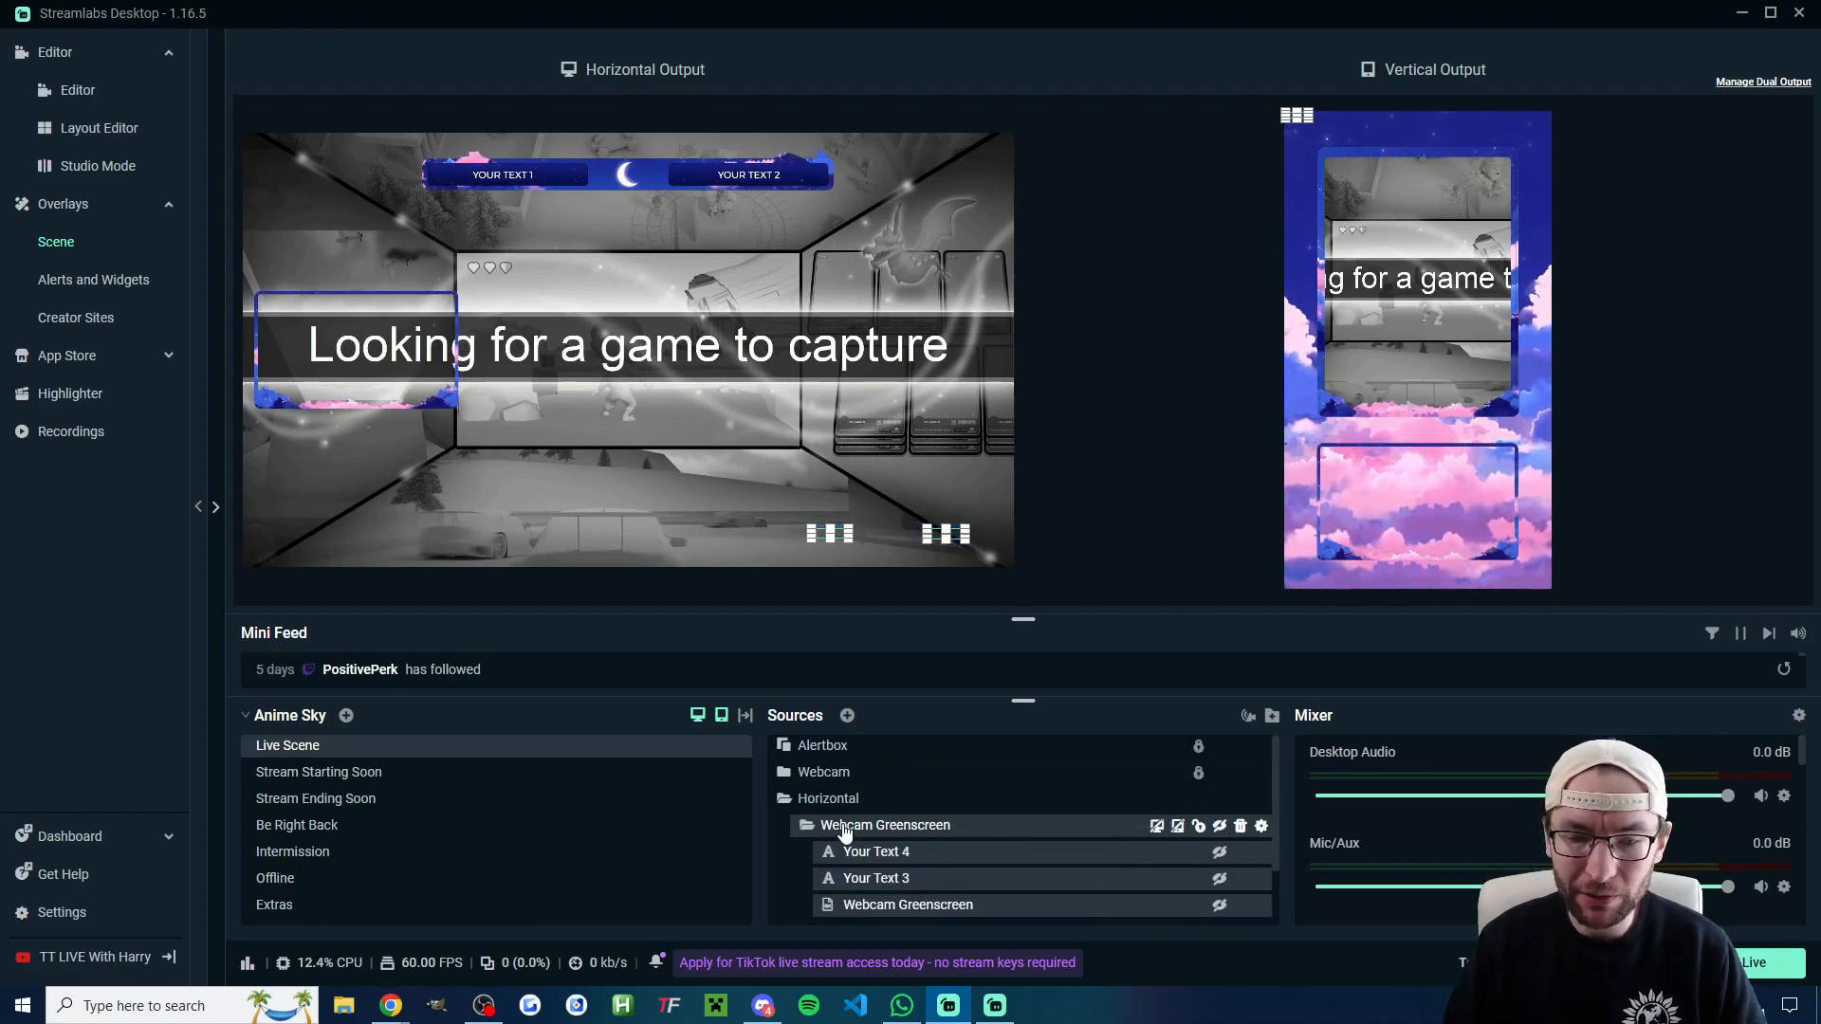
Remove the Webcam Greenscreen folder and all its items from the Live Scene
right_click(847, 830)
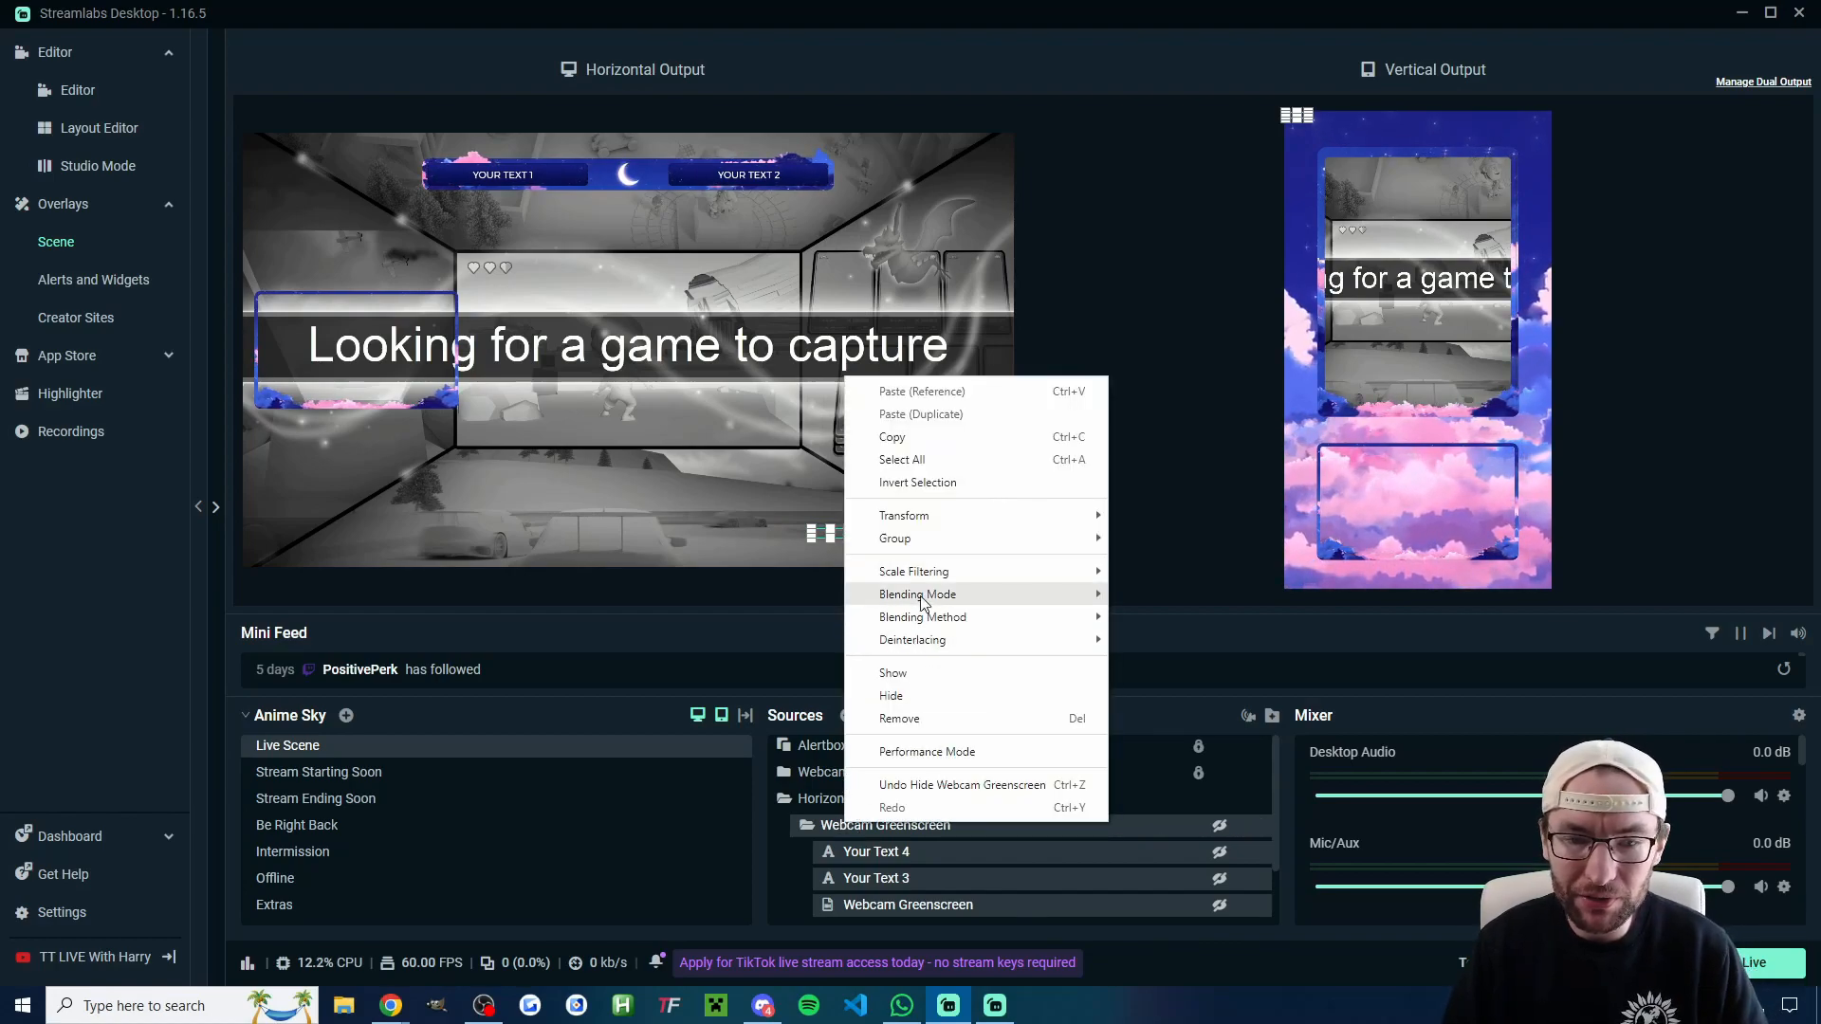
left_click(901, 718)
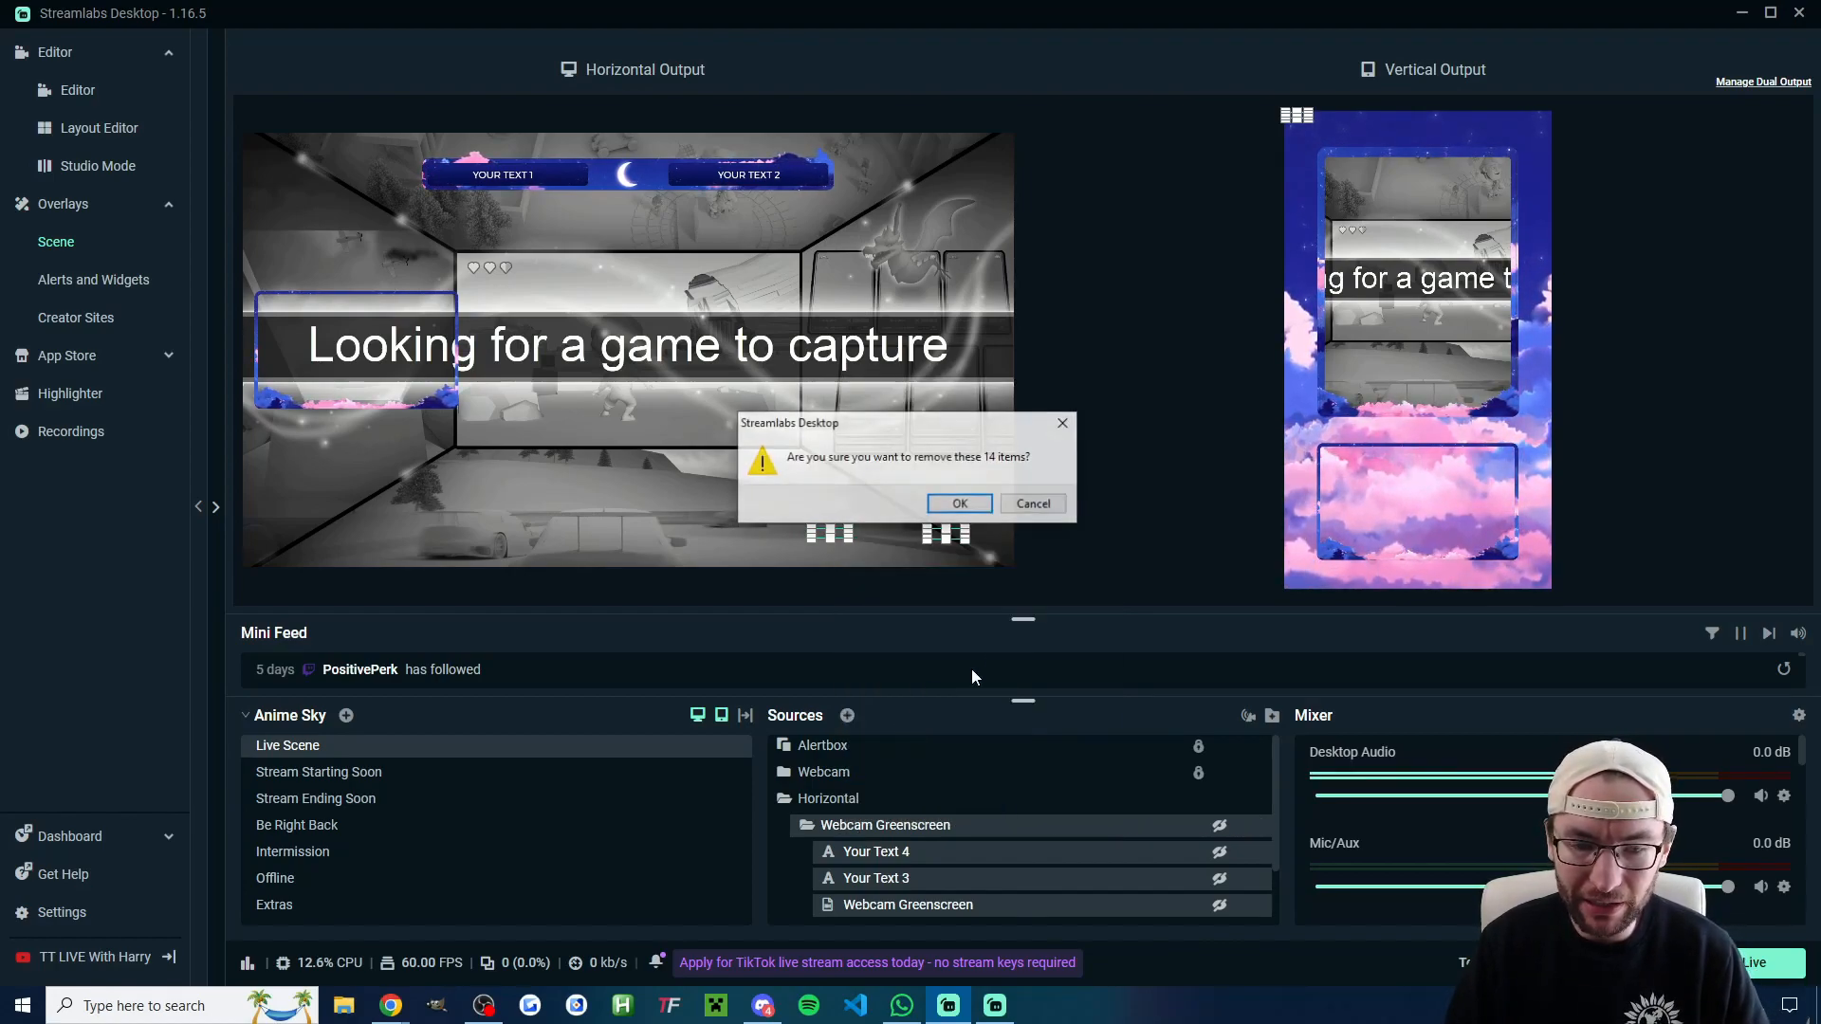
left_click(948, 506)
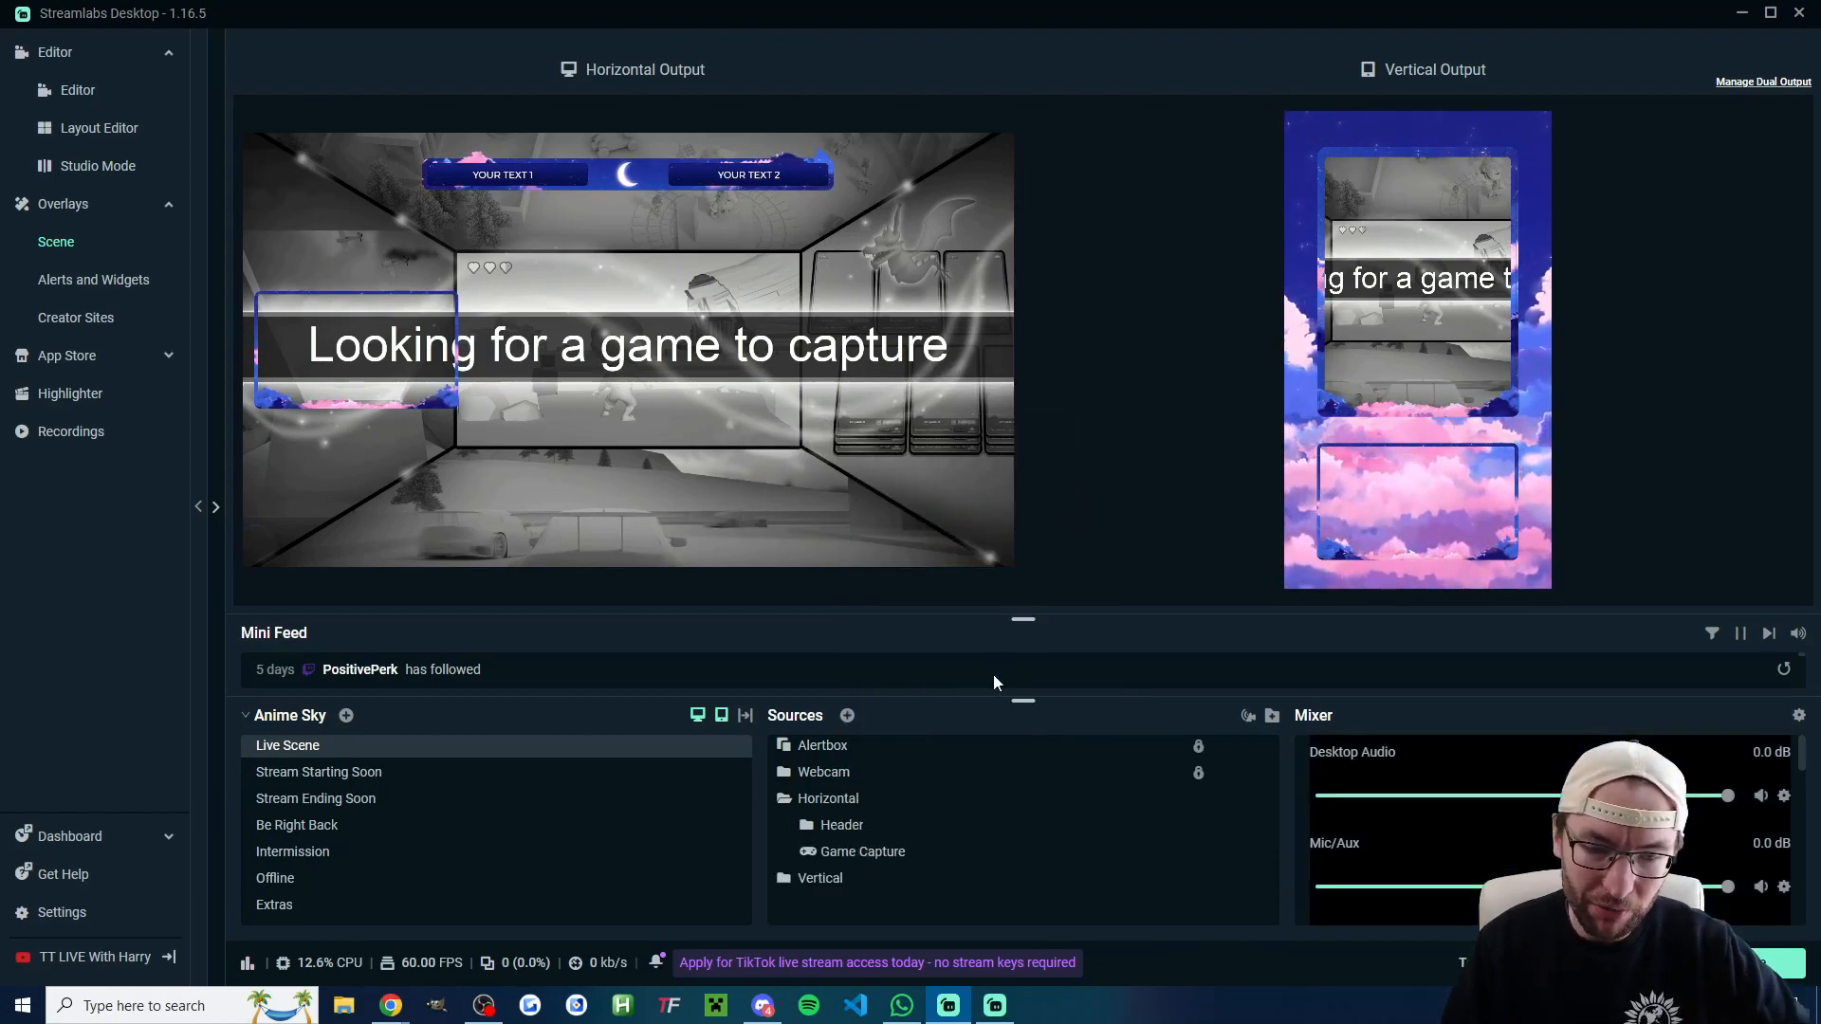
Expand the Header folder inside the Horizontal folder and remove it together with its text and header sources
left_click(811, 826)
scroll(816, 825, "down", 2)
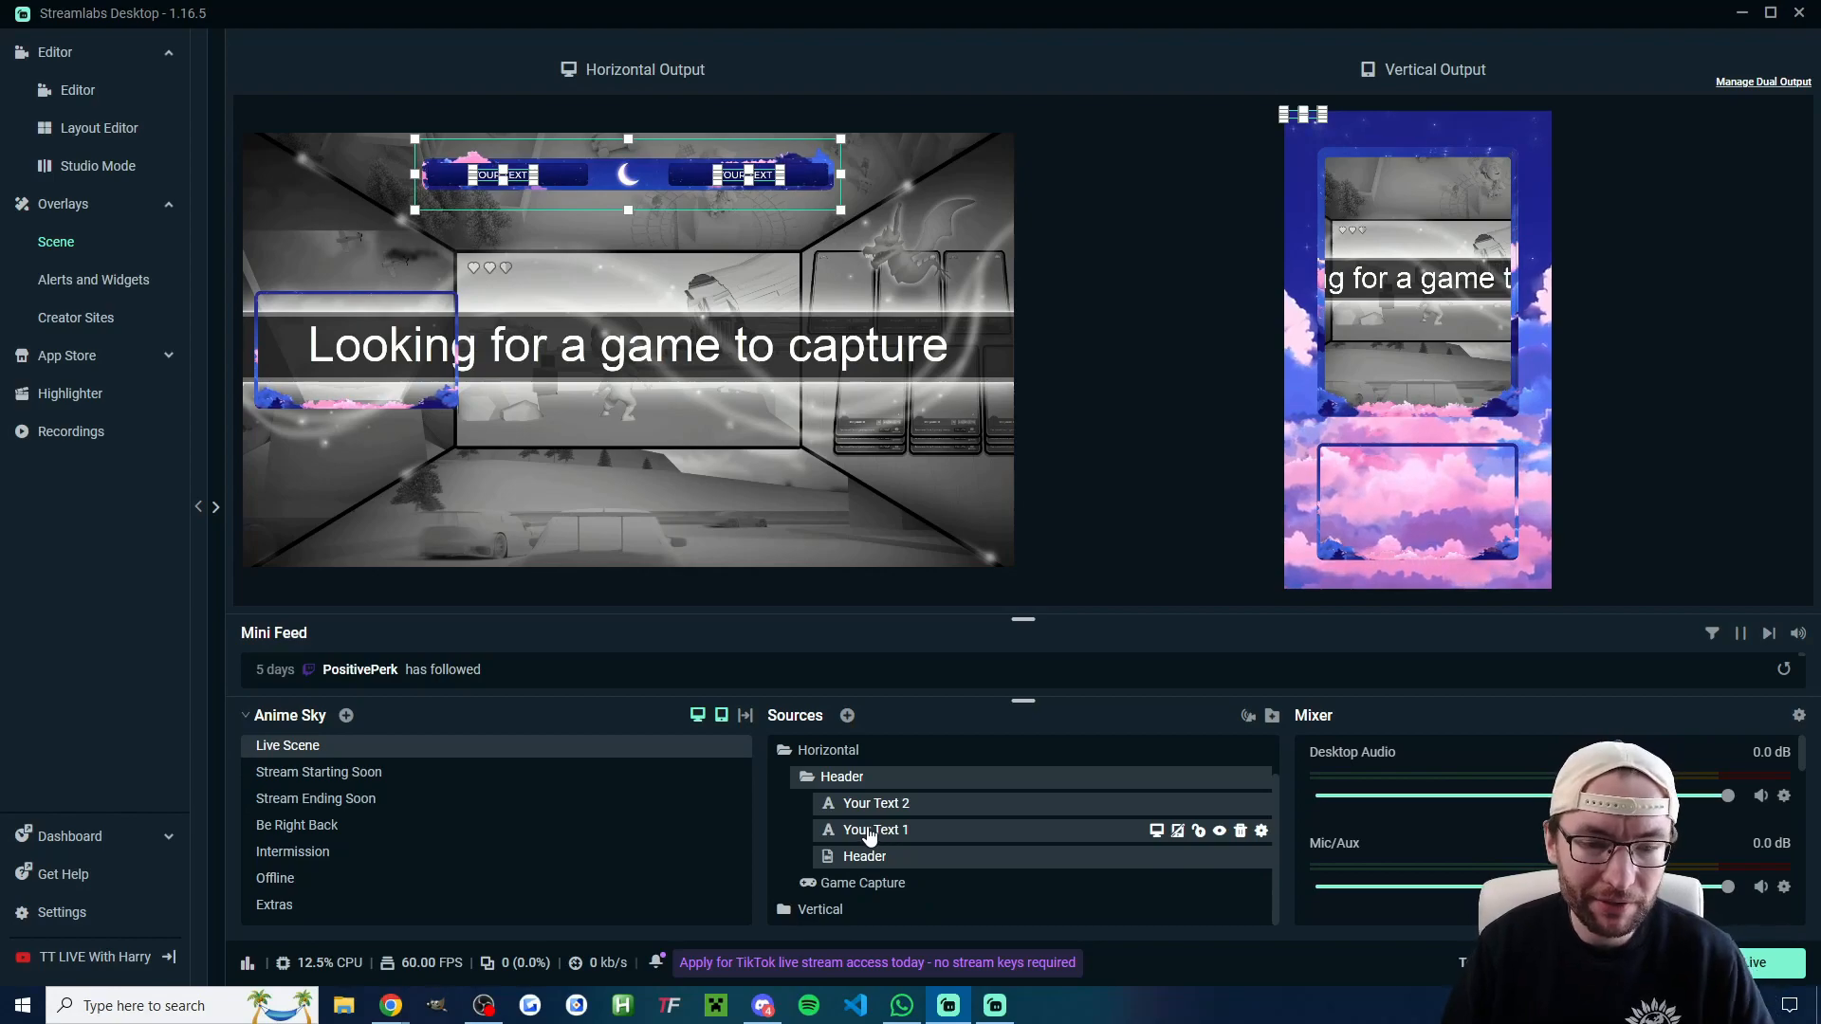
scroll(863, 830, "up", 2)
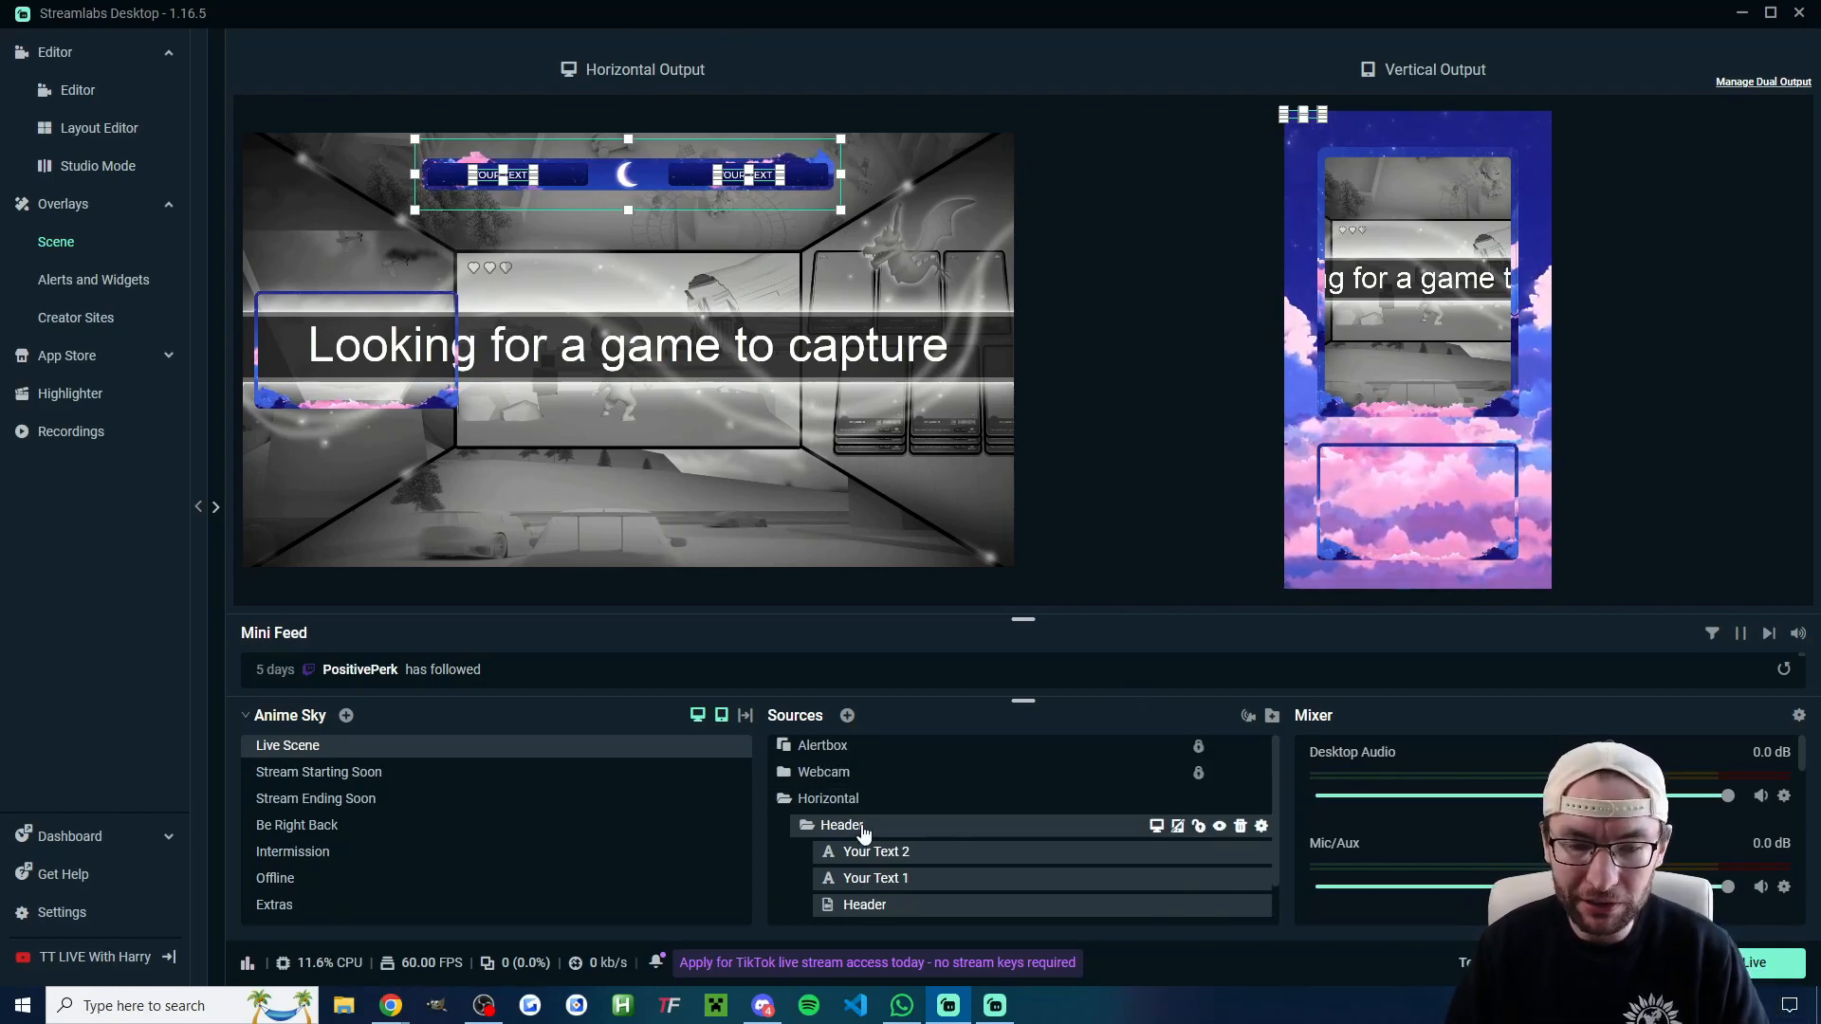
scroll(873, 837, "down", 2)
right_click(873, 837)
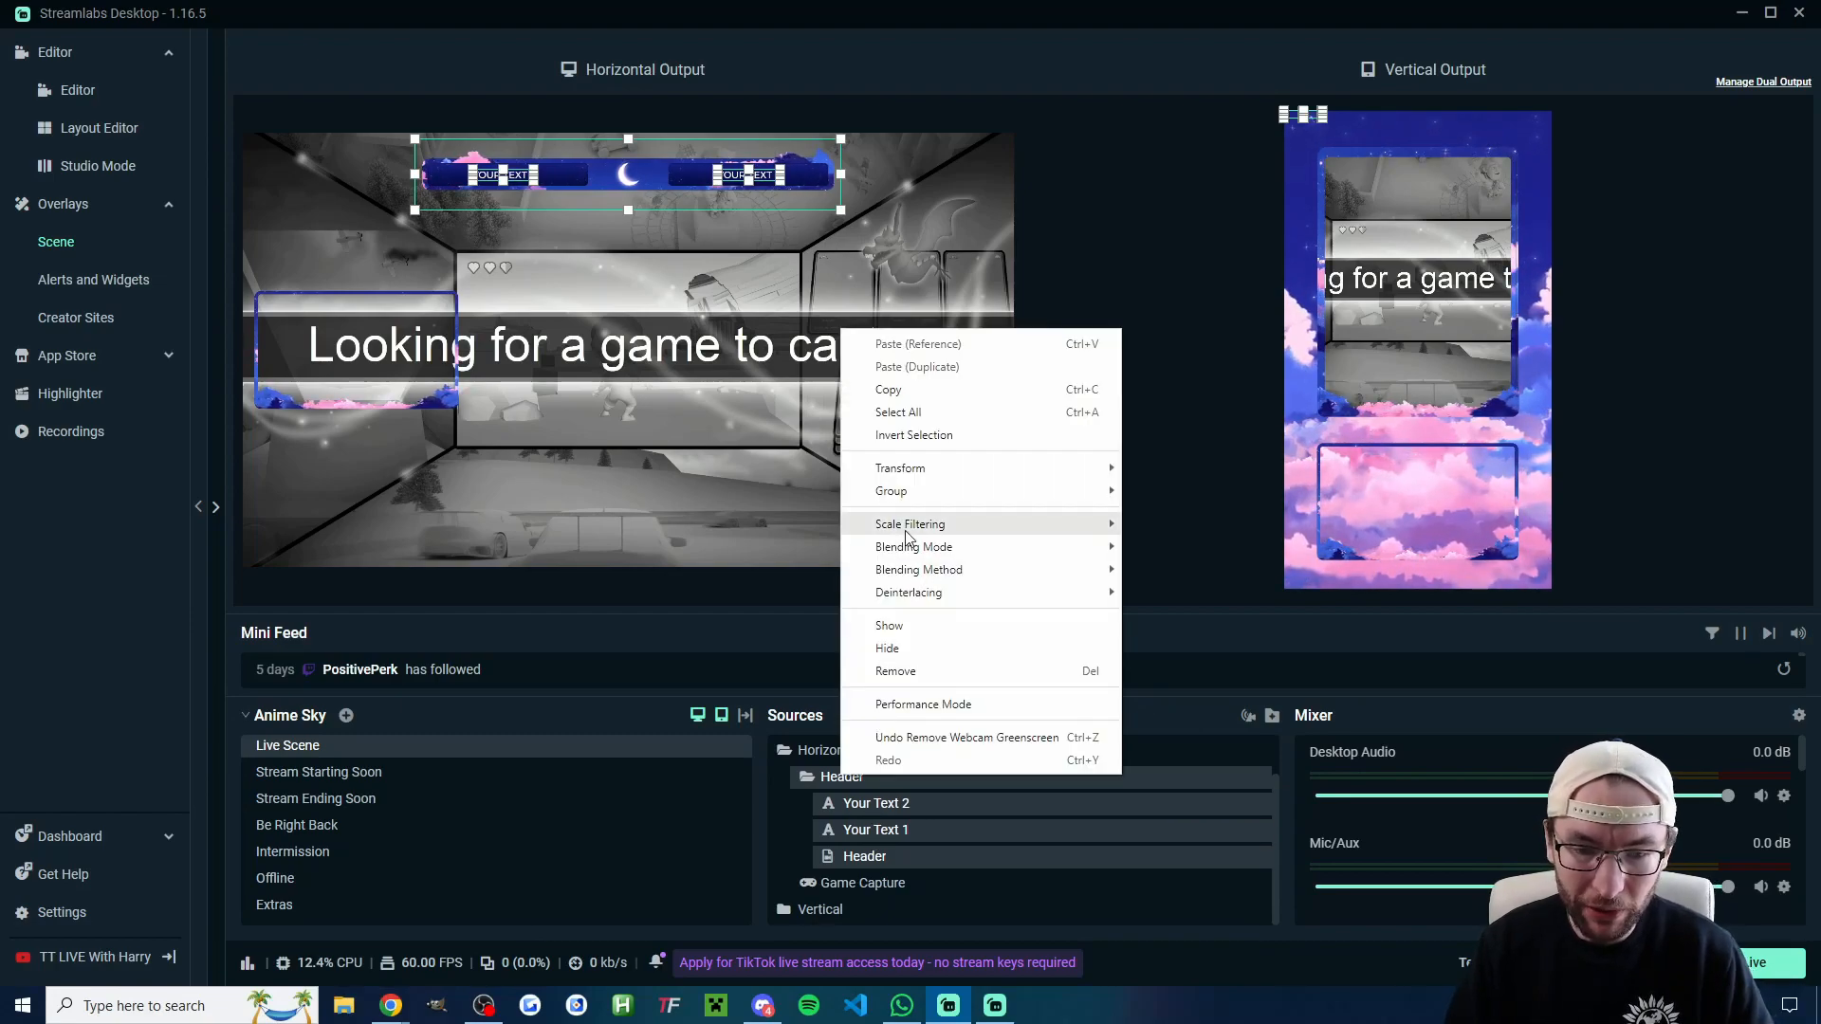
left_click(901, 673)
left_click(961, 505)
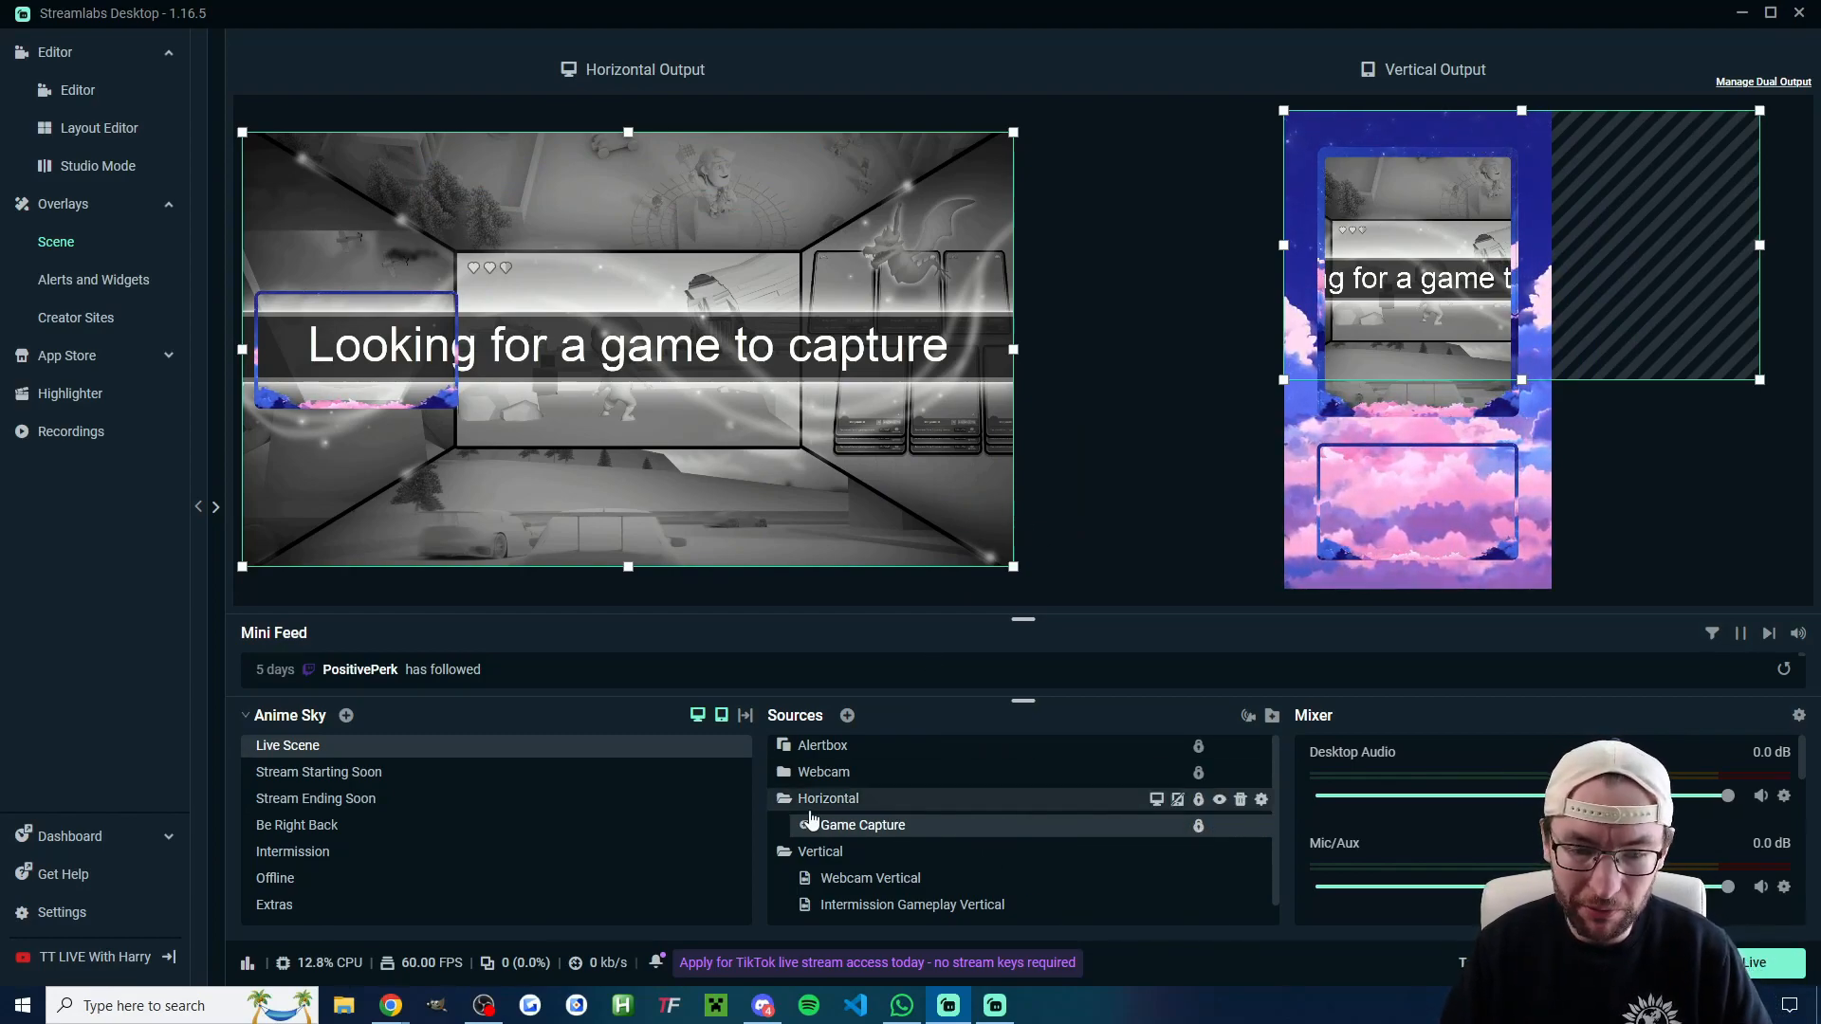
Collapse the Horizontal folder, lock the Vertical folder with all its sources, and open the Stream Starting Soon scene
left_click(783, 800)
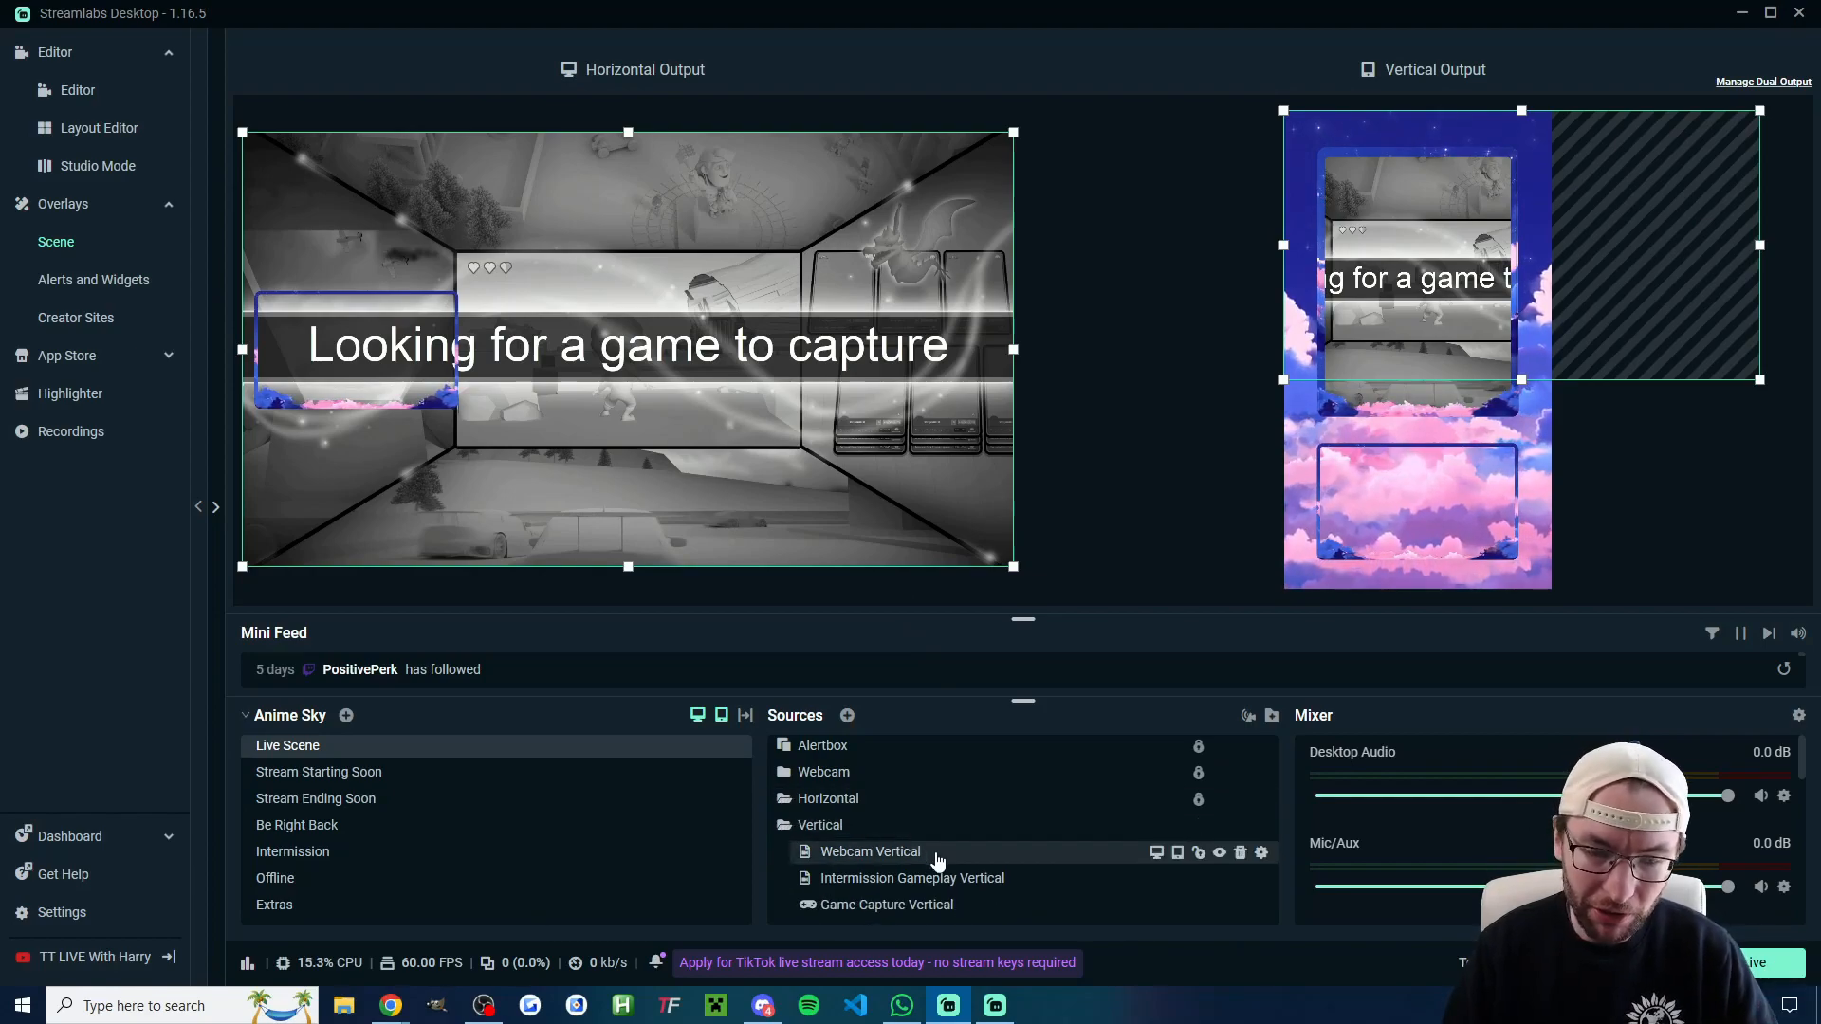
left_click(898, 859)
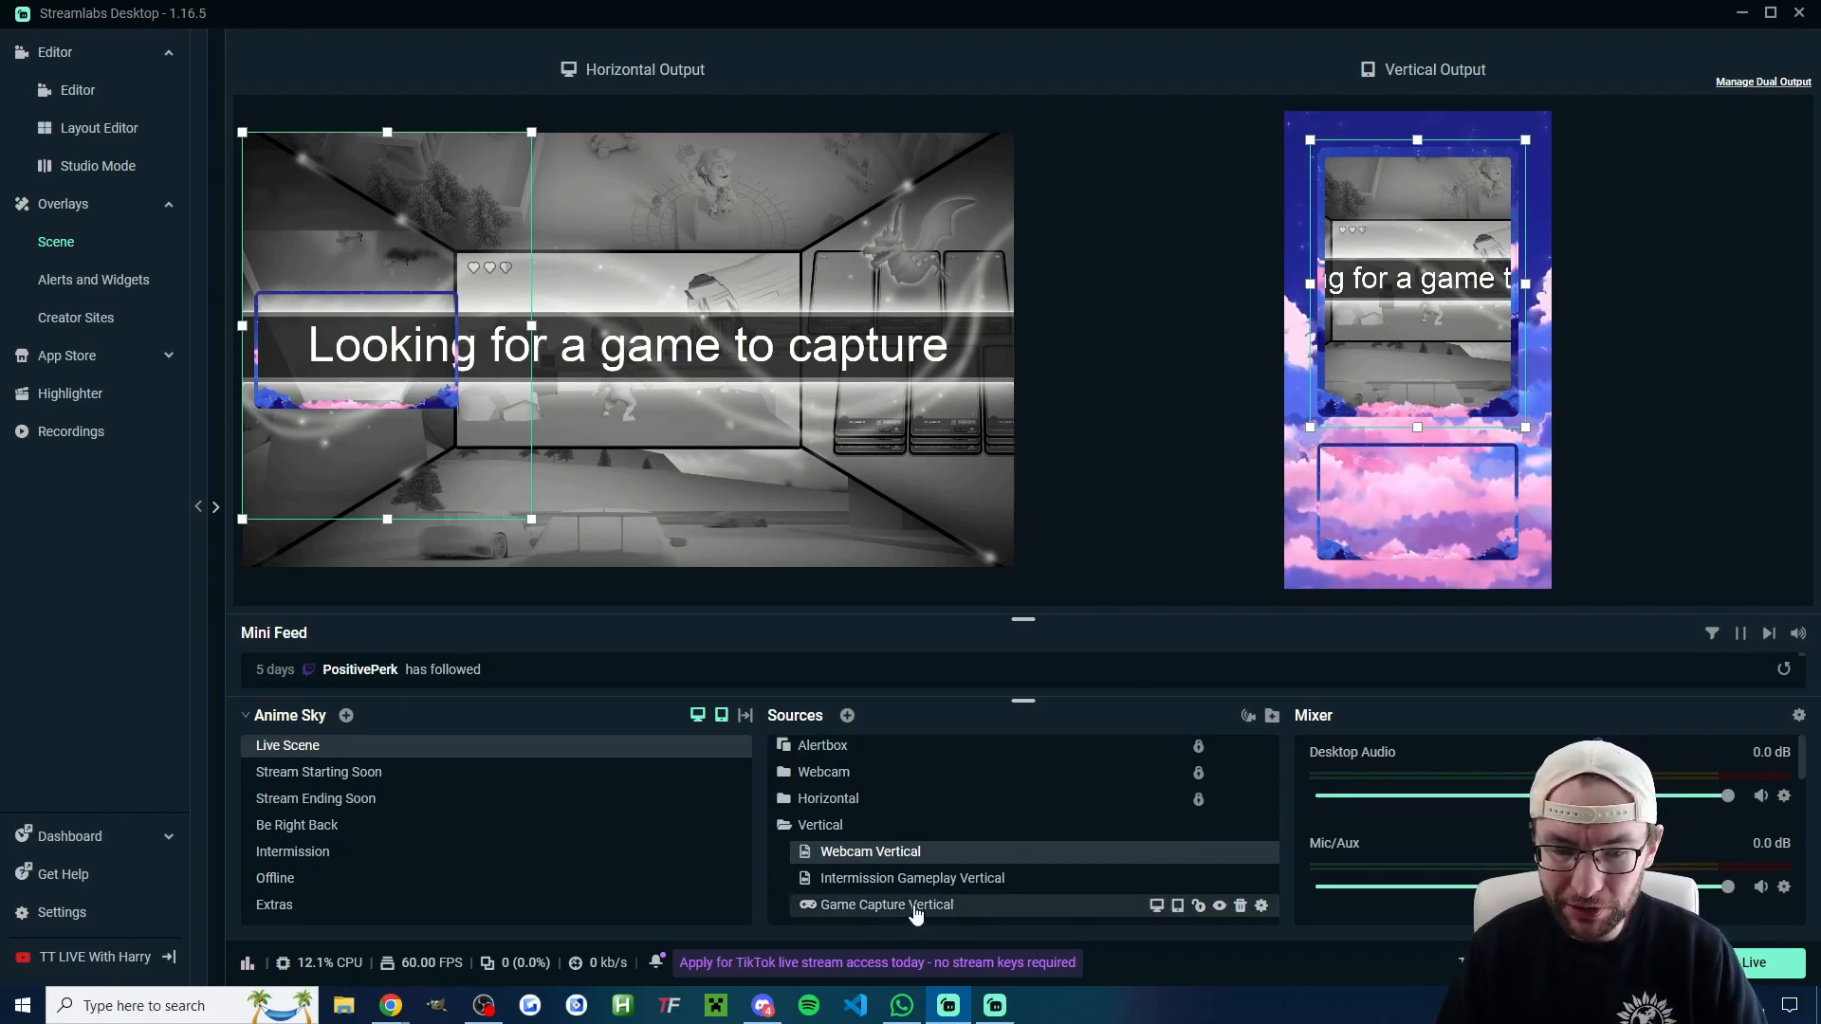
left_click(915, 909)
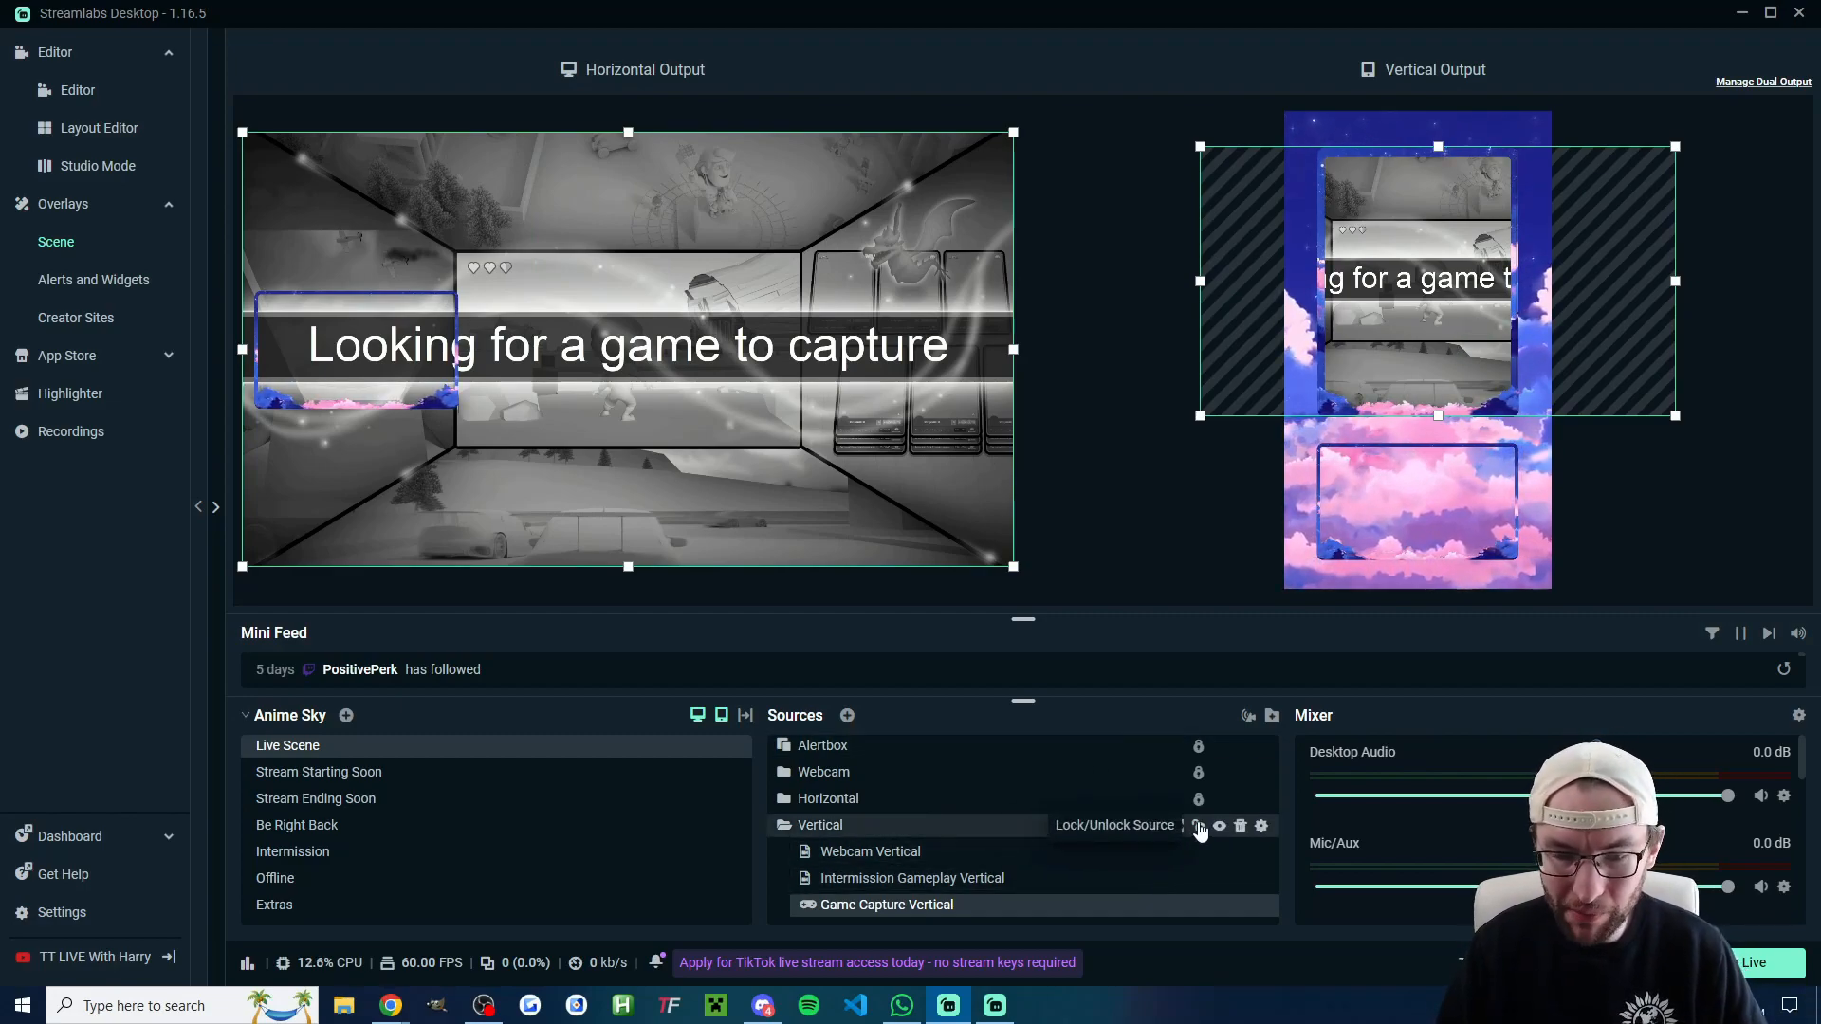
left_click(1200, 826)
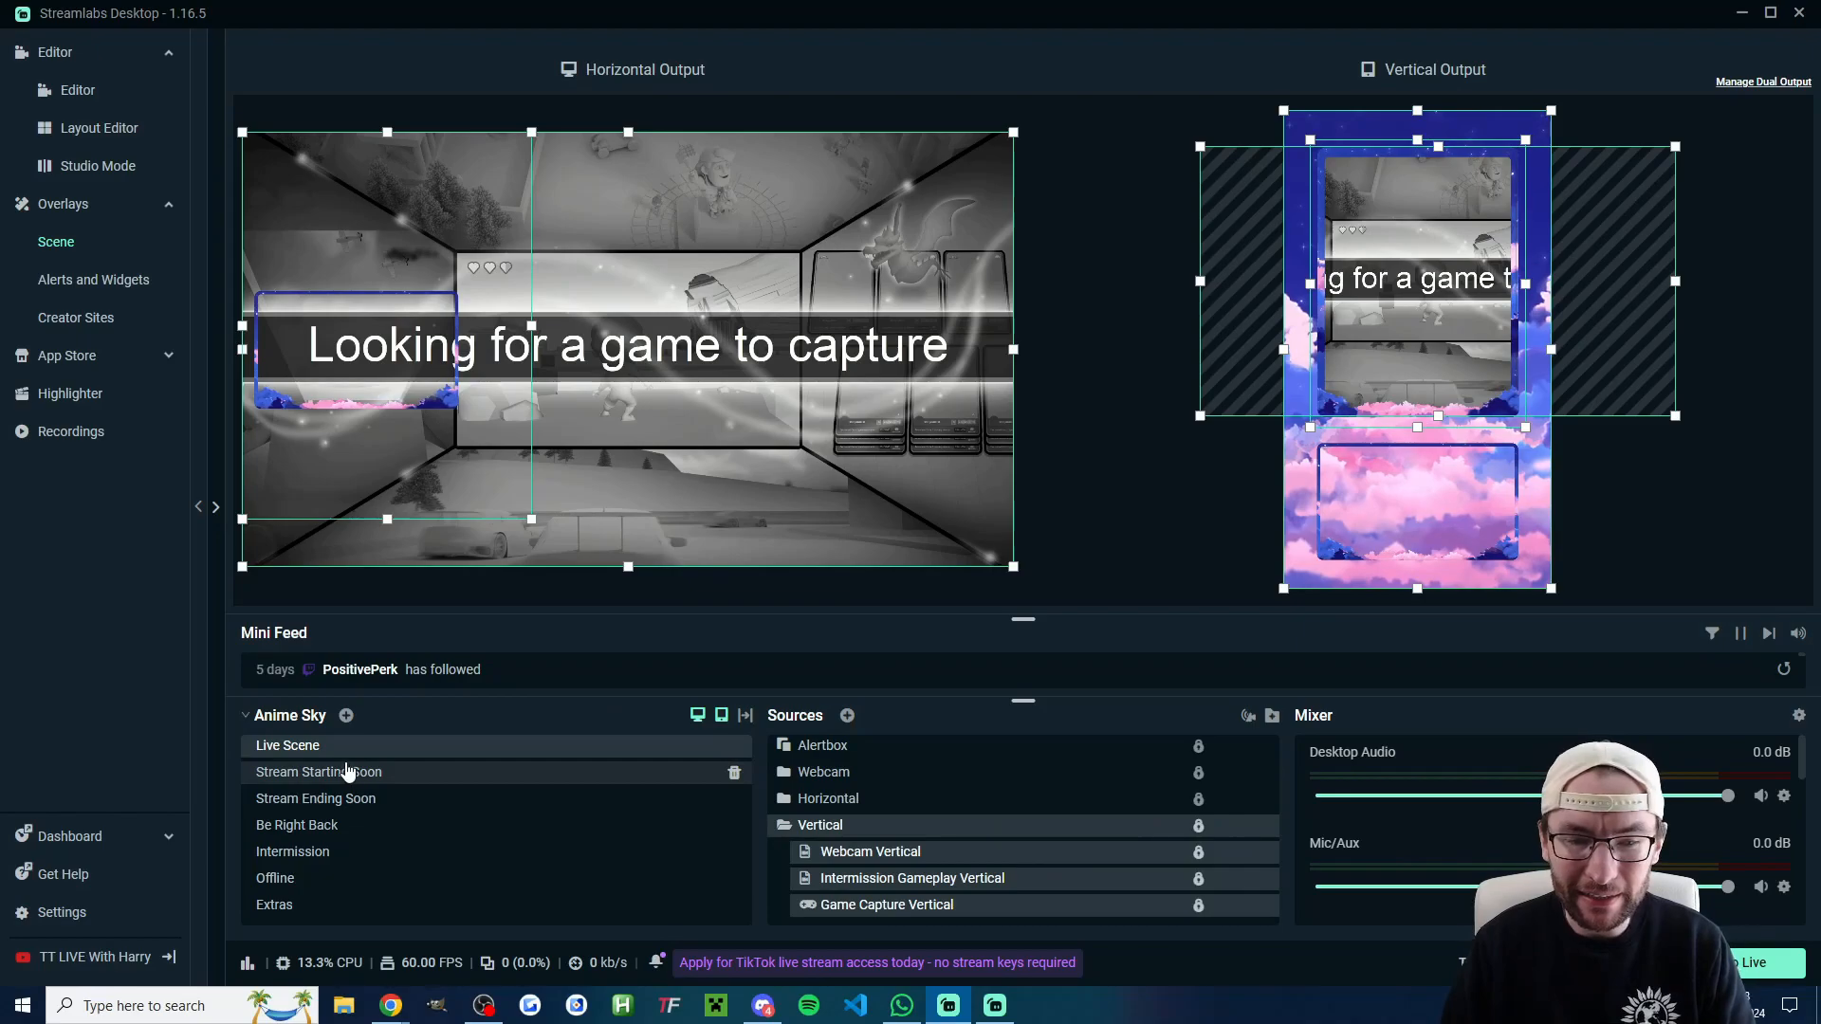
left_click(354, 774)
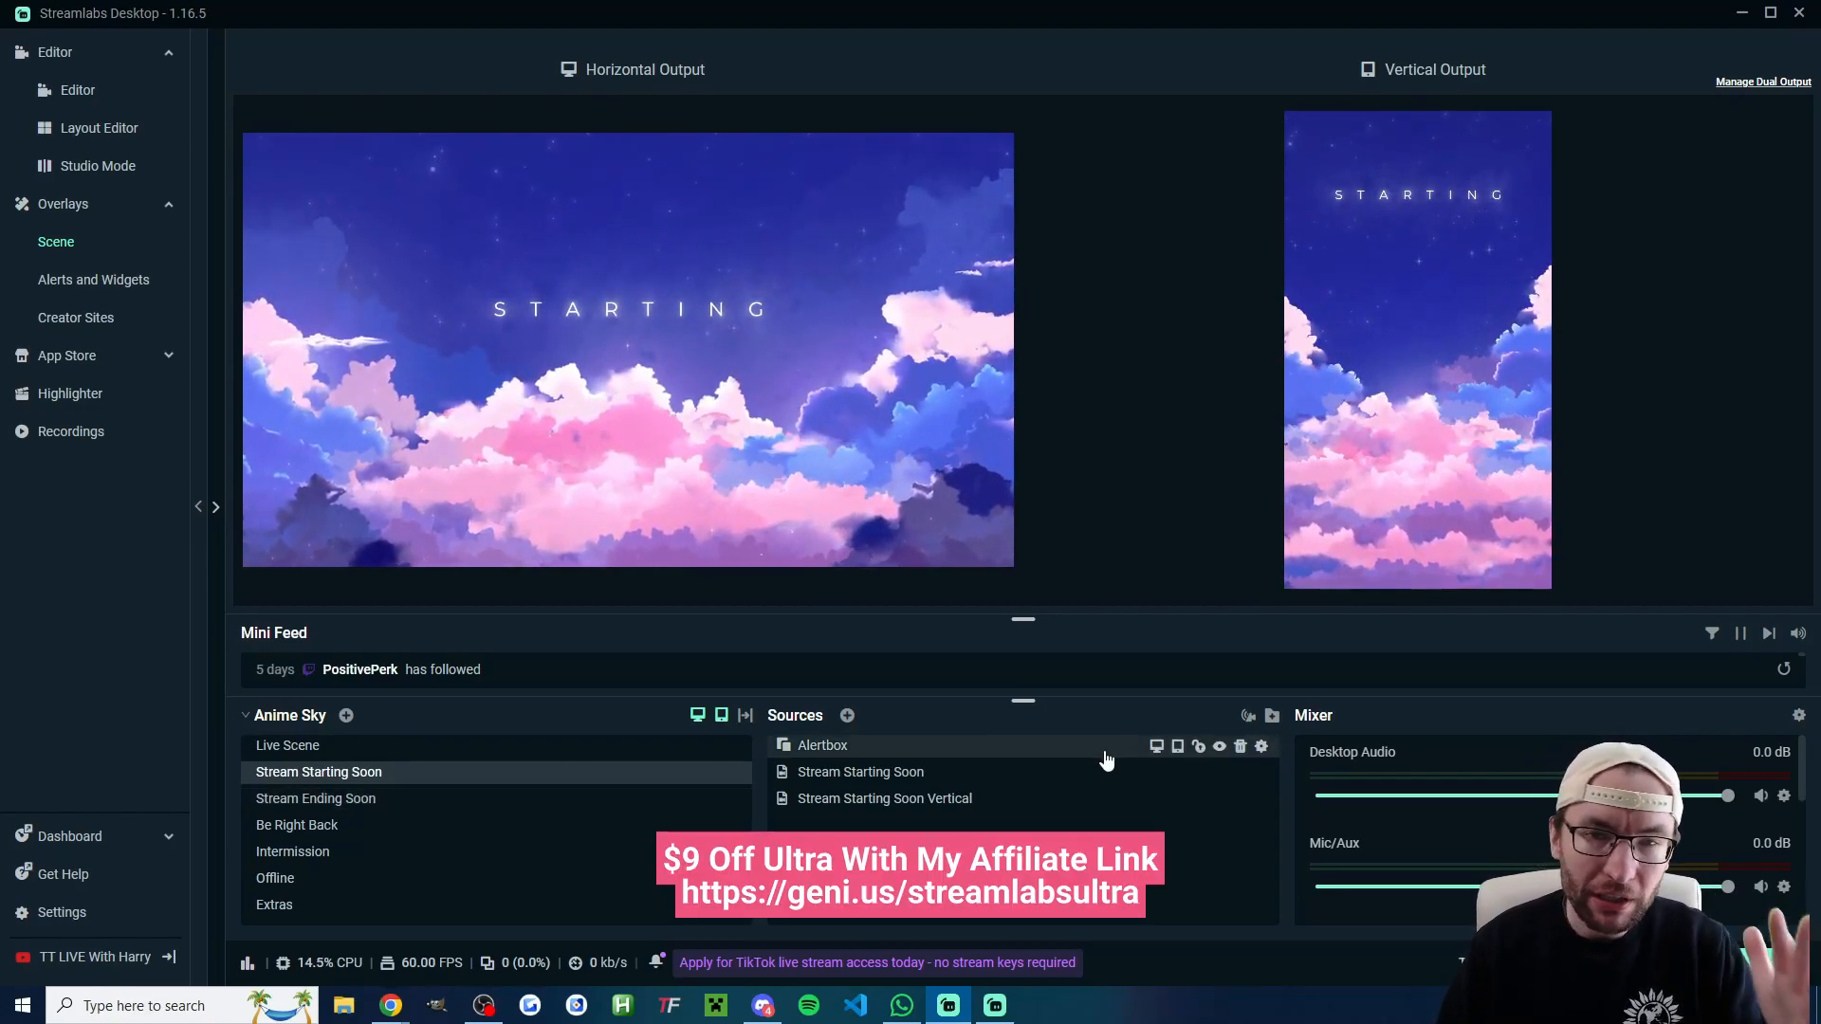
Switch to OBS, open the Streamlabs overlay library from there and browse its overlay categories
mouse_move(994, 1005)
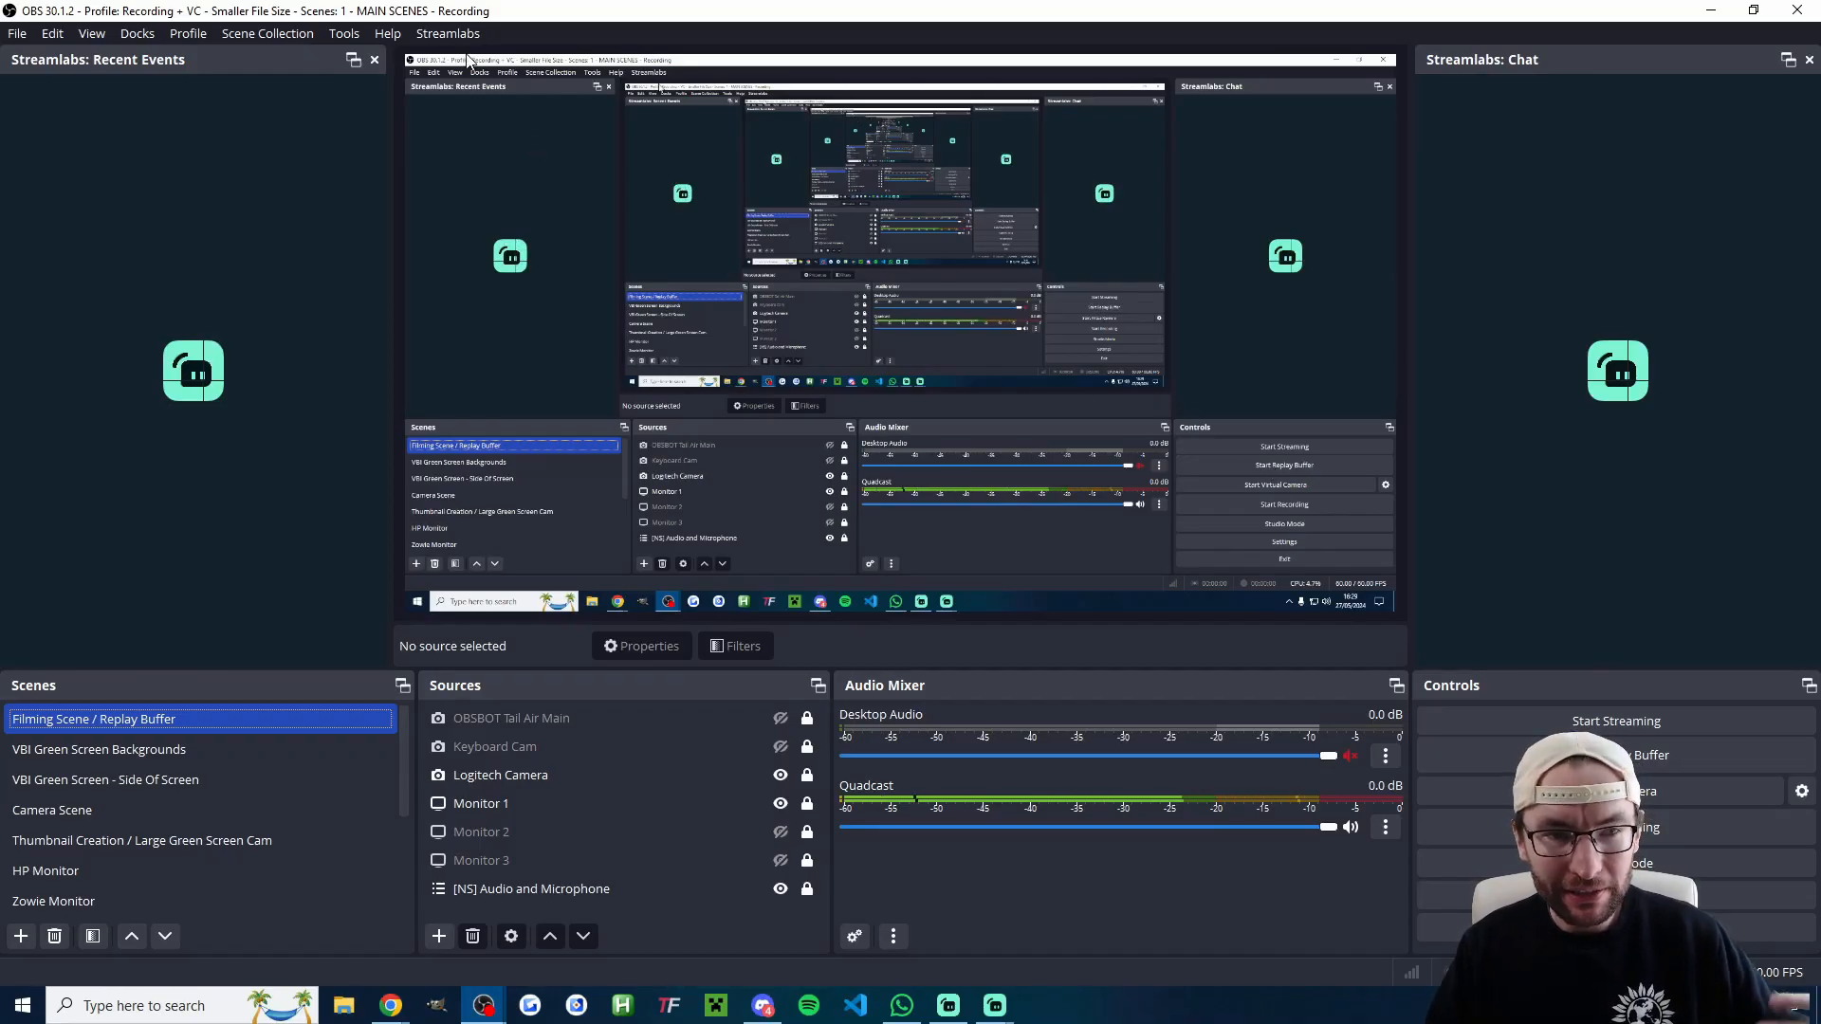
left_click(448, 33)
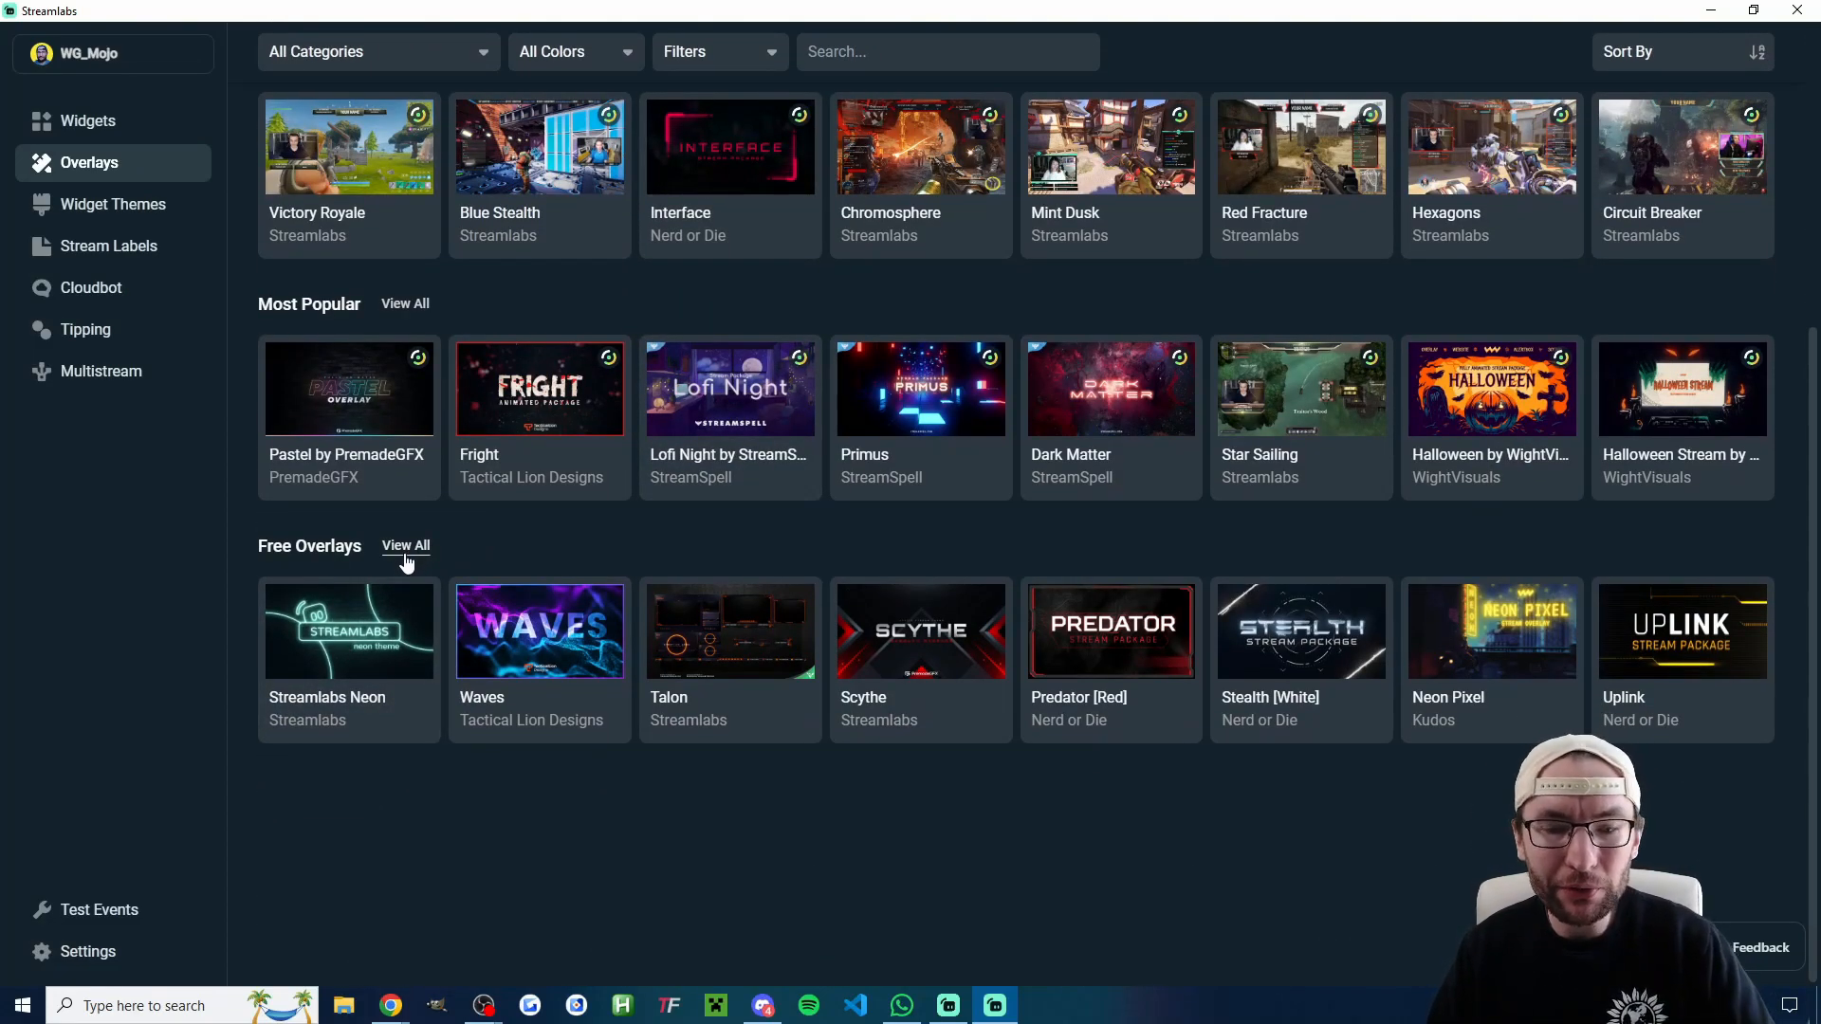
scroll(569, 645, "up", 5)
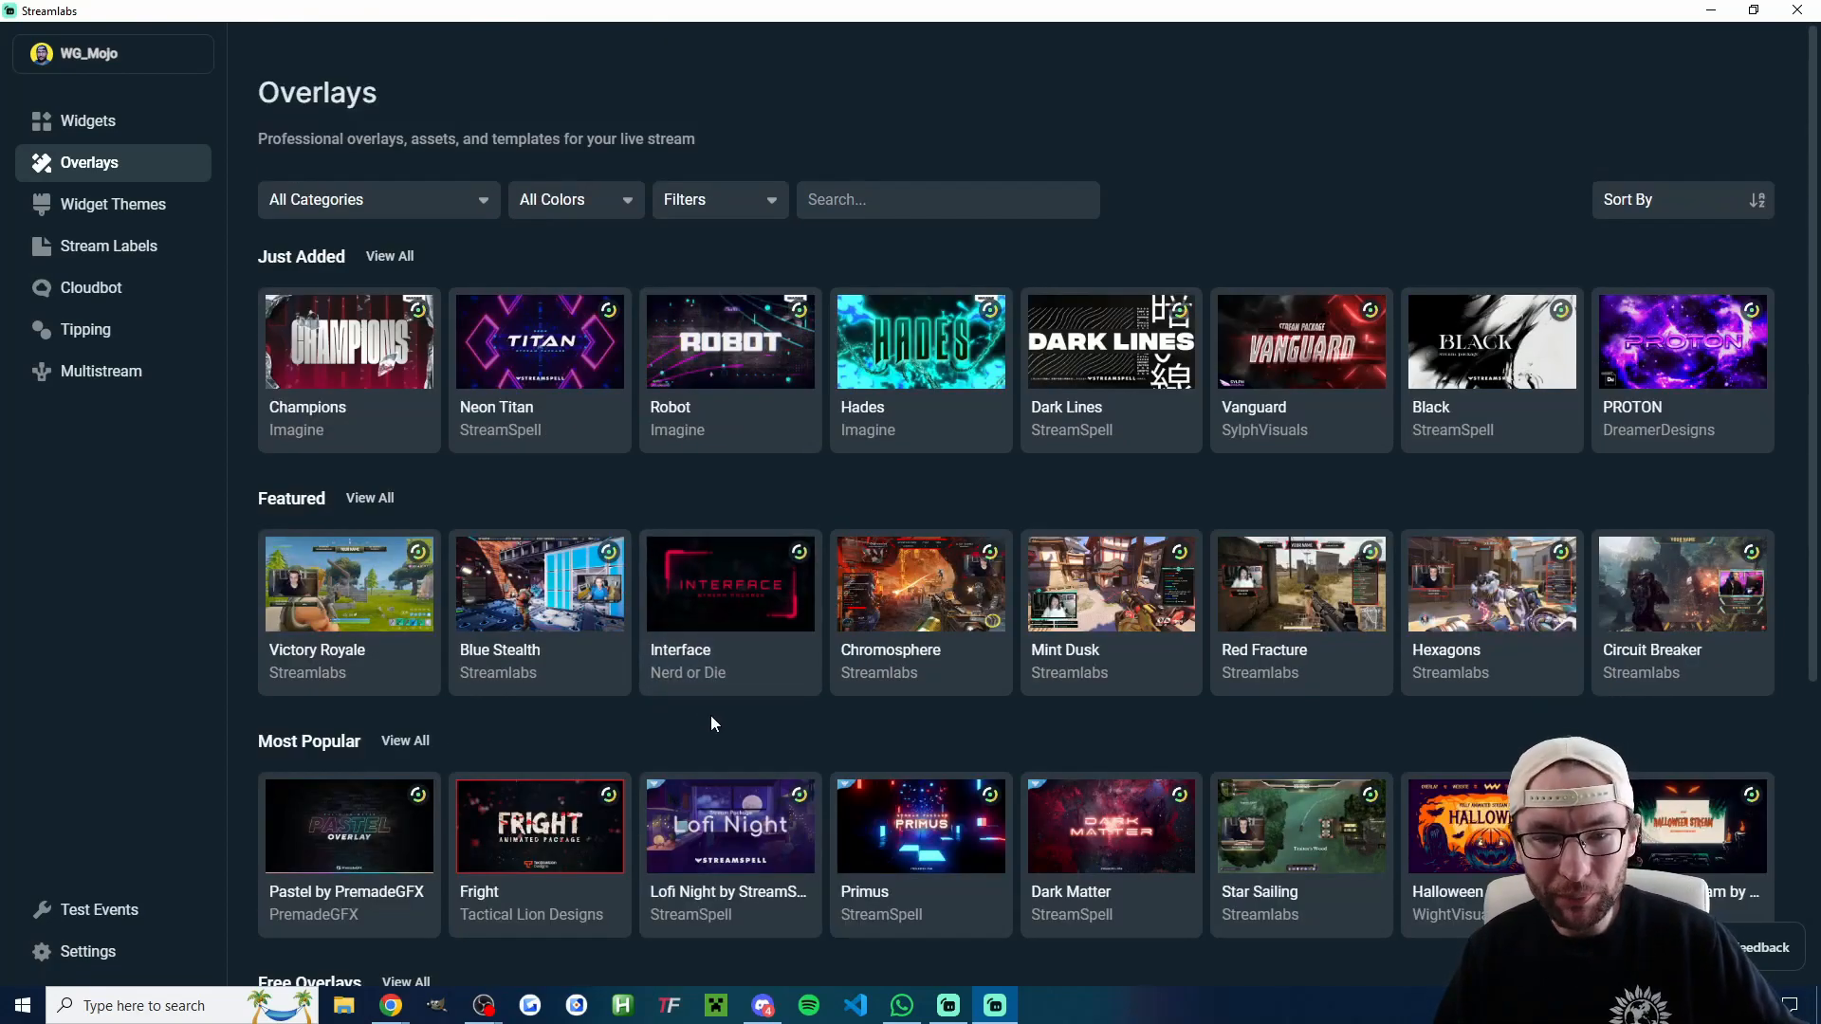
scroll(711, 717, "down", 2)
scroll(706, 593, "up", 1)
scroll(465, 620, "down", 3)
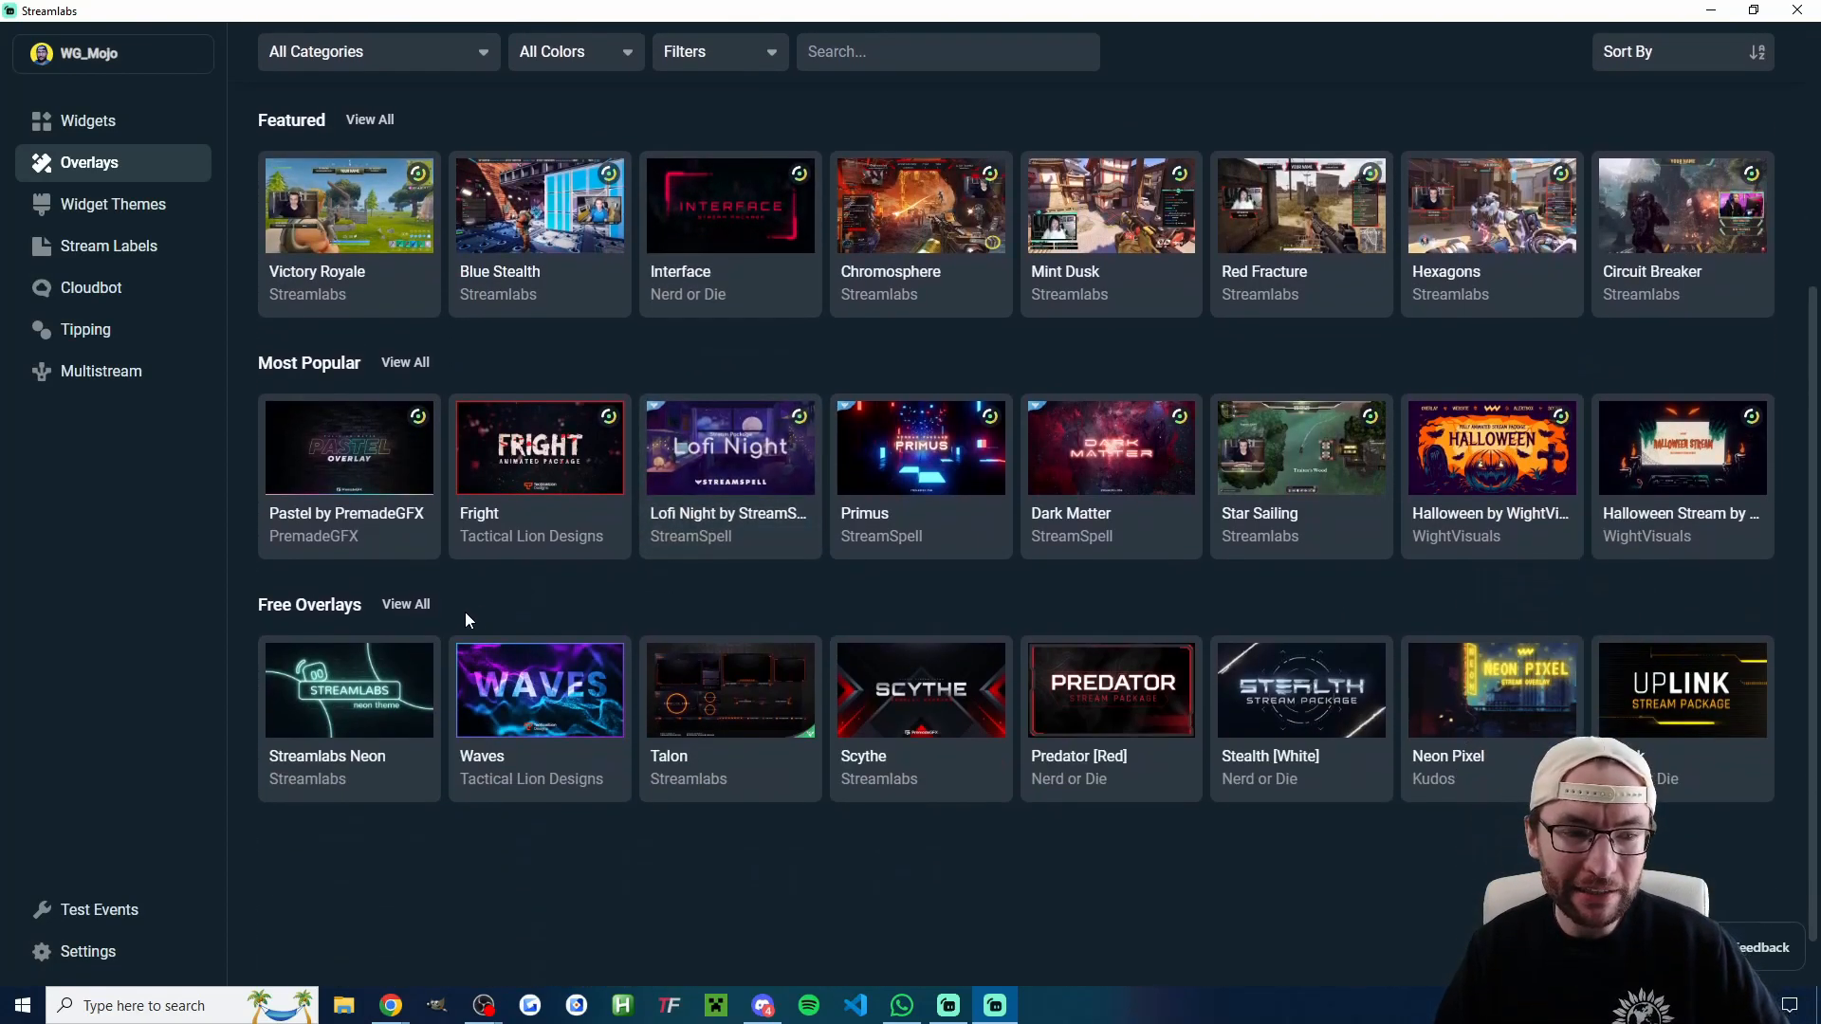
Show all free overlays and open the Logitech G PLAYDAYS overlay
left_click(409, 605)
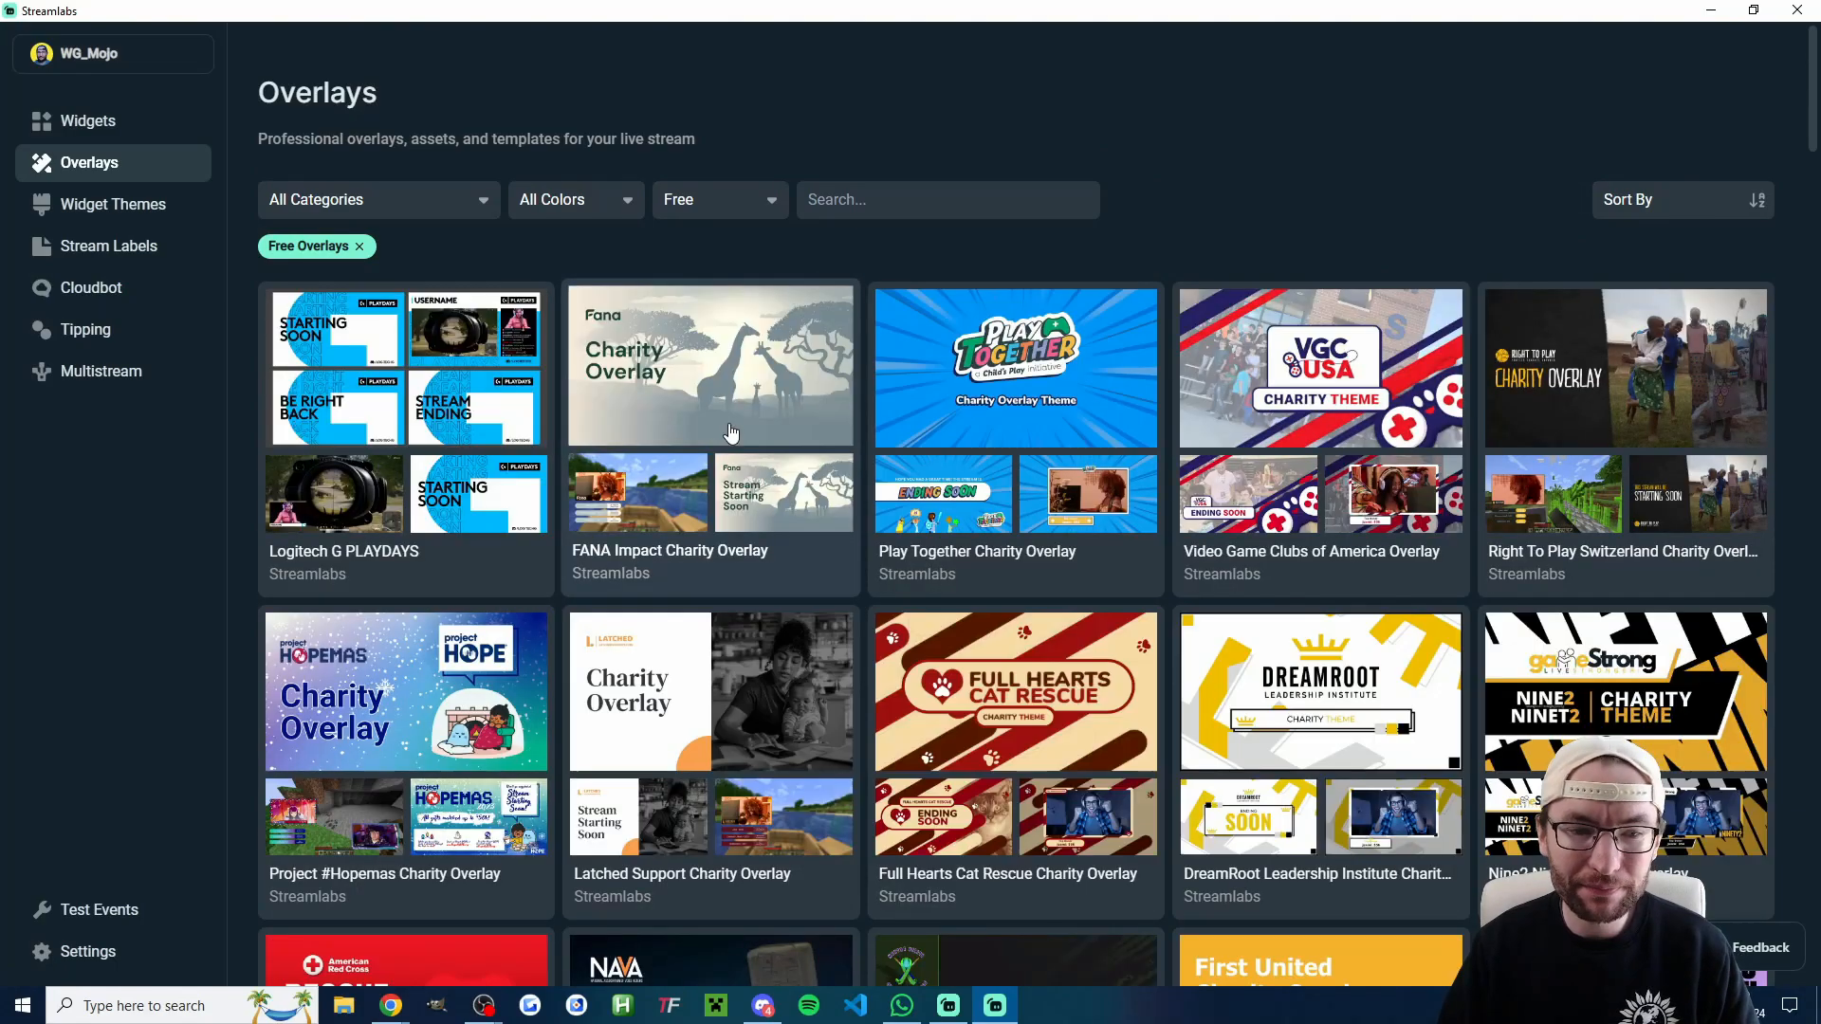
left_click(429, 434)
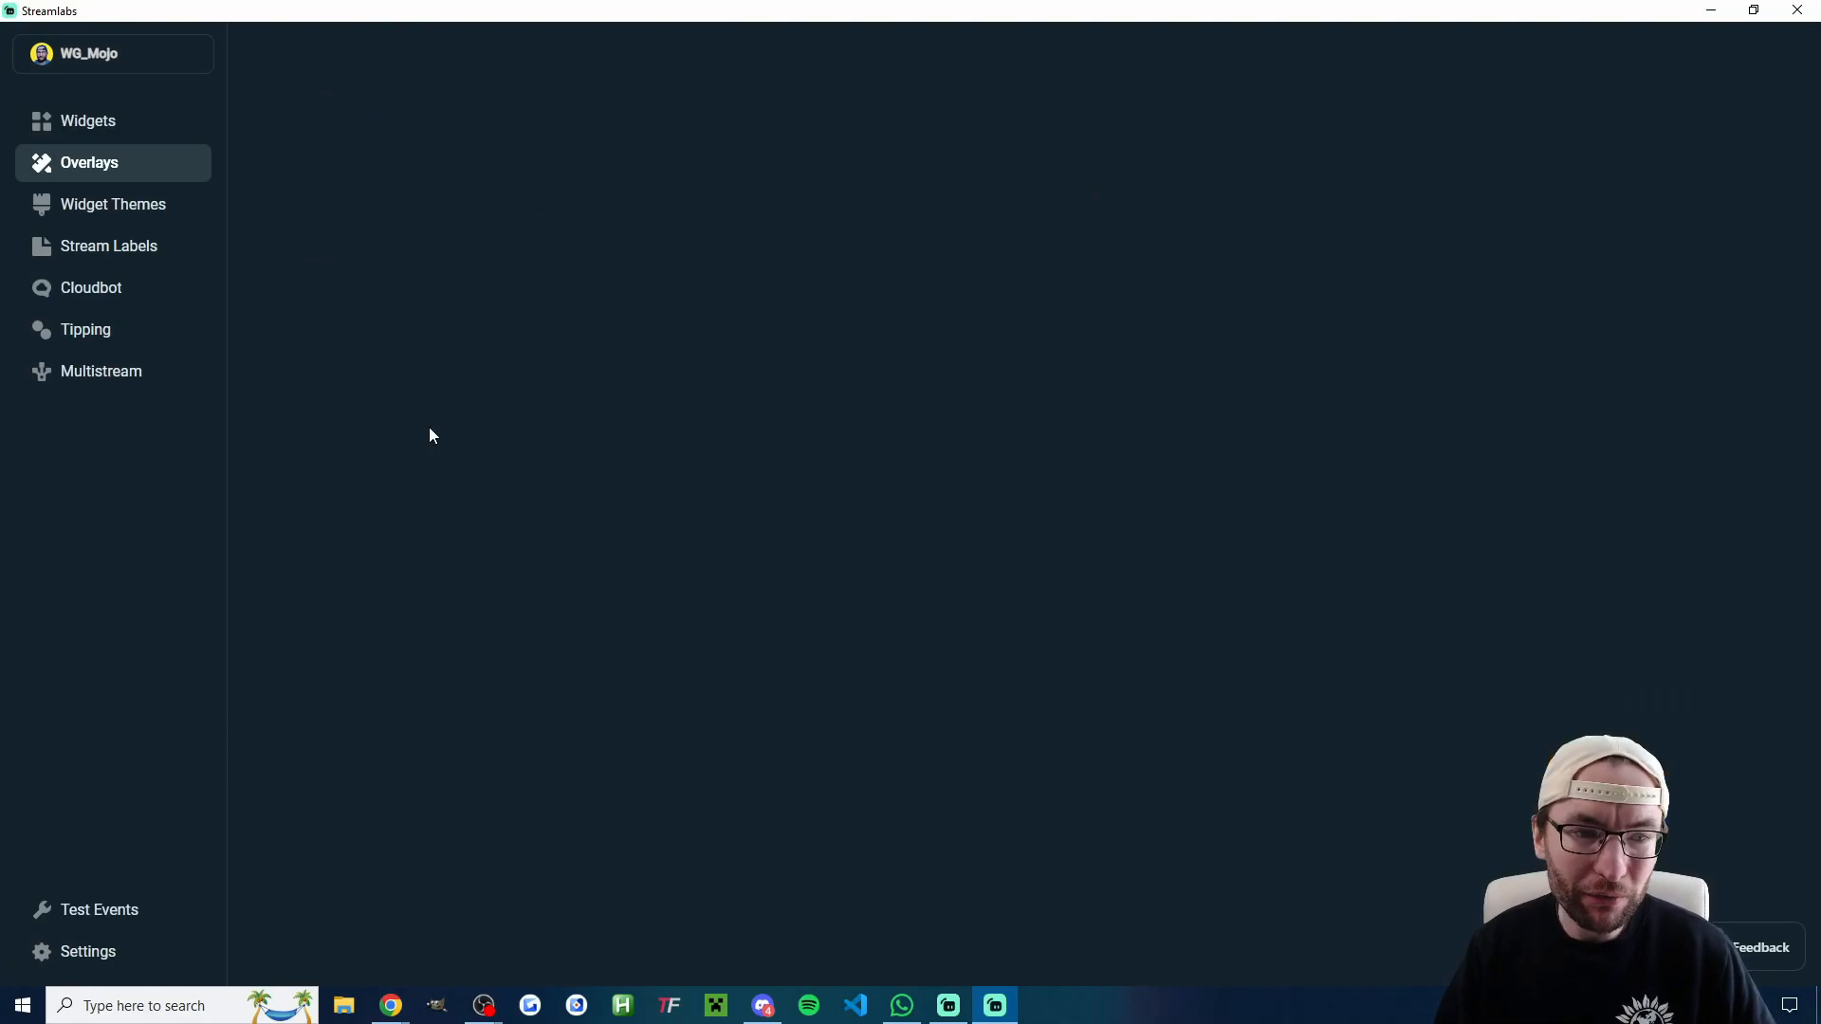